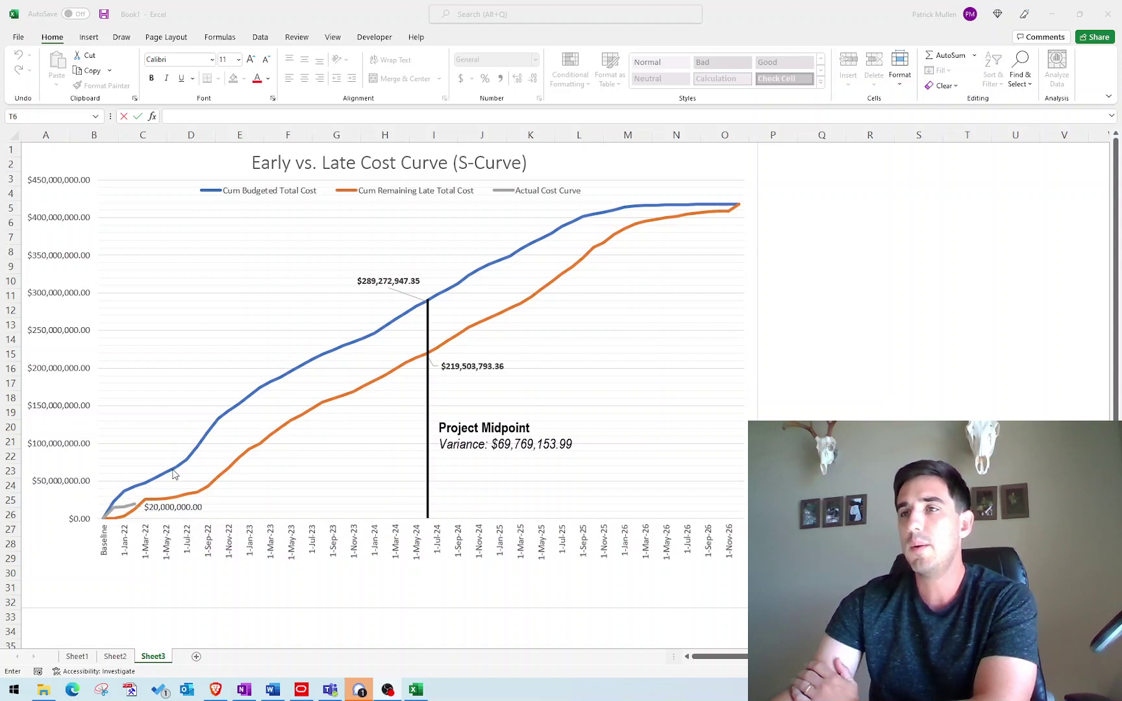
# Step: Switch to the Primavera schedule and select milestone activity PCM1050
pyautogui.moveTo(190, 458)
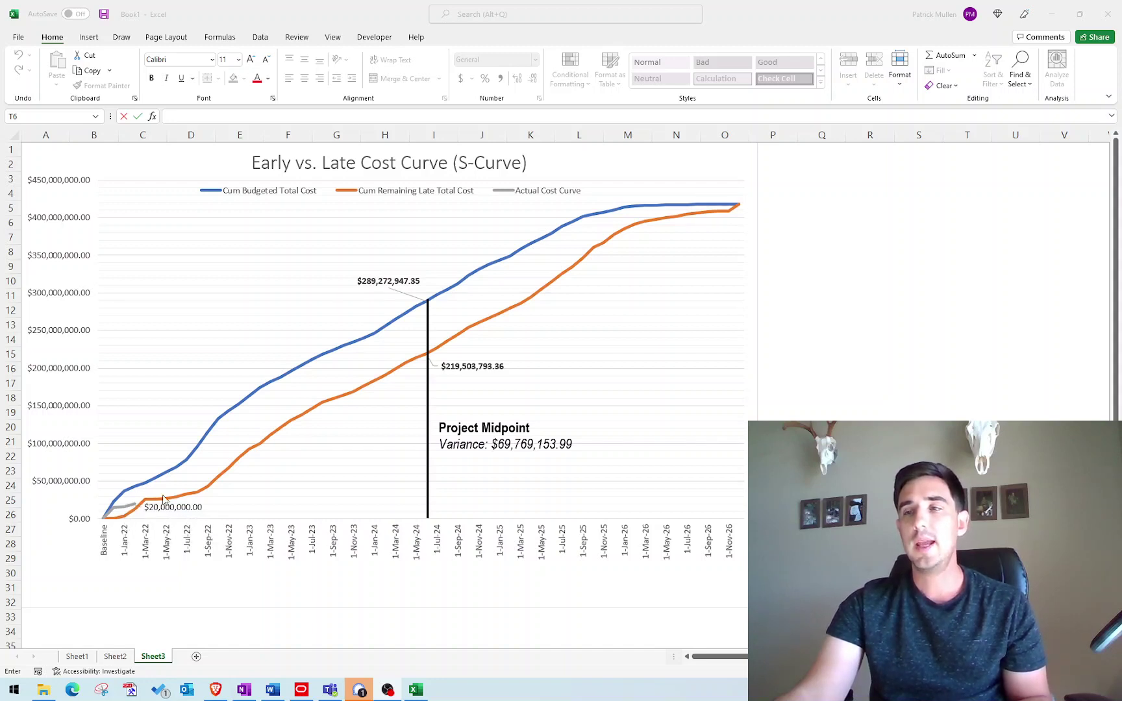
pyautogui.moveTo(223, 480)
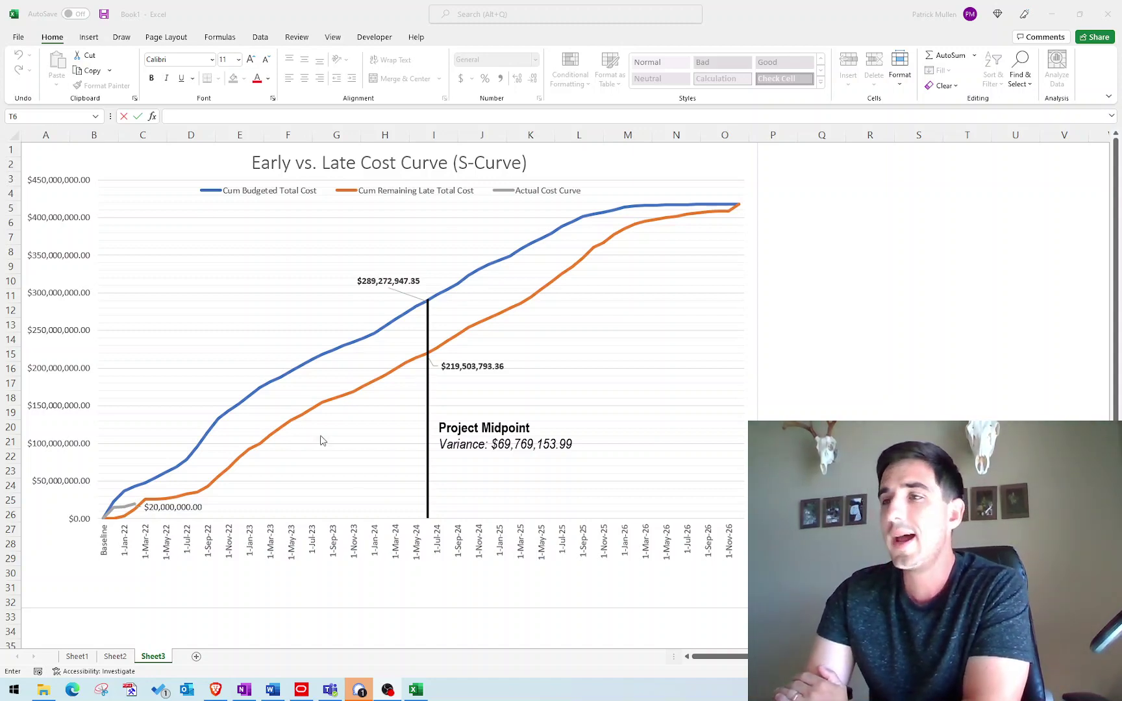
pyautogui.click(302, 687)
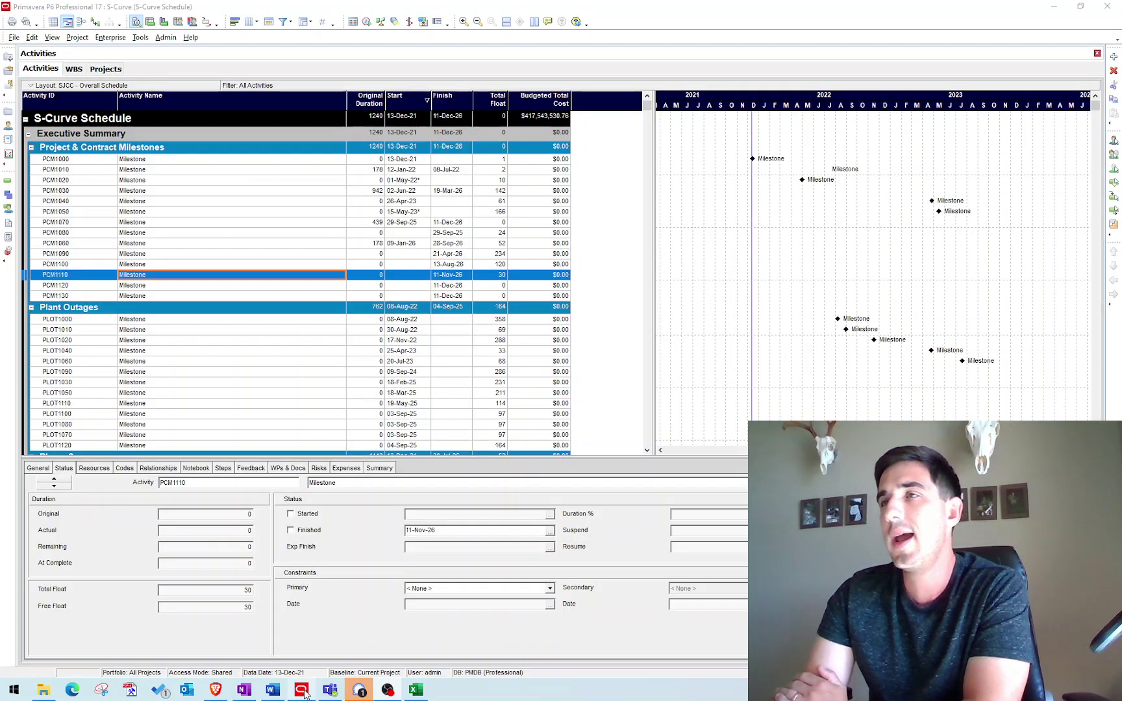
pyautogui.click(427, 213)
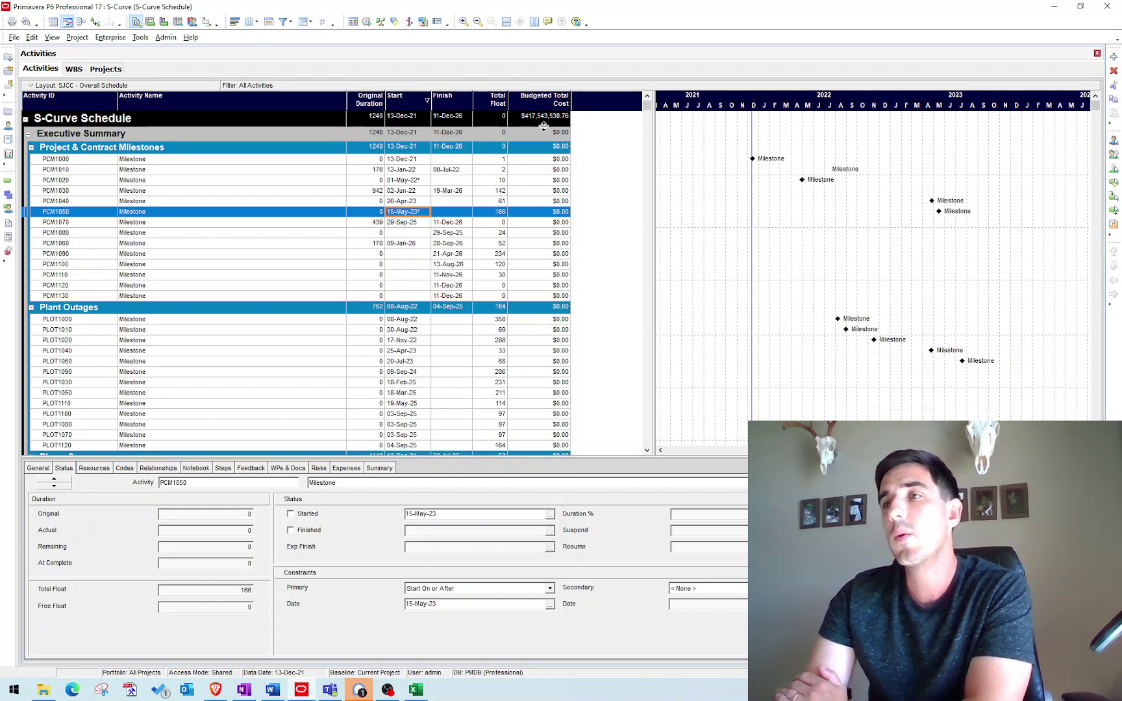
# Step: Show the Activity Usage Spreadsheet below the table with all activities listed, and widen the chart panes
pyautogui.click(150, 22)
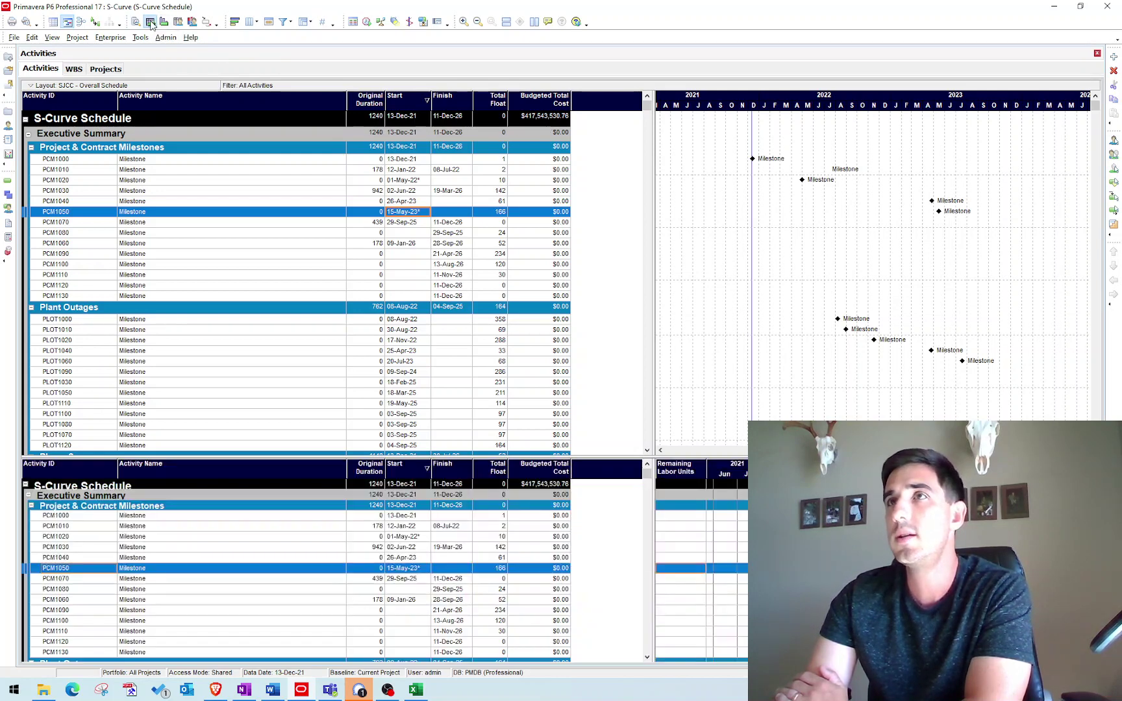
pyautogui.click(283, 21)
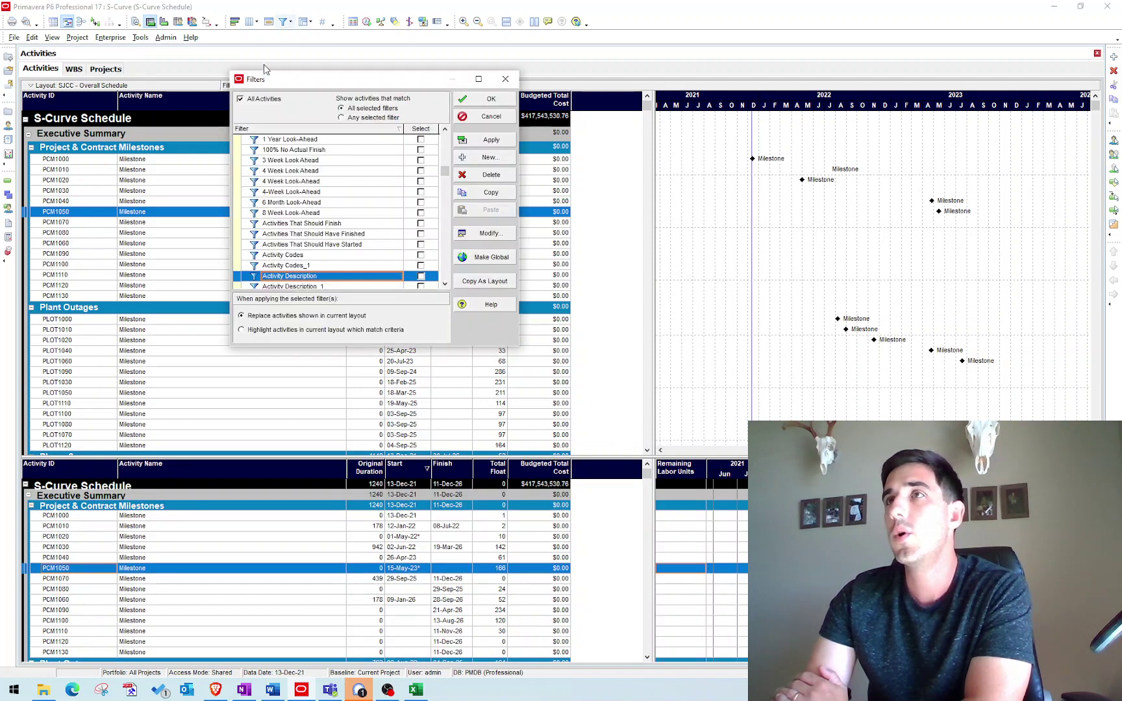
pyautogui.click(492, 98)
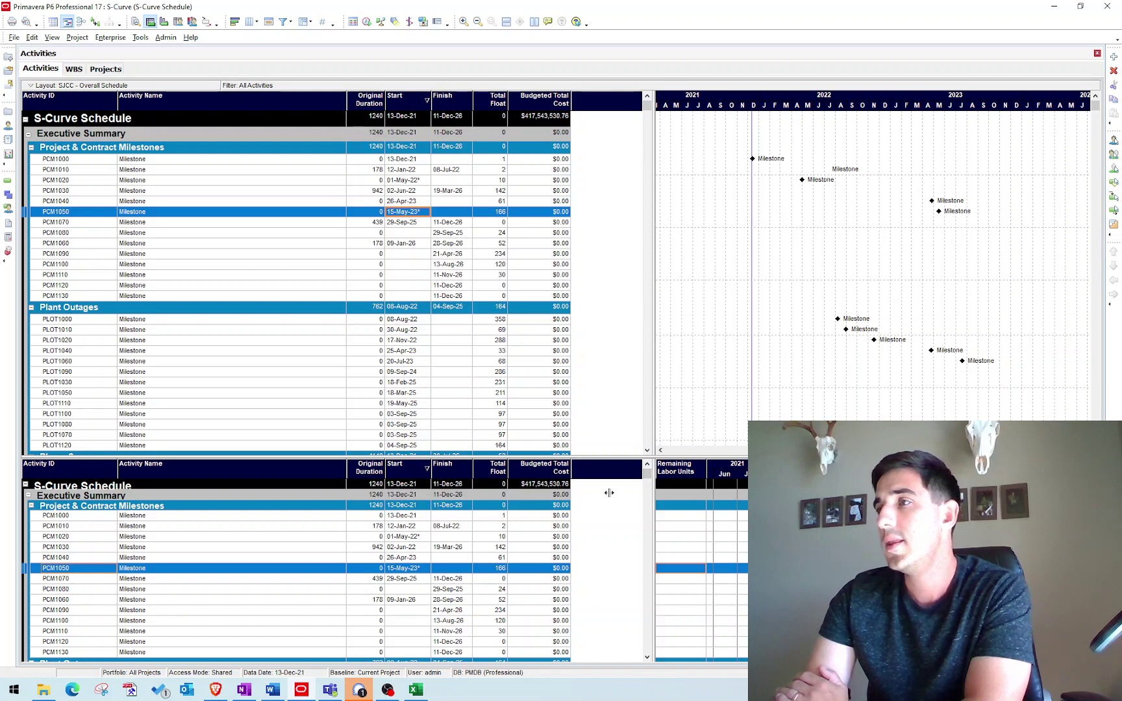
pyautogui.moveTo(609, 493); pyautogui.dragTo(610, 494)
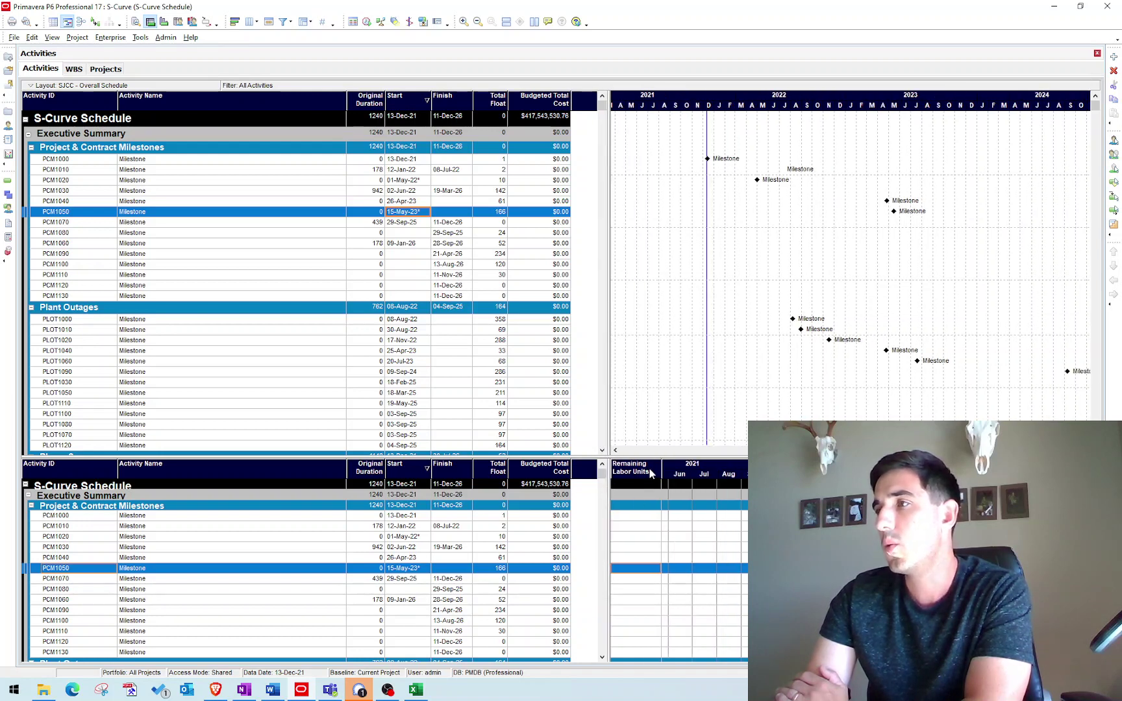
# Step: Open the usage spreadsheet's field list and expand the Cumulative > Costs fields
pyautogui.rightClick(651, 469)
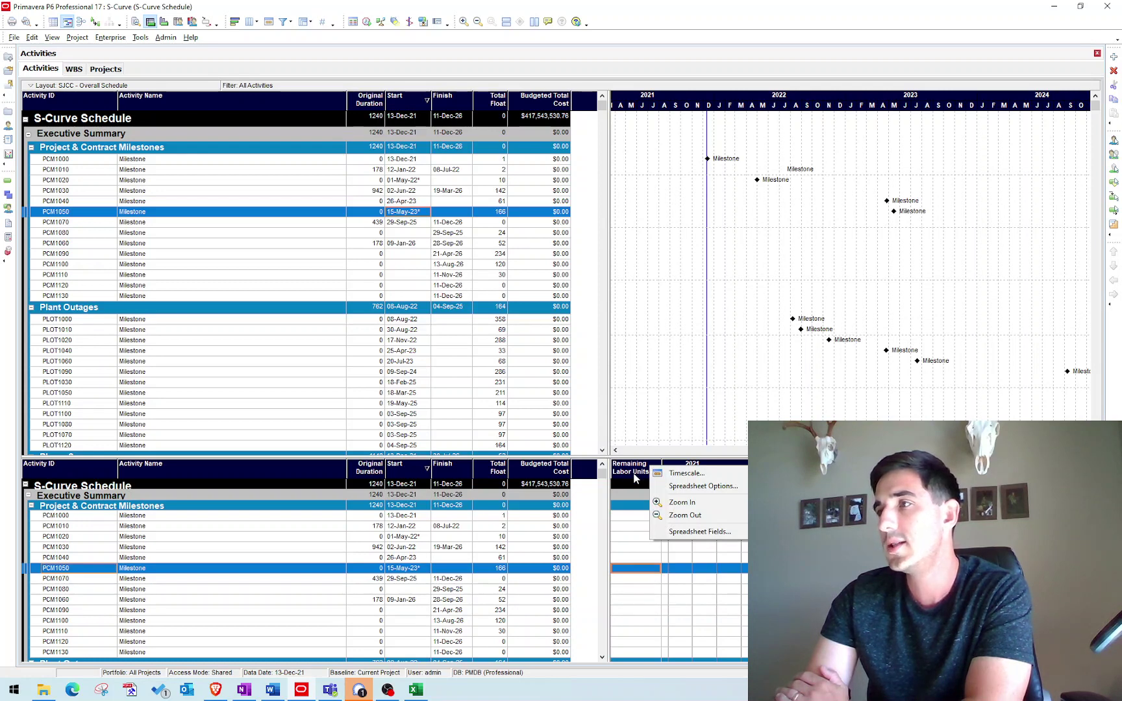
pyautogui.click(706, 532)
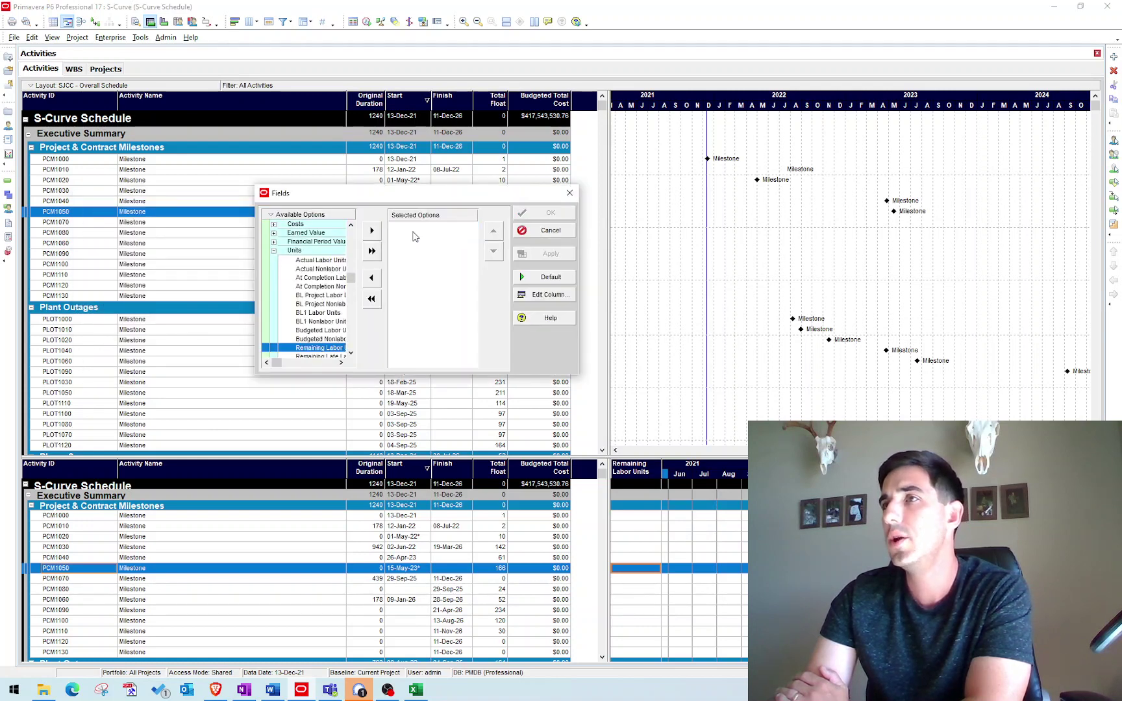
pyautogui.click(296, 224)
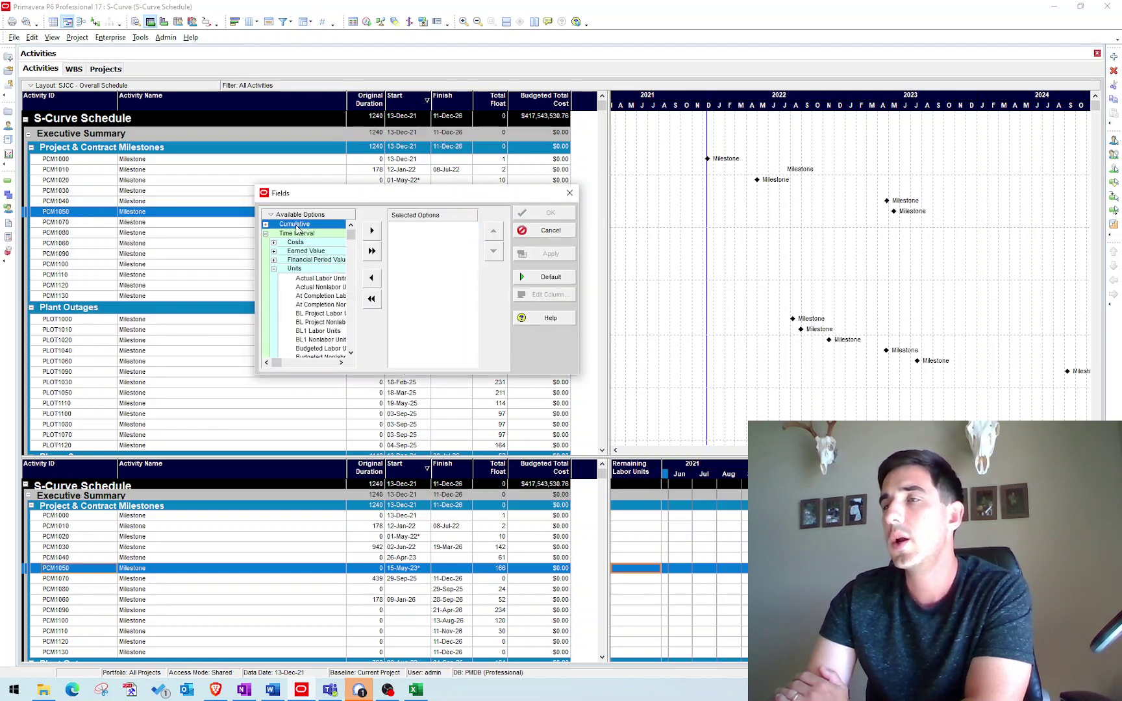
pyautogui.doubleClick(296, 226)
pyautogui.doubleClick(296, 233)
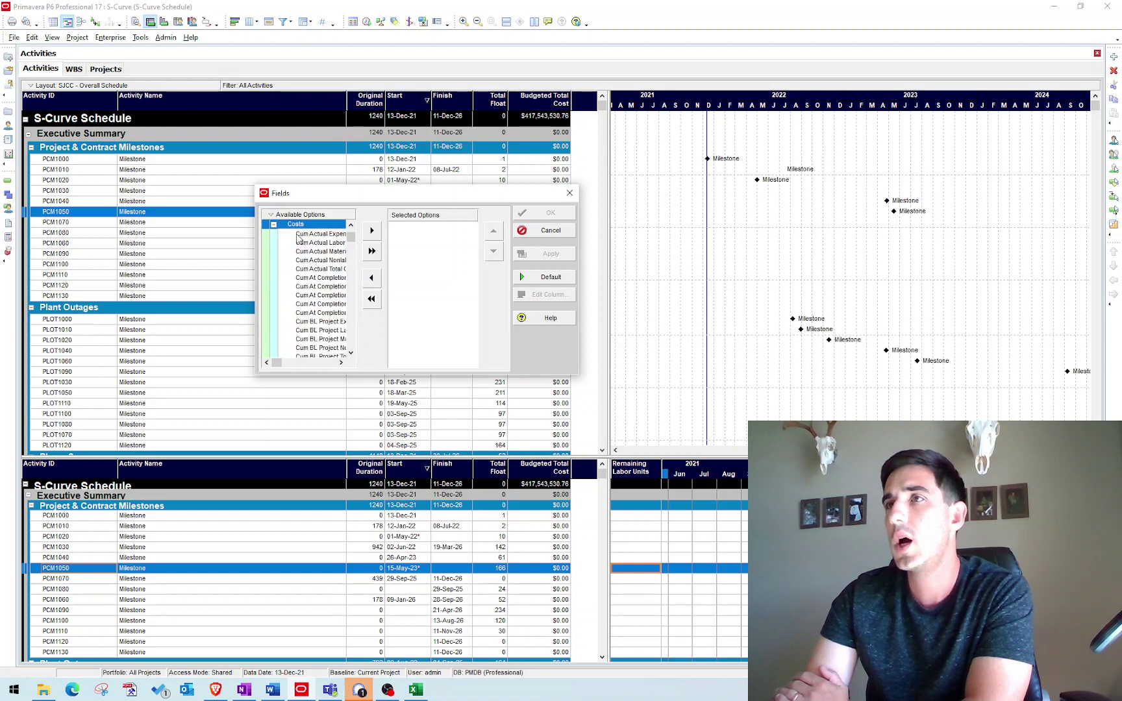
pyautogui.click(322, 296)
pyautogui.moveTo(579, 278); pyautogui.dragTo(757, 278)
pyautogui.click(383, 313)
pyautogui.scroll(-1, 383, 318)
pyautogui.scroll(-4, 383, 318)
# Step: Add Cum Budgeted Total Cost and Cum Remaining Late Total Cost to the displayed fields
pyautogui.click(347, 305)
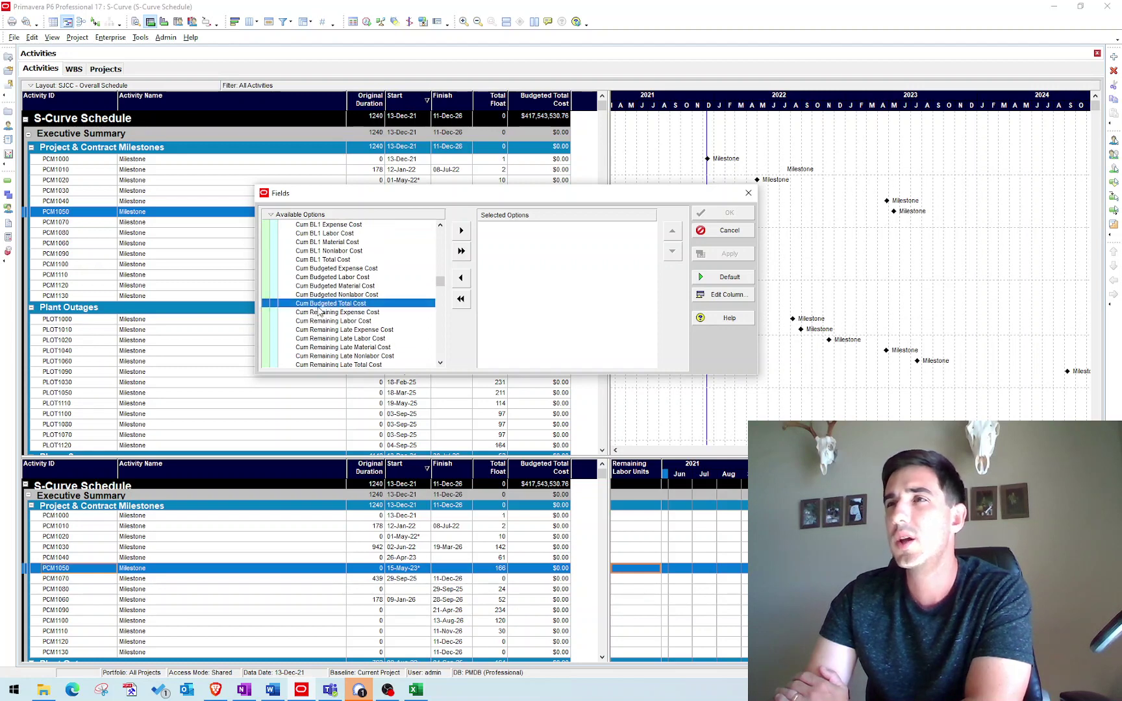
pyautogui.doubleClick(328, 304)
pyautogui.click(344, 347)
pyautogui.scroll(-2, 346, 331)
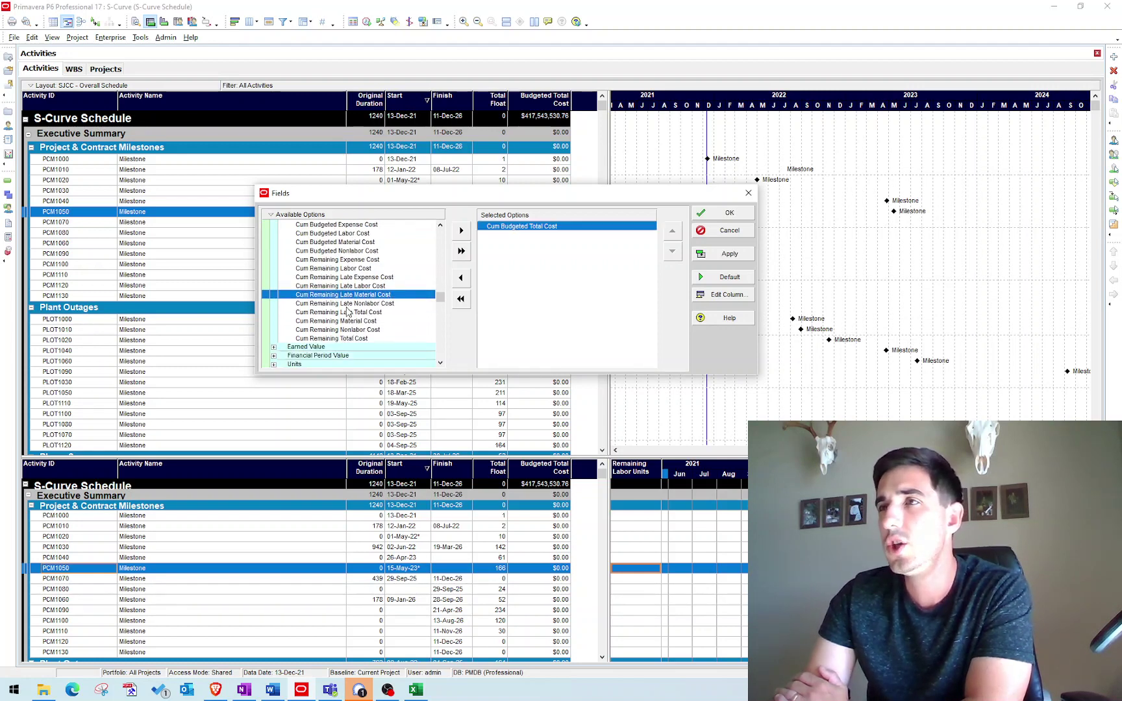
pyautogui.click(344, 313)
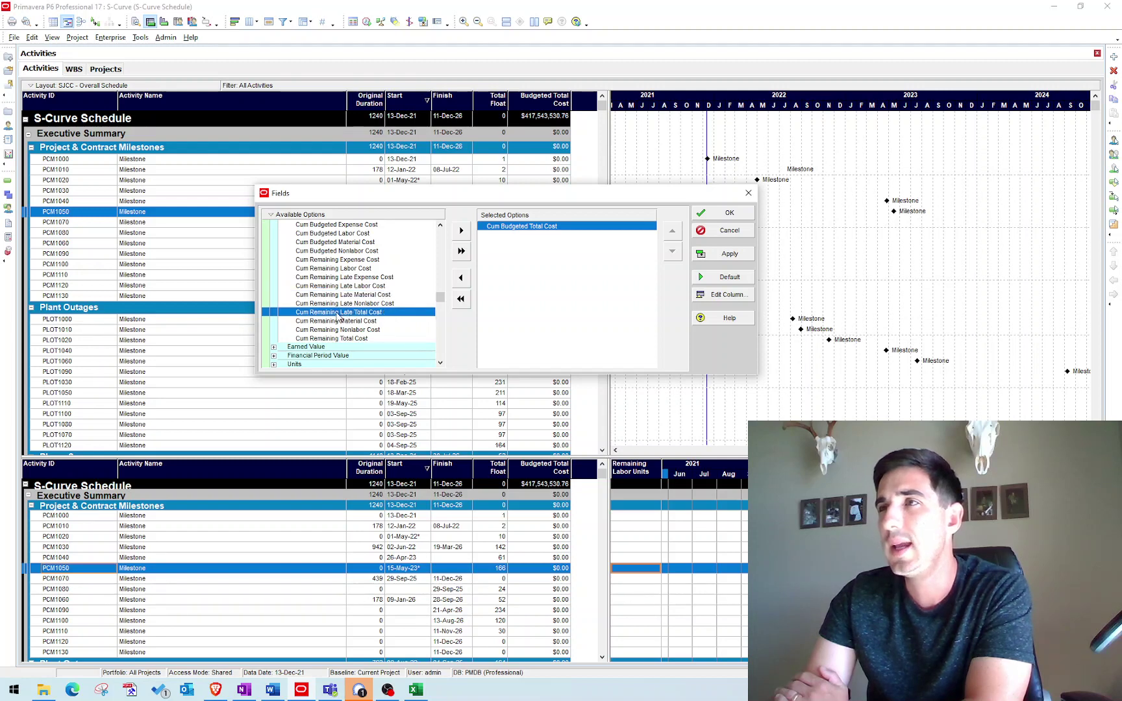
pyautogui.doubleClick(338, 314)
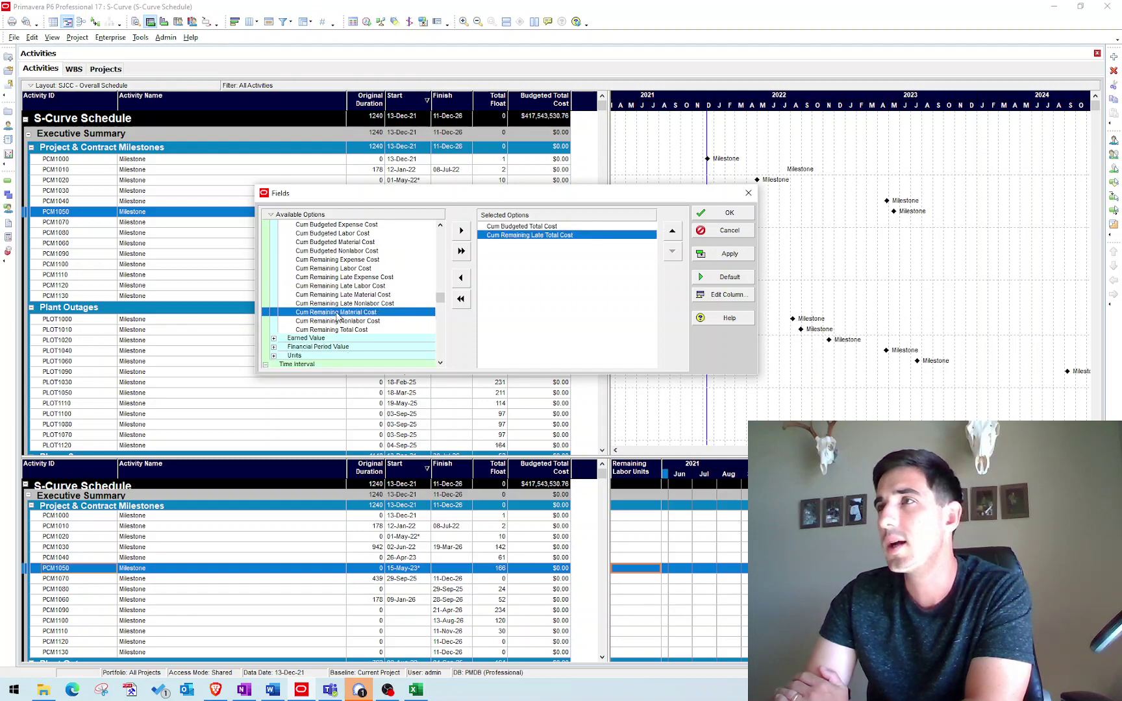
pyautogui.click(707, 254)
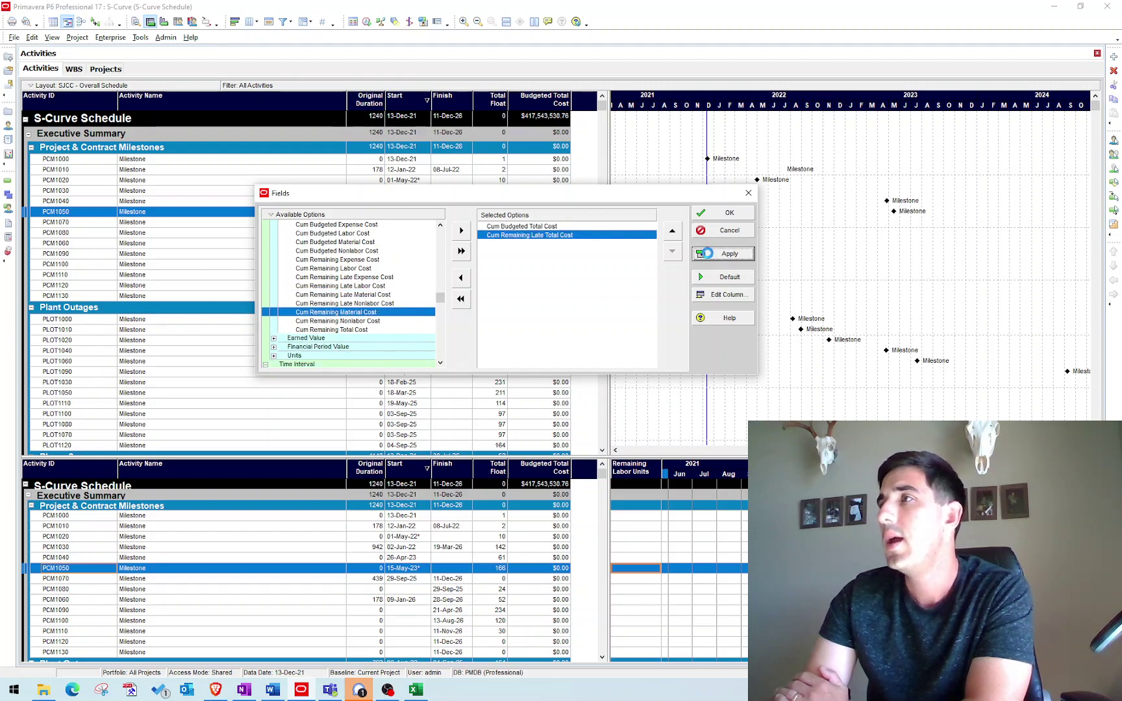
# Step: Zoom the Gantt timescale in to monthly columns and review the Timescale settings without changes
pyautogui.click(728, 214)
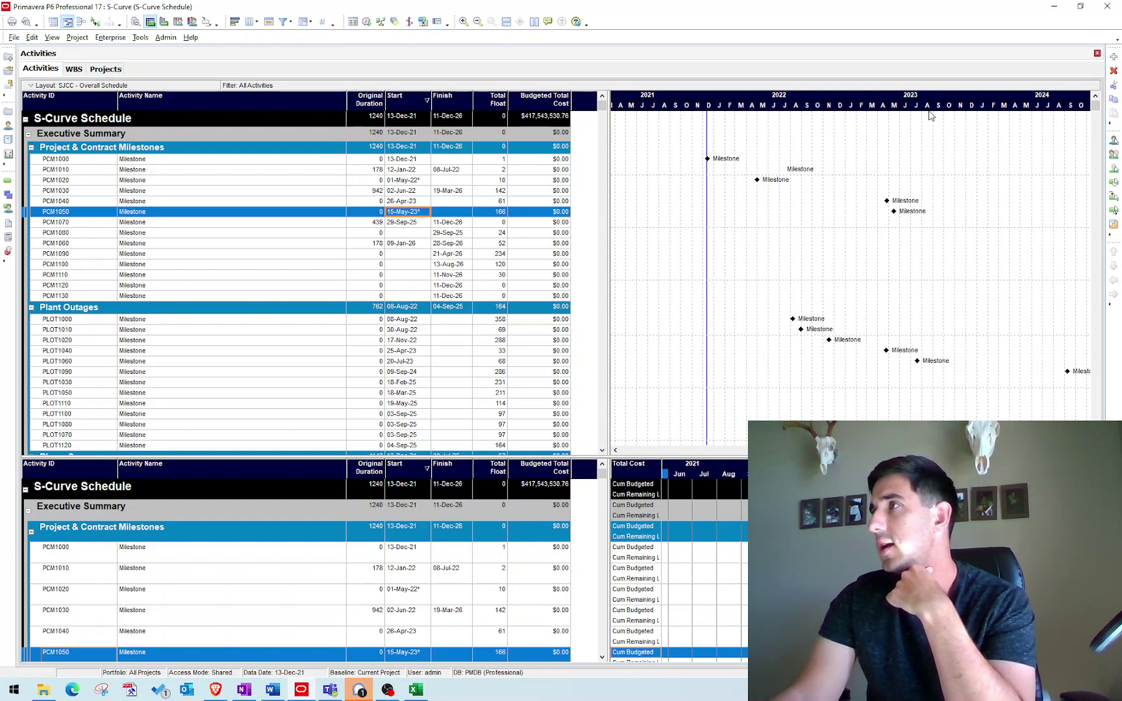
pyautogui.moveTo(932, 104); pyautogui.dragTo(965, 114)
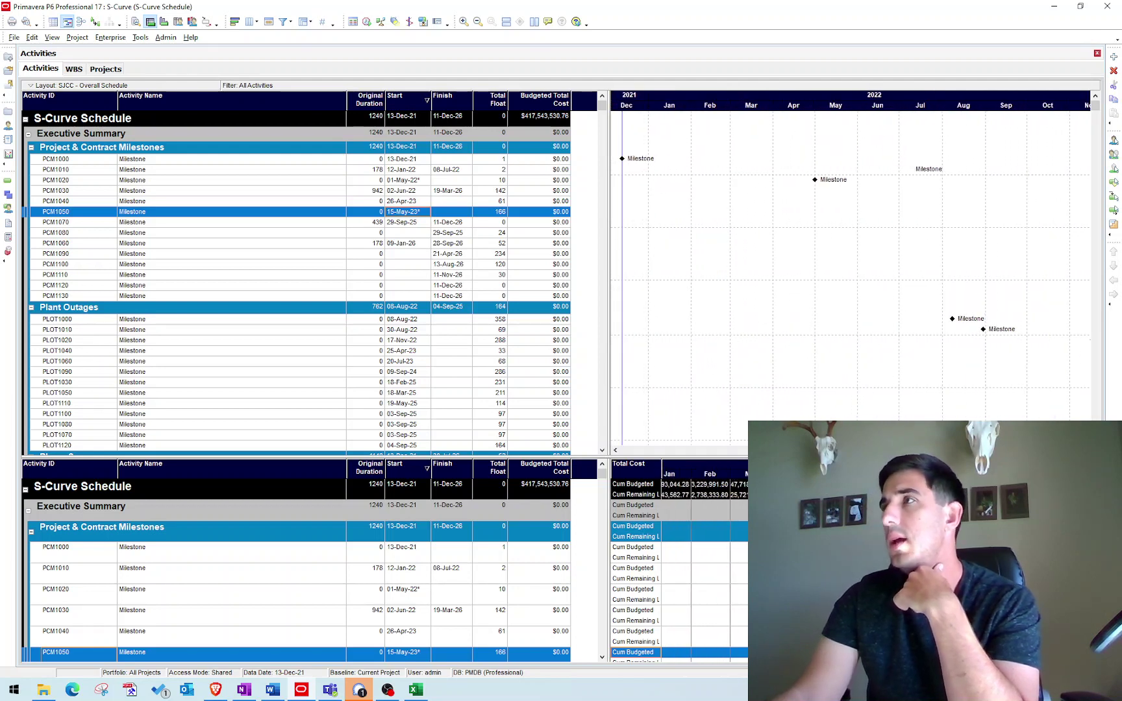
pyautogui.rightClick(725, 101)
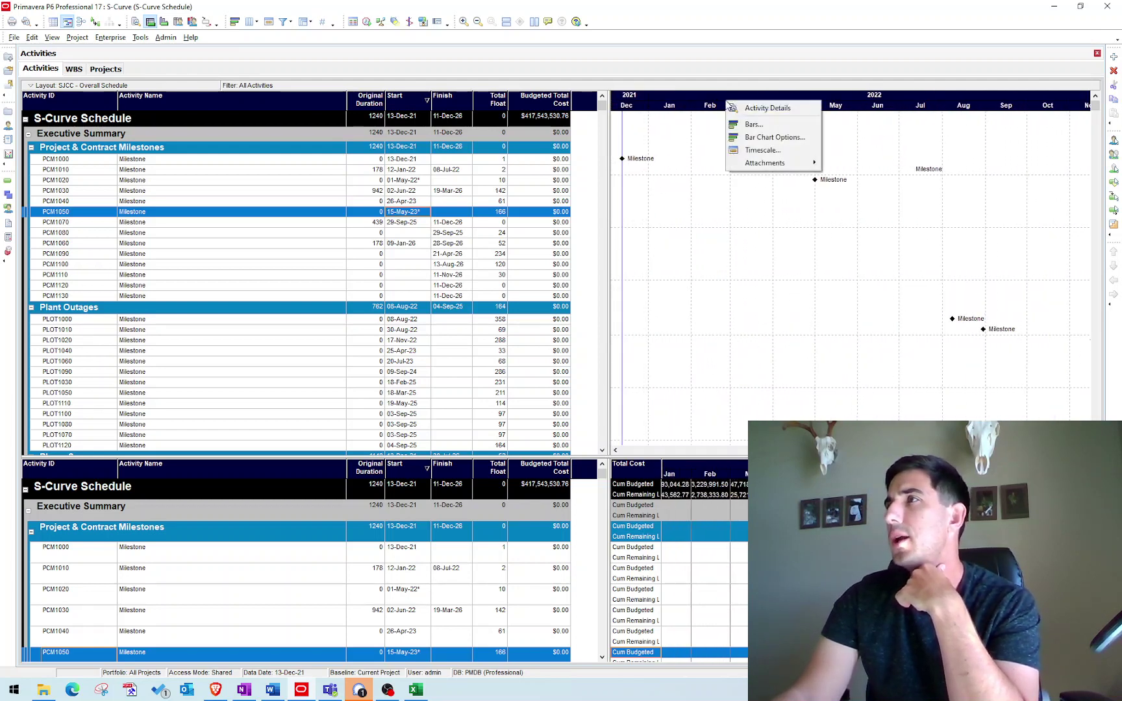
pyautogui.click(766, 152)
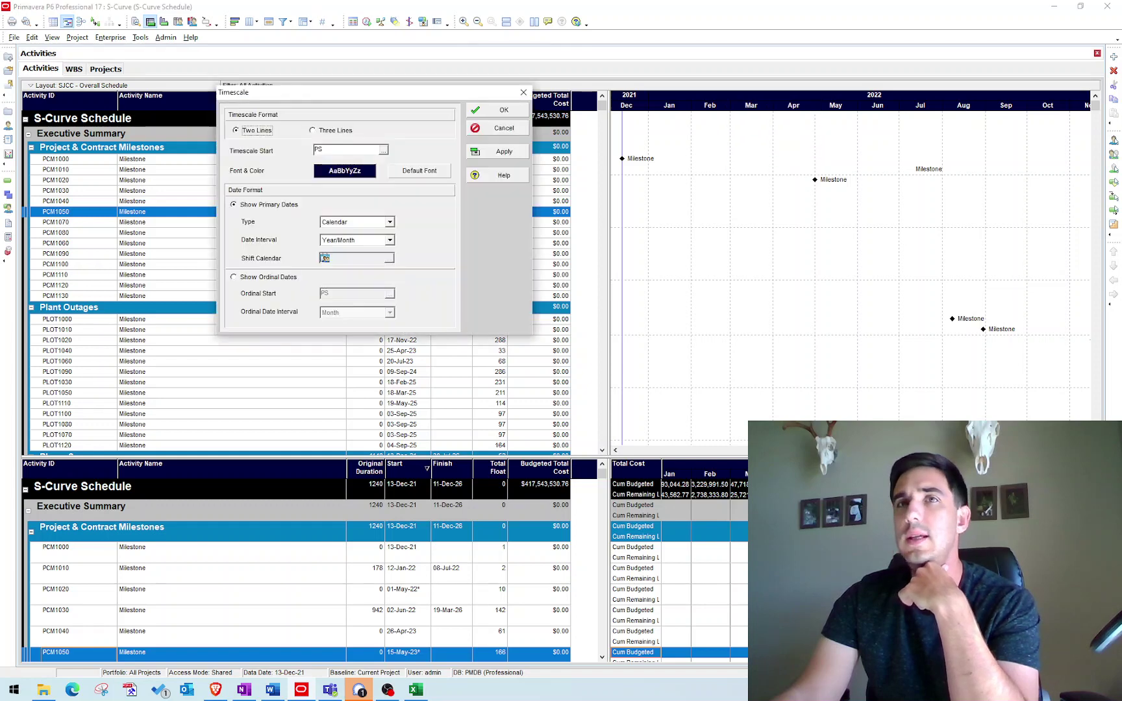
pyautogui.moveTo(371, 94); pyautogui.dragTo(641, 100)
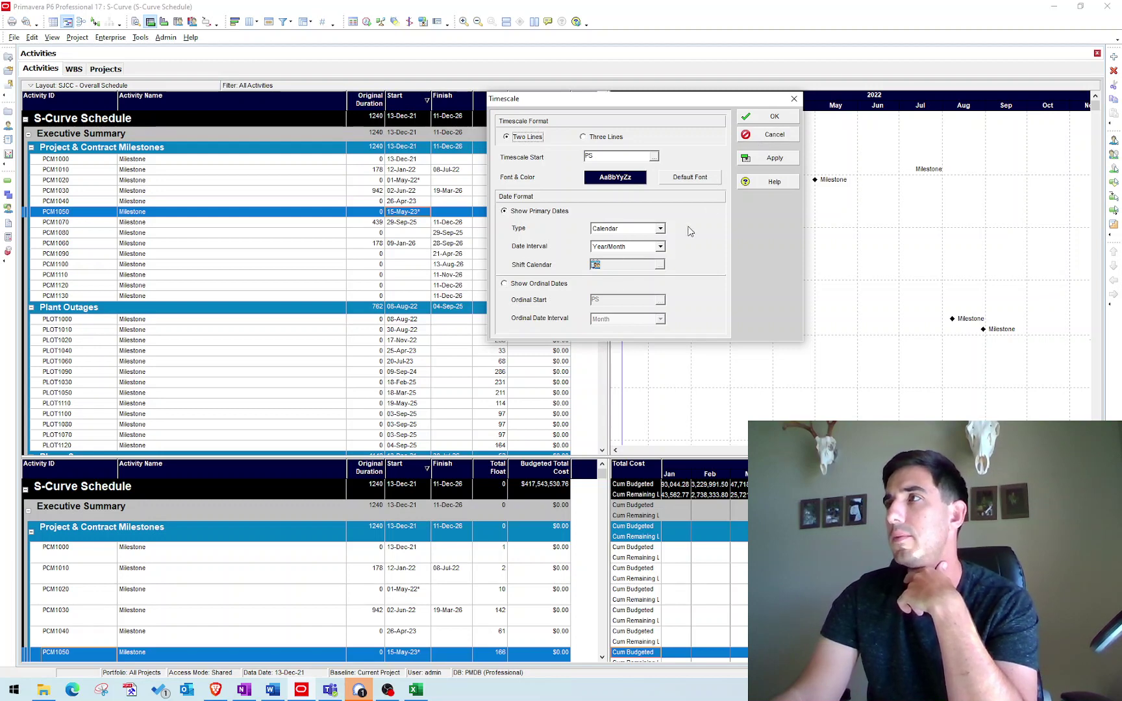
pyautogui.click(773, 136)
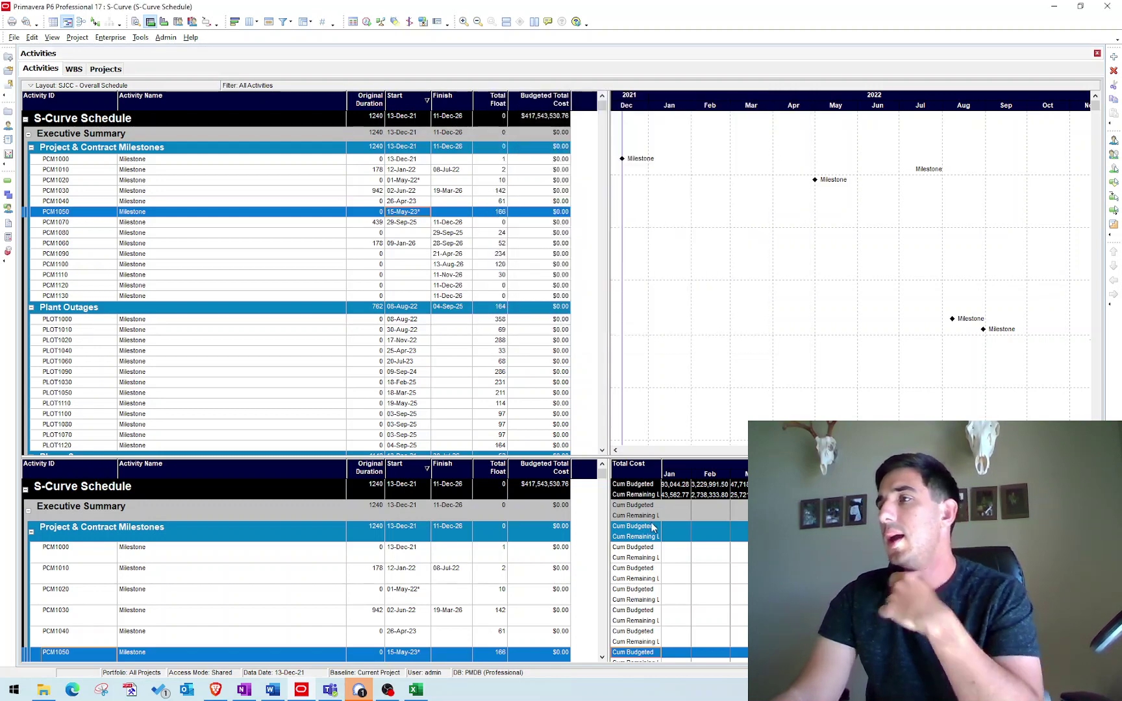
# Step: Copy the Cum Budgeted and Cum Remaining Late Total Cost rows and return to the Excel workbook
pyautogui.click(635, 488)
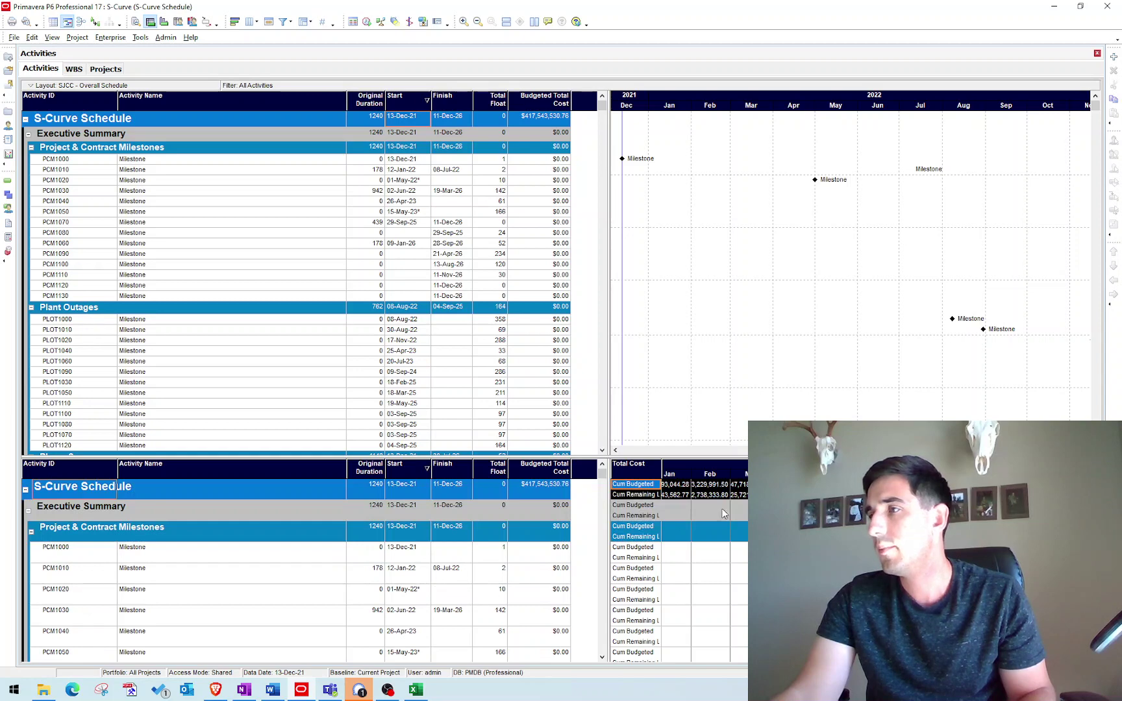
pyautogui.click(638, 495)
pyautogui.click(640, 487)
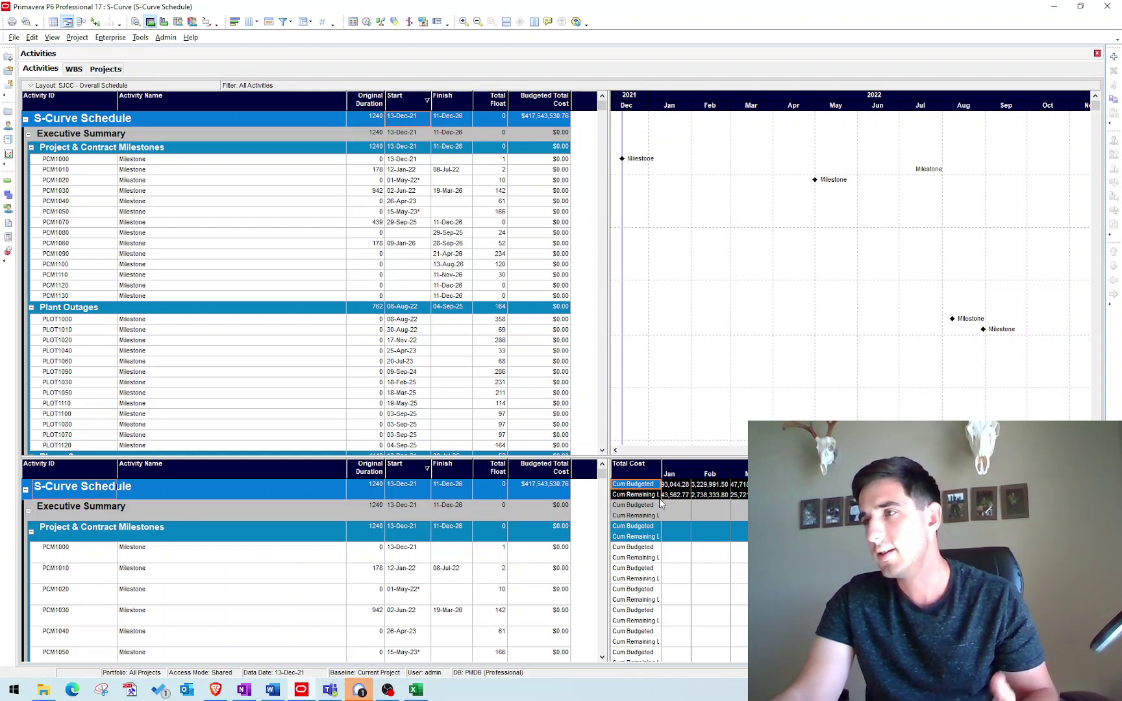
pyautogui.click(669, 484)
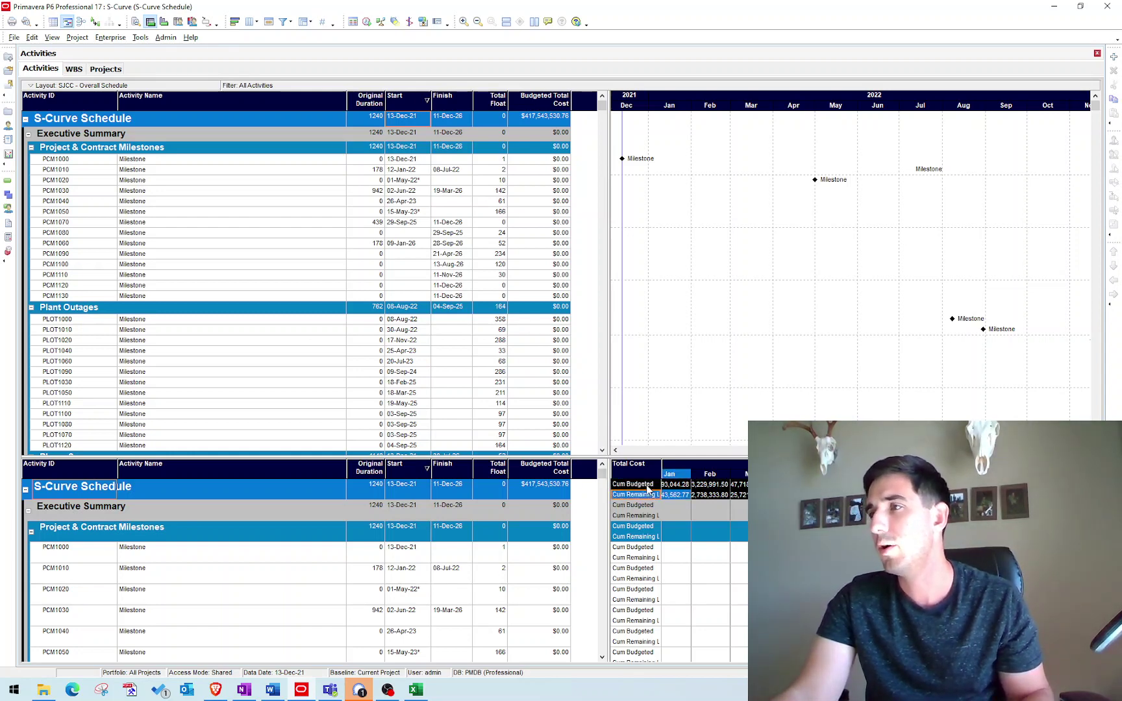
pyautogui.click(616, 487)
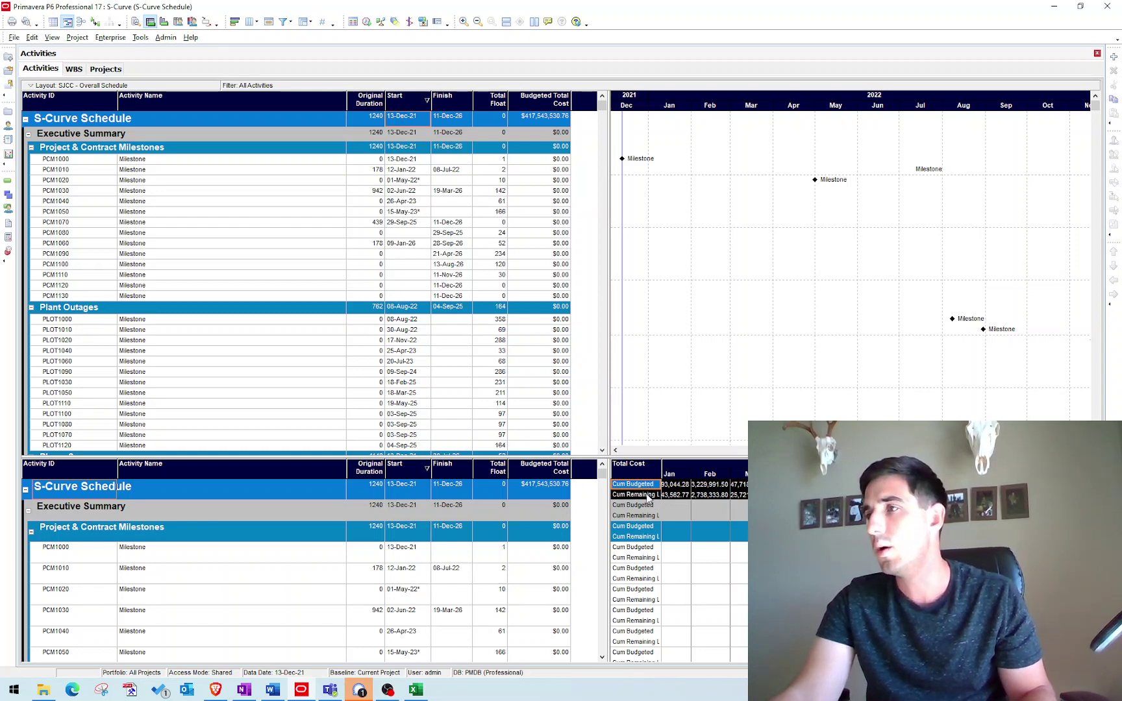
pyautogui.click(639, 495)
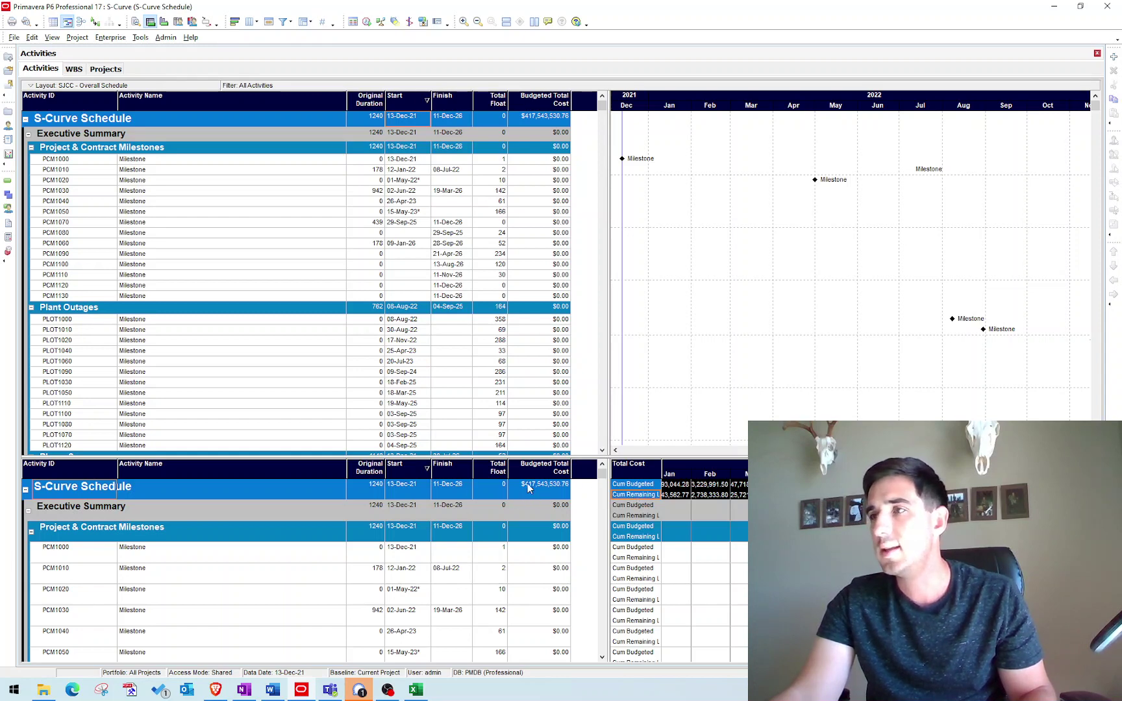
pyautogui.rightClick(532, 487)
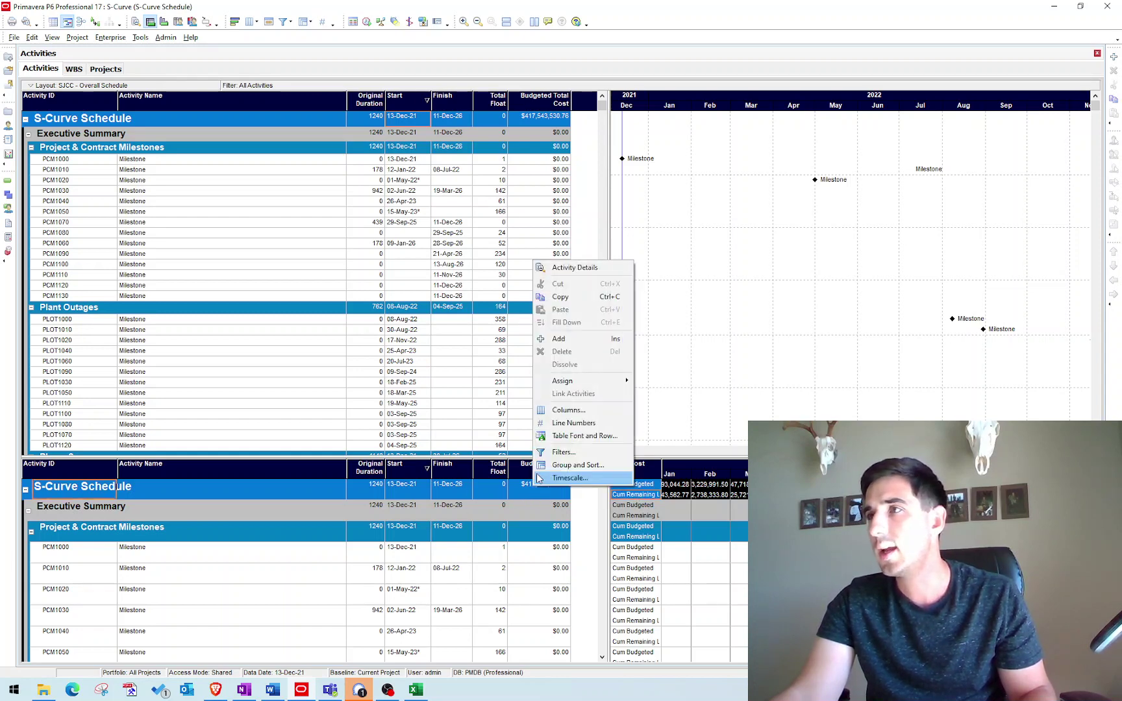
pyautogui.click(571, 300)
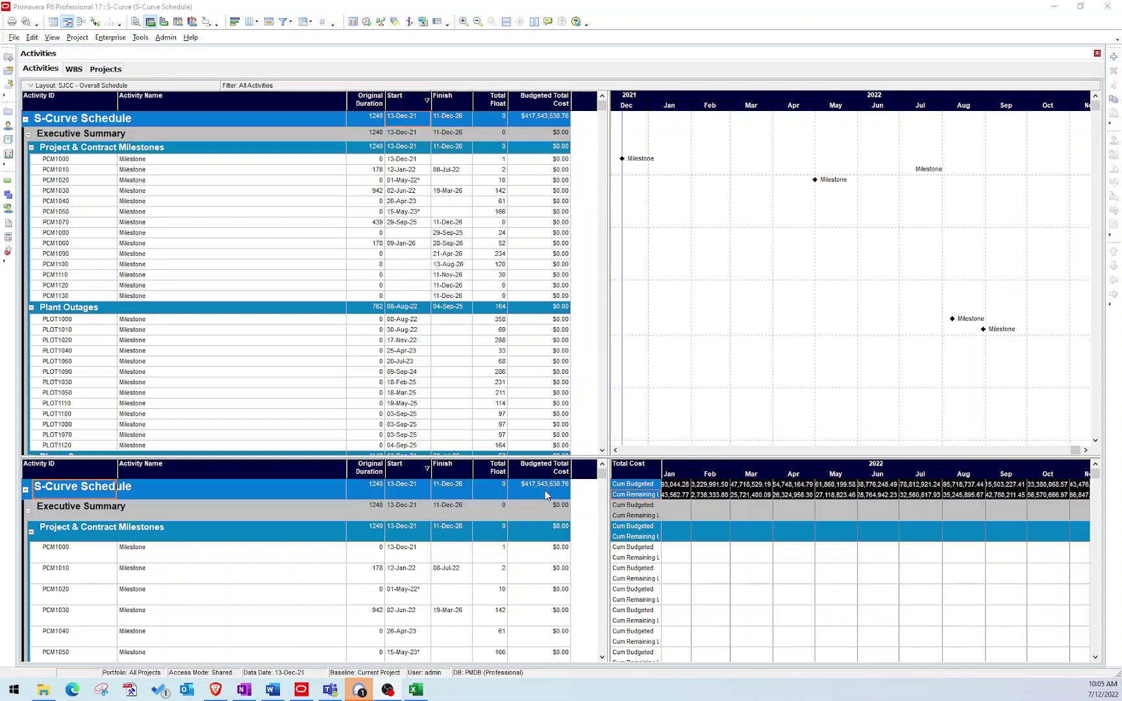
pyautogui.click(418, 691)
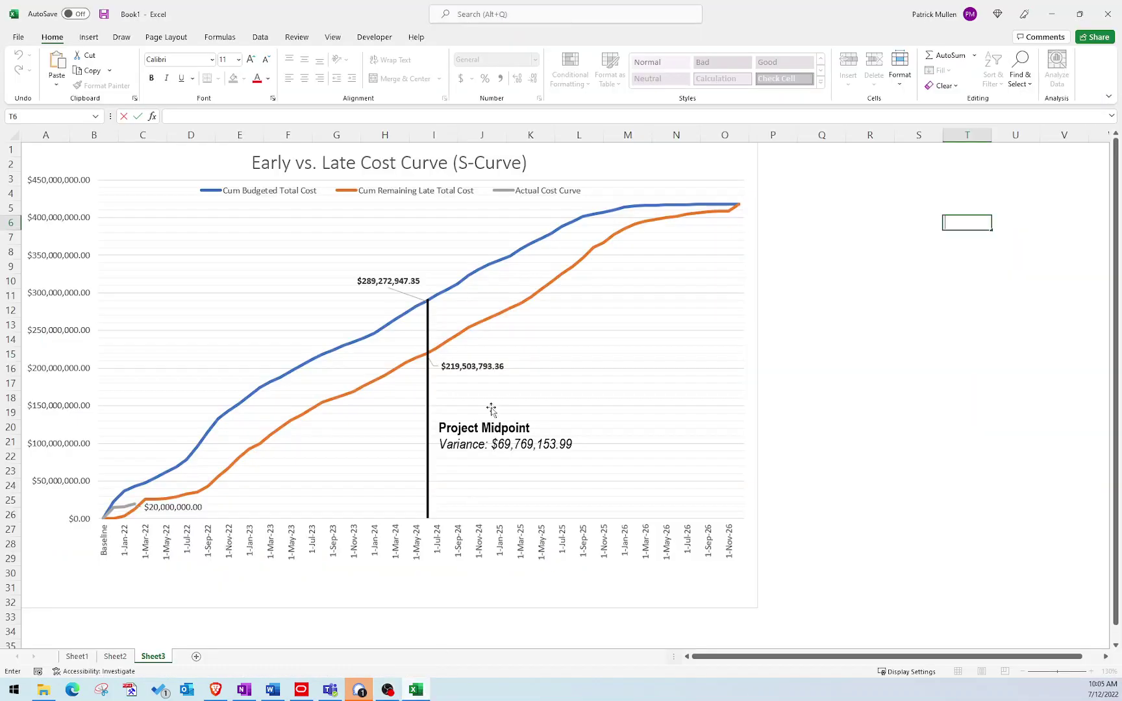
# Step: Paste the copied schedule rows into A1 of a new Sheet4
pyautogui.click(196, 656)
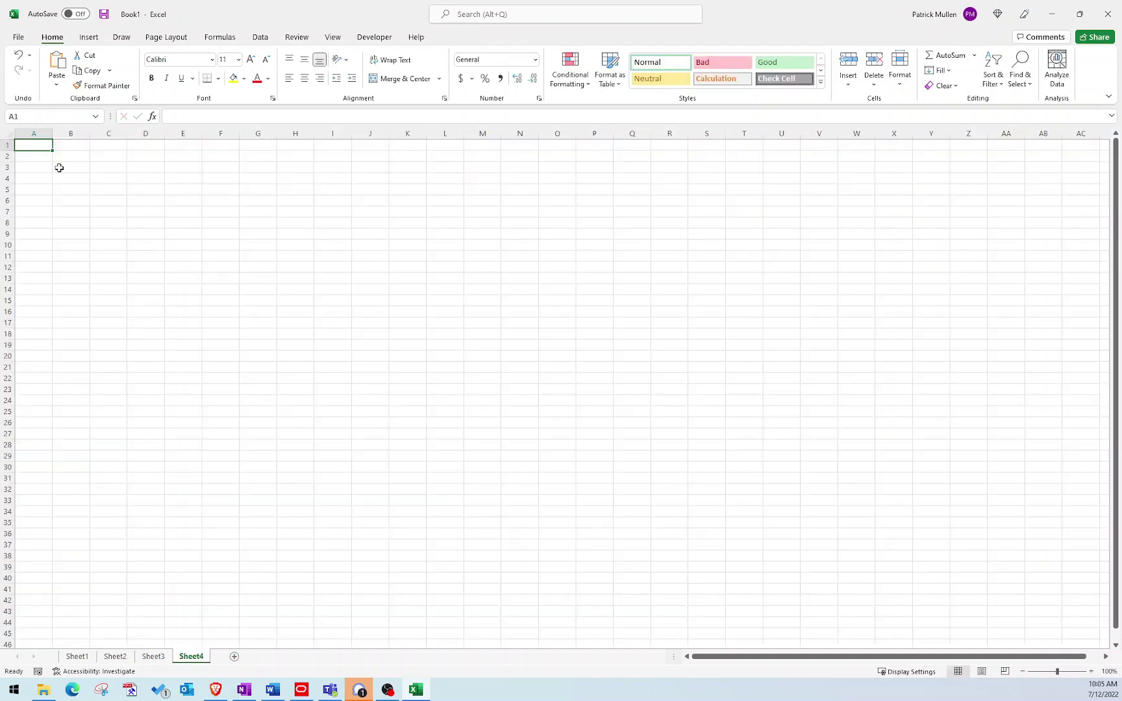
pyautogui.hotkey('ctrl', 'v')
pyautogui.click(227, 223)
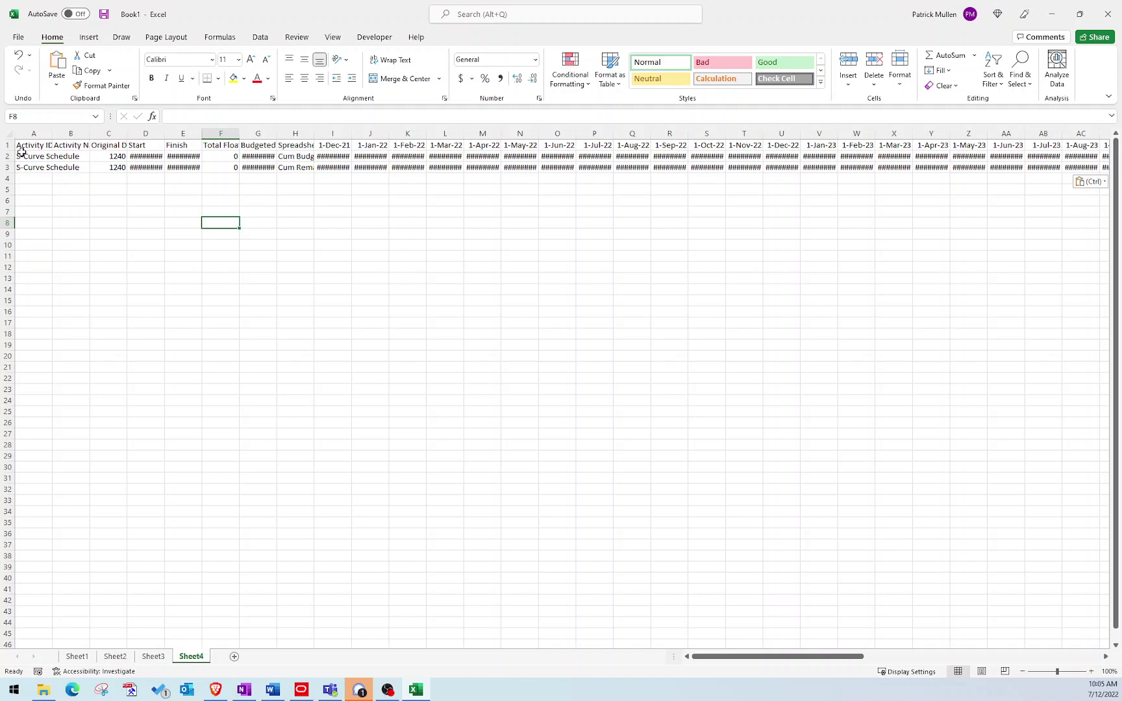
# Step: AutoFit columns H, I and J to show the field names and monthly dollar values
pyautogui.doubleClick(316, 135)
pyautogui.click(314, 156)
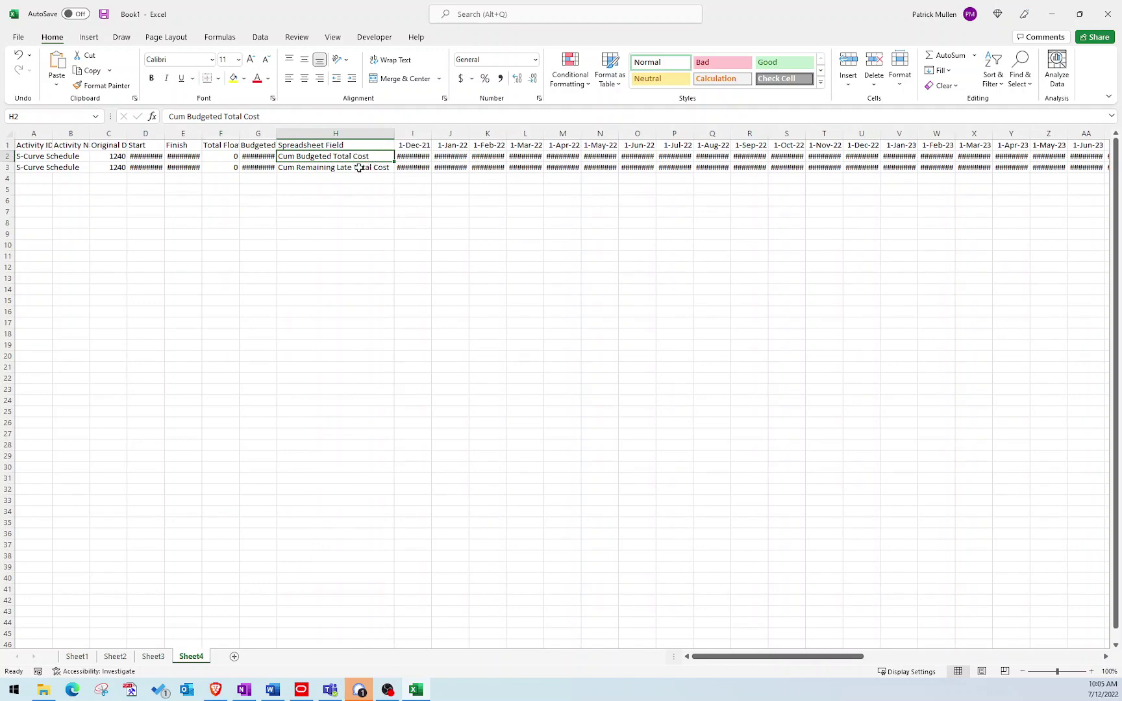
pyautogui.click(321, 164)
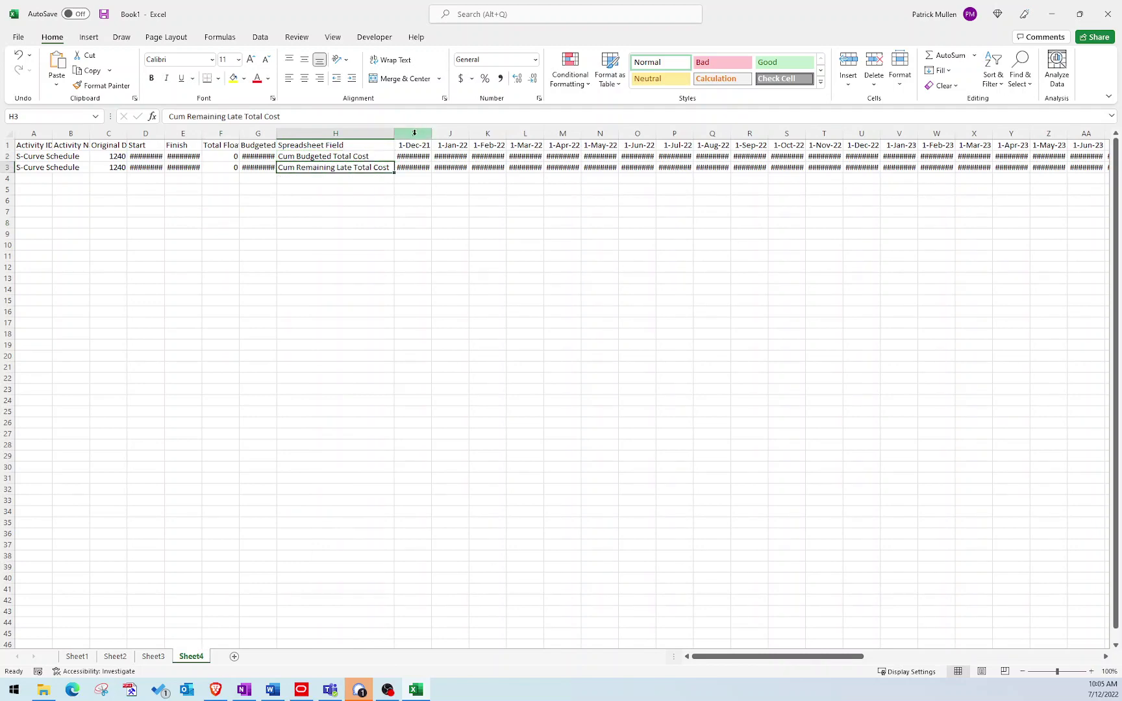
pyautogui.moveTo(412, 134); pyautogui.dragTo(1093, 123)
pyautogui.moveTo(1026, 657); pyautogui.dragTo(857, 659)
pyautogui.click(739, 365)
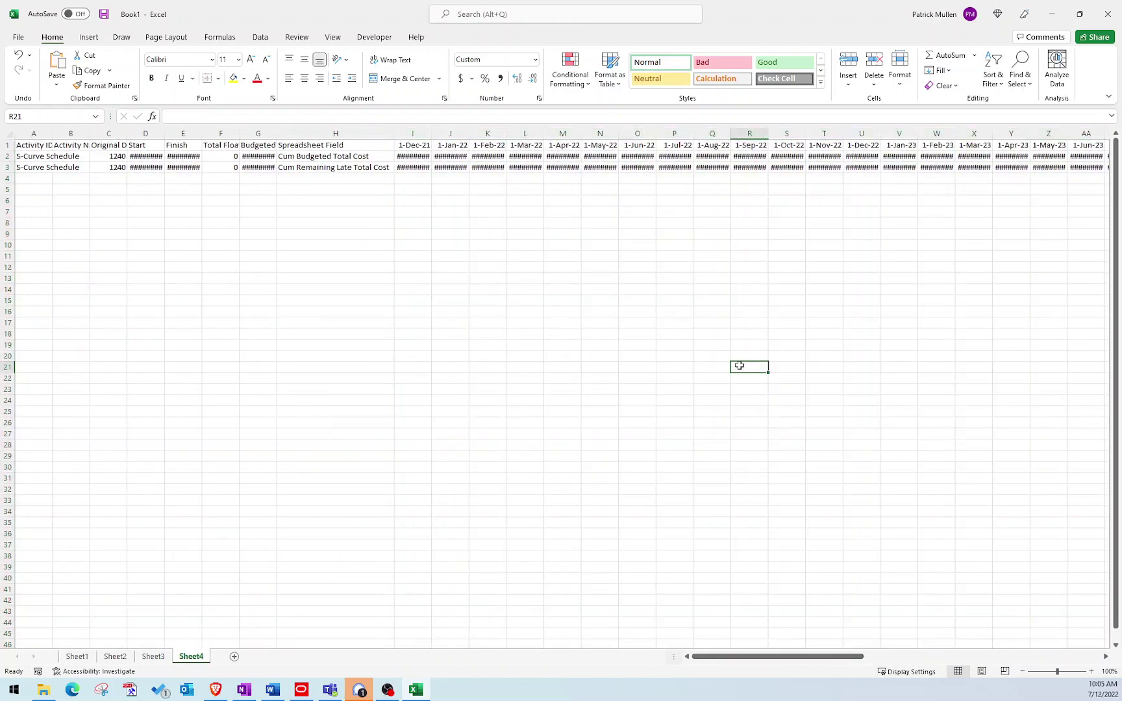
pyautogui.doubleClick(431, 132)
pyautogui.click(480, 156)
pyautogui.doubleClick(493, 137)
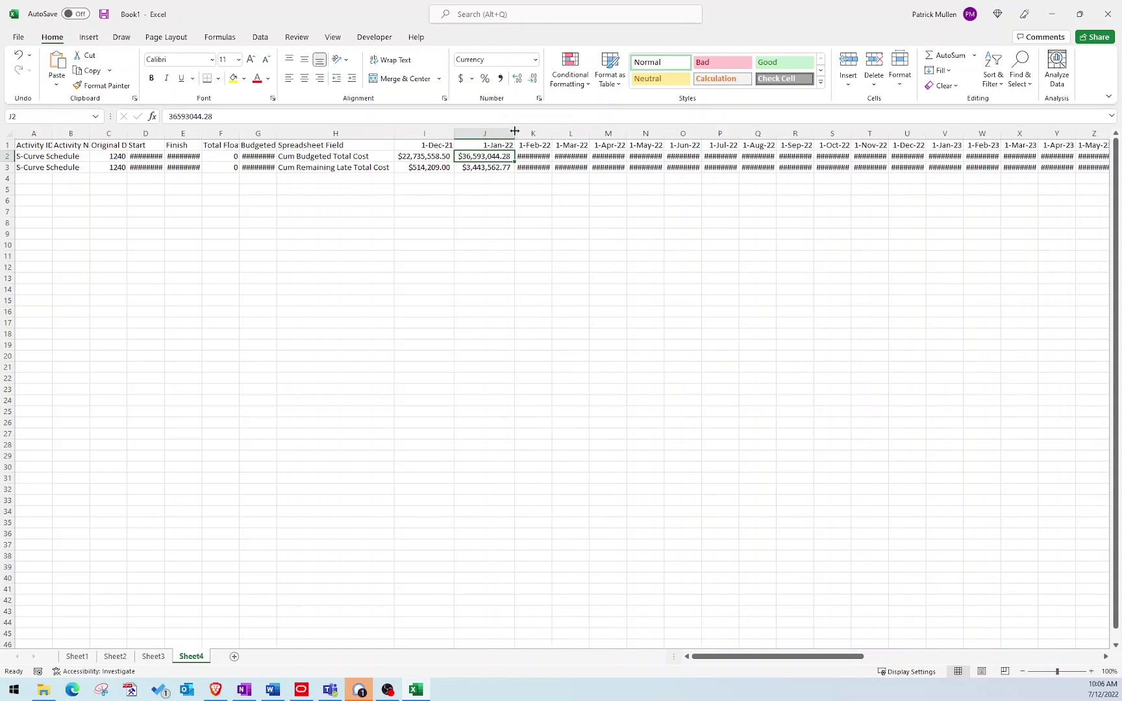
pyautogui.click(489, 169)
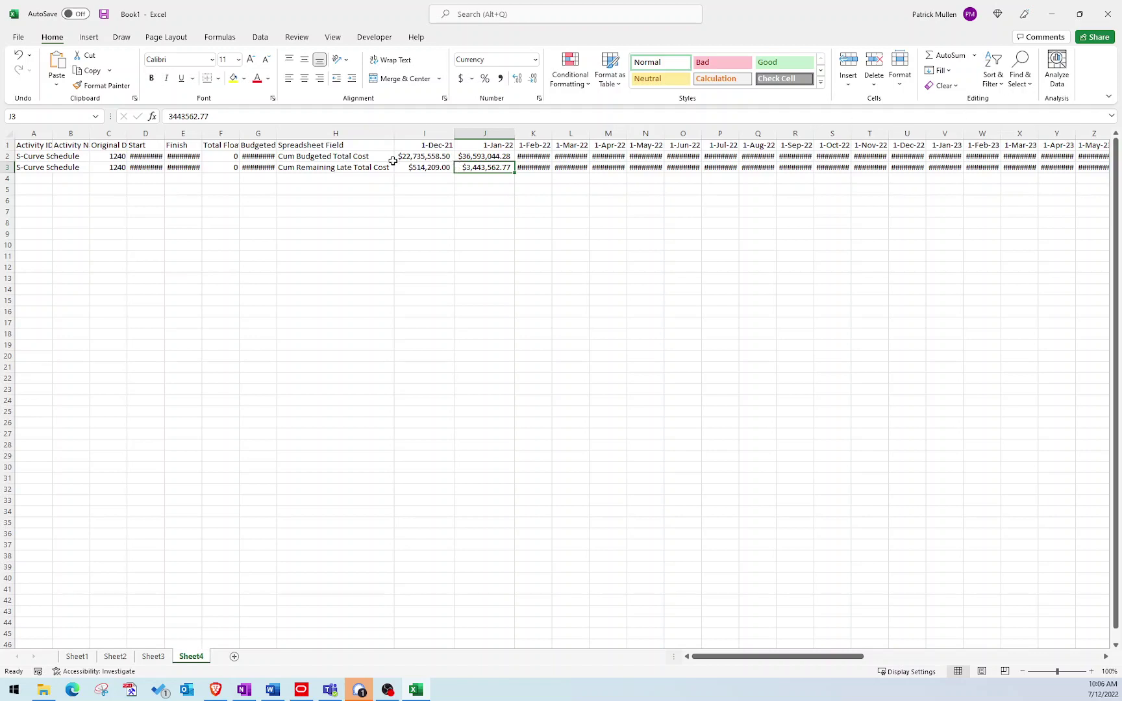
# Step: Transpose the row of monthly dates from I1 onward down column A starting at A7
pyautogui.click(426, 143)
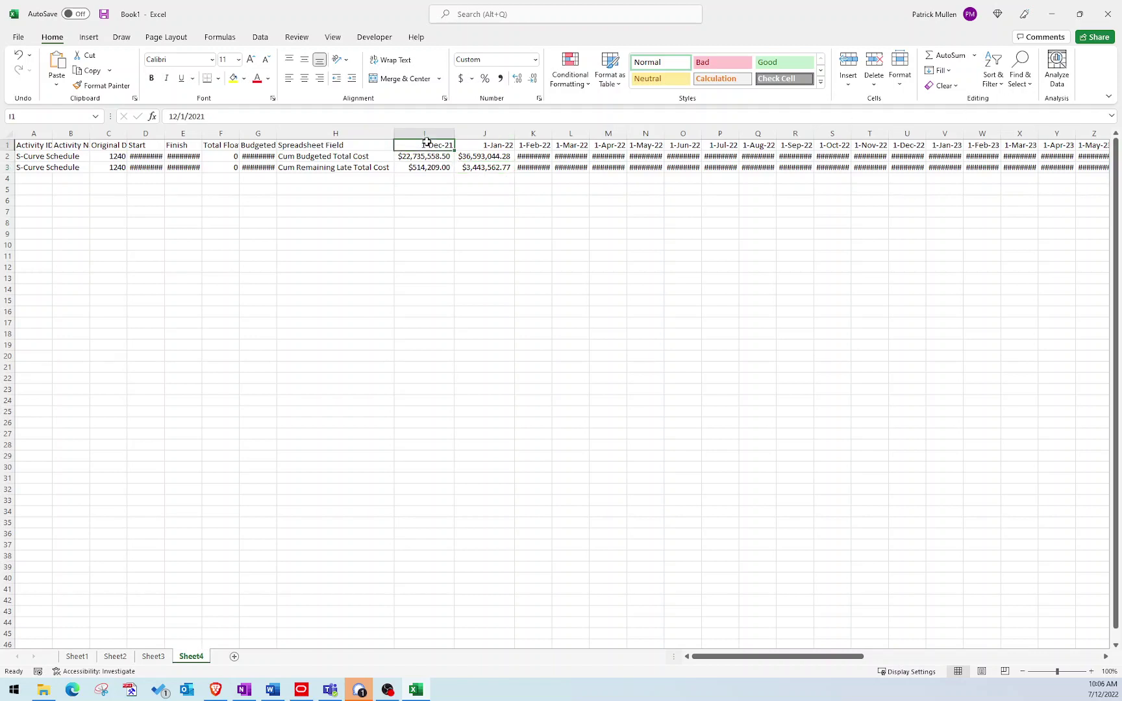
pyautogui.hotkey('ctrl', 'shift', 'Right')
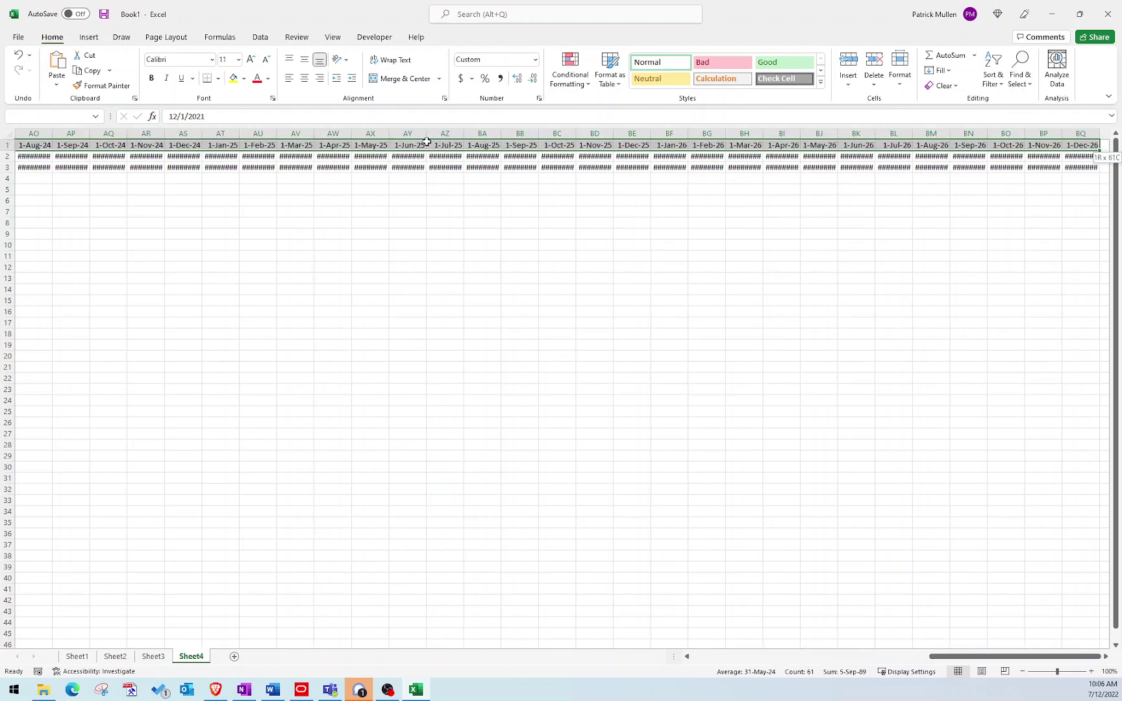
pyautogui.hotkey('ctrl', 'c')
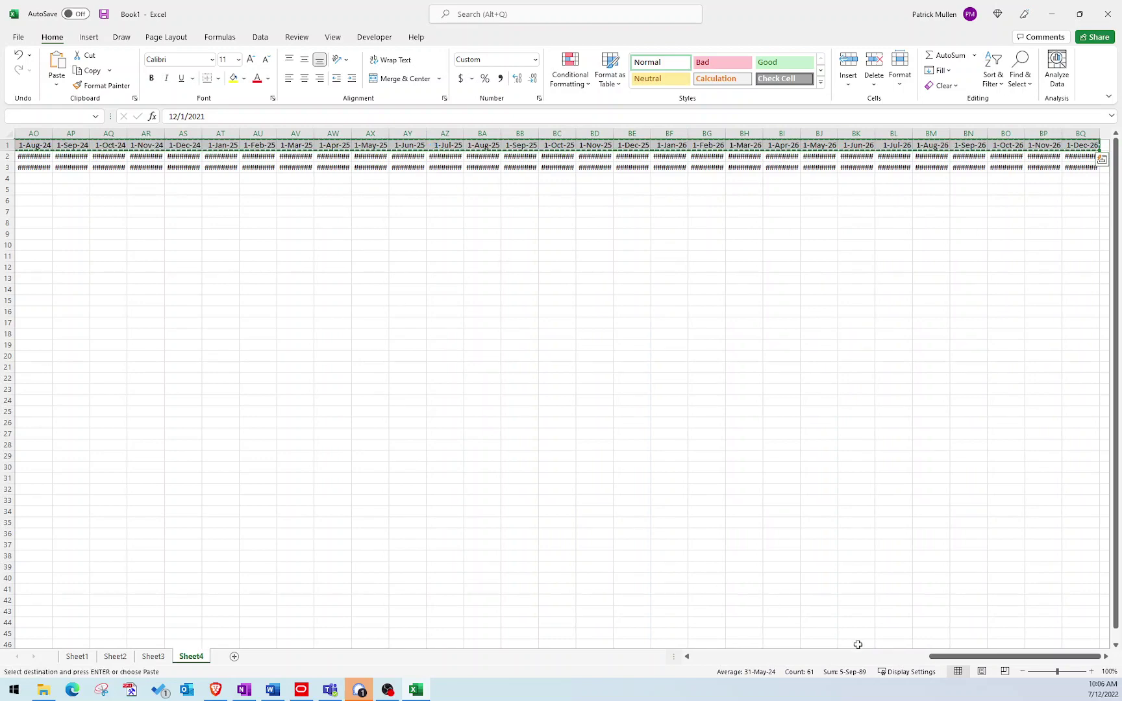
pyautogui.moveTo(955, 656); pyautogui.dragTo(688, 657)
pyautogui.click(36, 213)
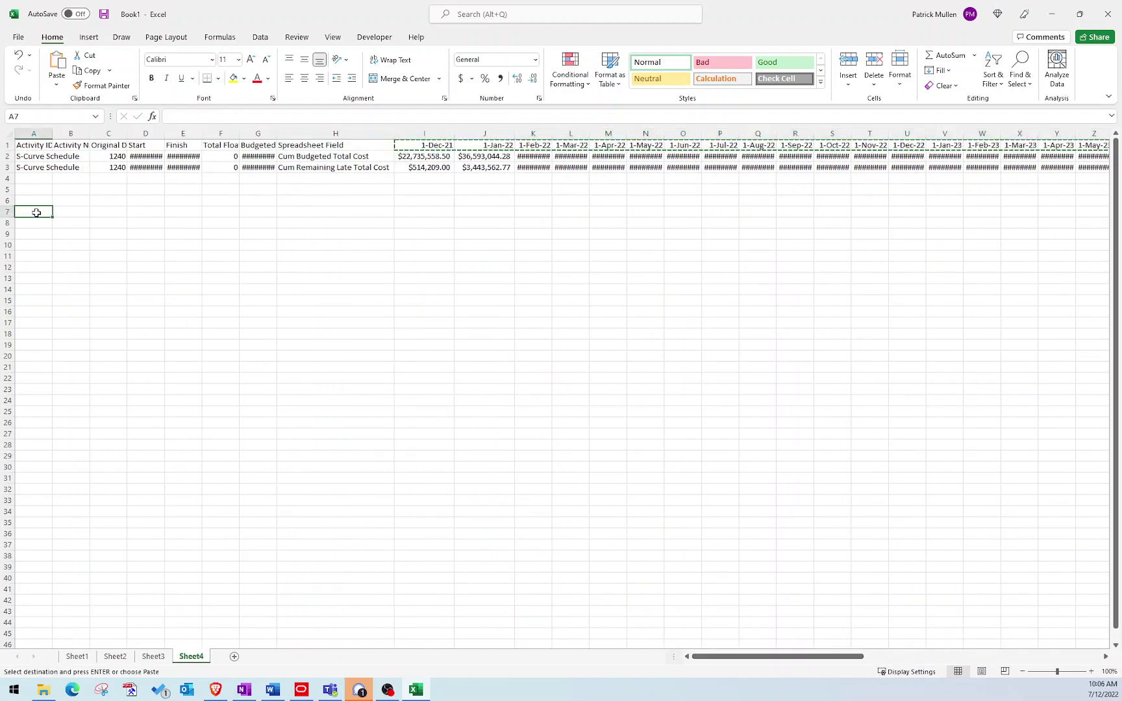
pyautogui.rightClick(36, 213)
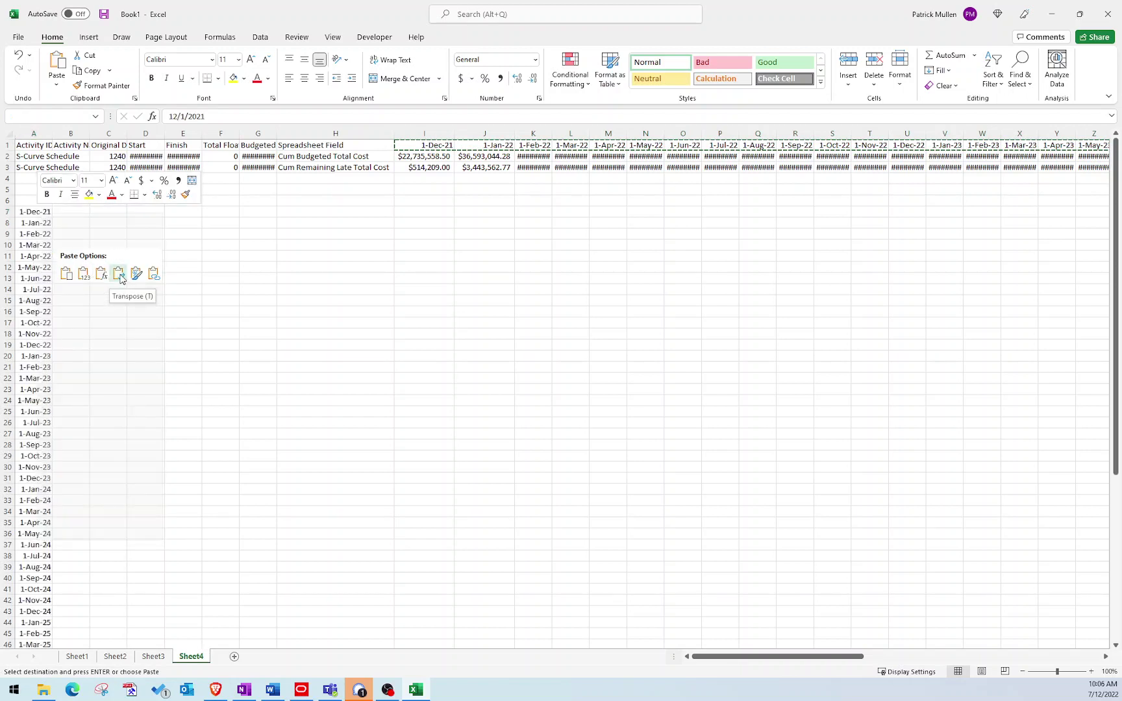
pyautogui.click(120, 278)
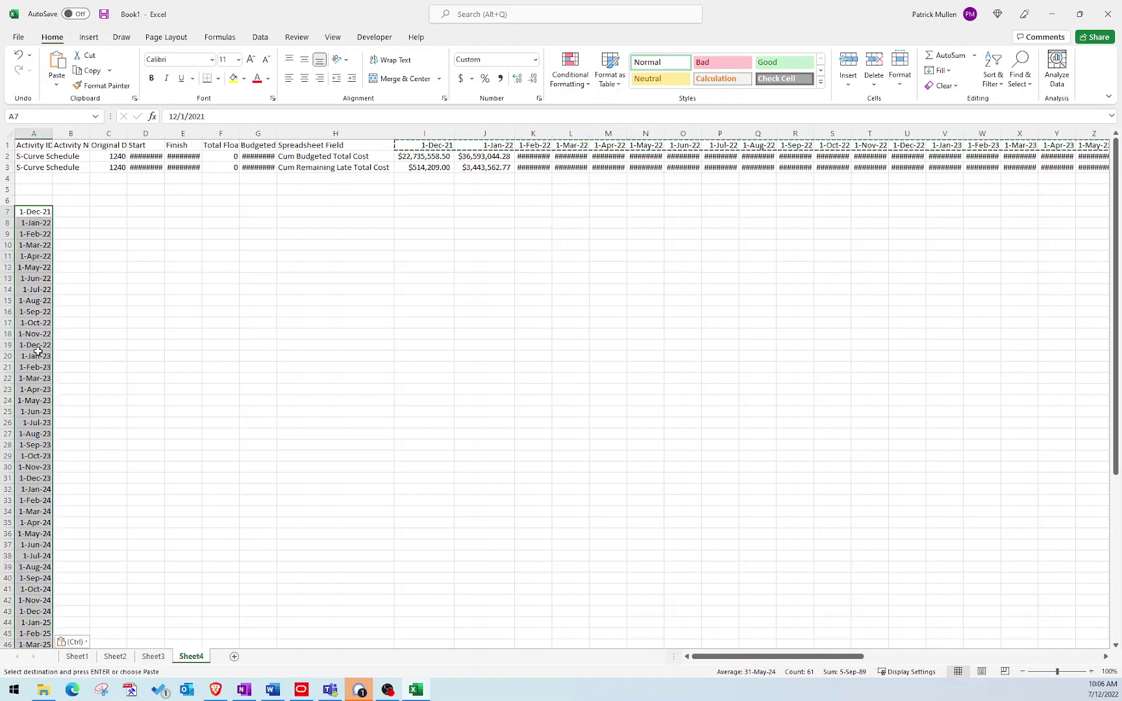
# Step: Copy the Cum Budgeted Total Cost label from H2
pyautogui.click(423, 156)
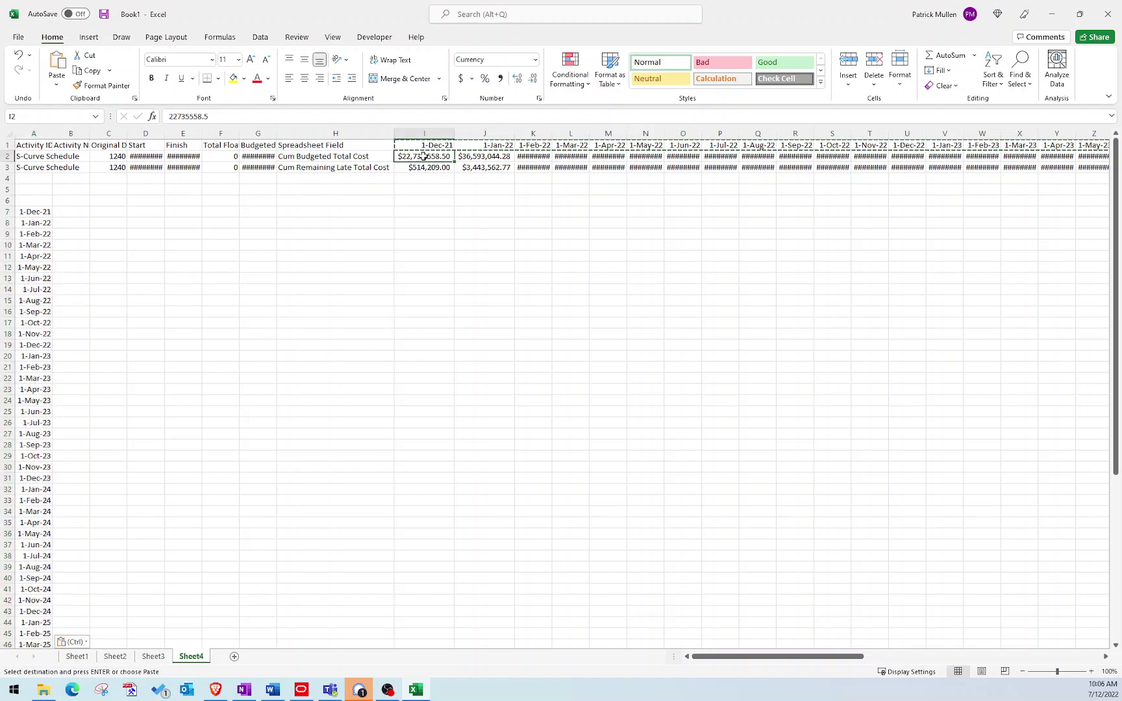
pyautogui.click(339, 155)
pyautogui.hotkey('ctrl', 'c')
# Step: Put the Cum Budgeted Total Cost heading in B6 and its transposed monthly values from B7, AutoFitting column B
pyautogui.click(76, 200)
pyautogui.hotkey('ctrl', 'v')
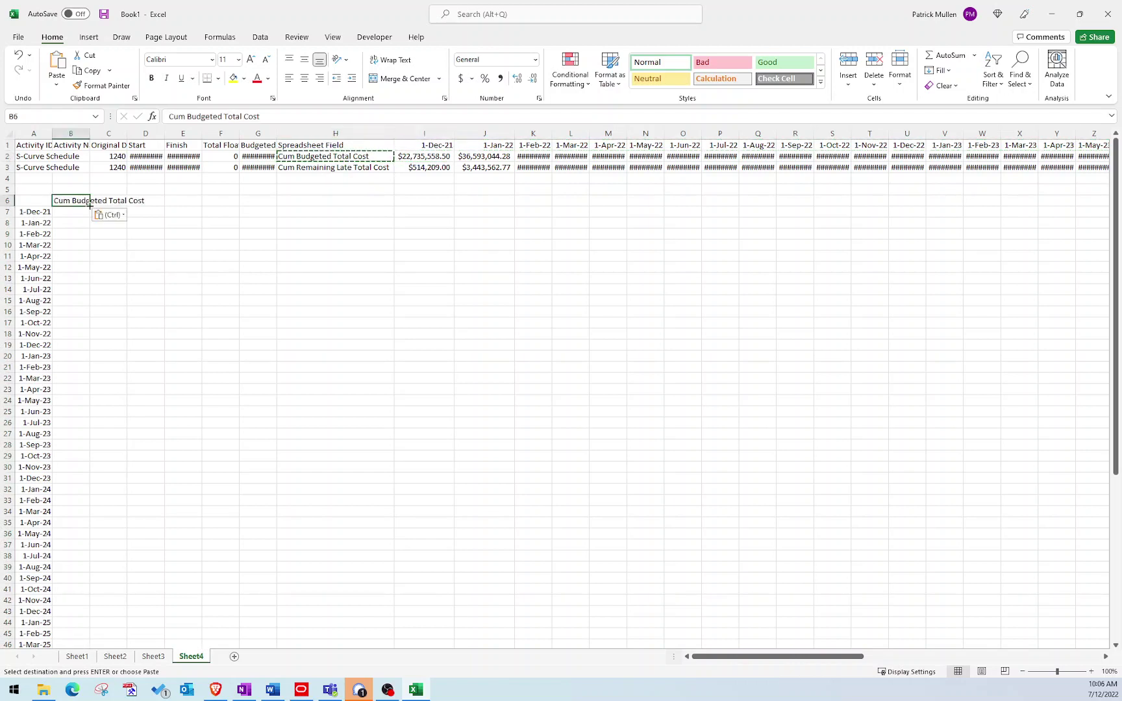
pyautogui.click(423, 157)
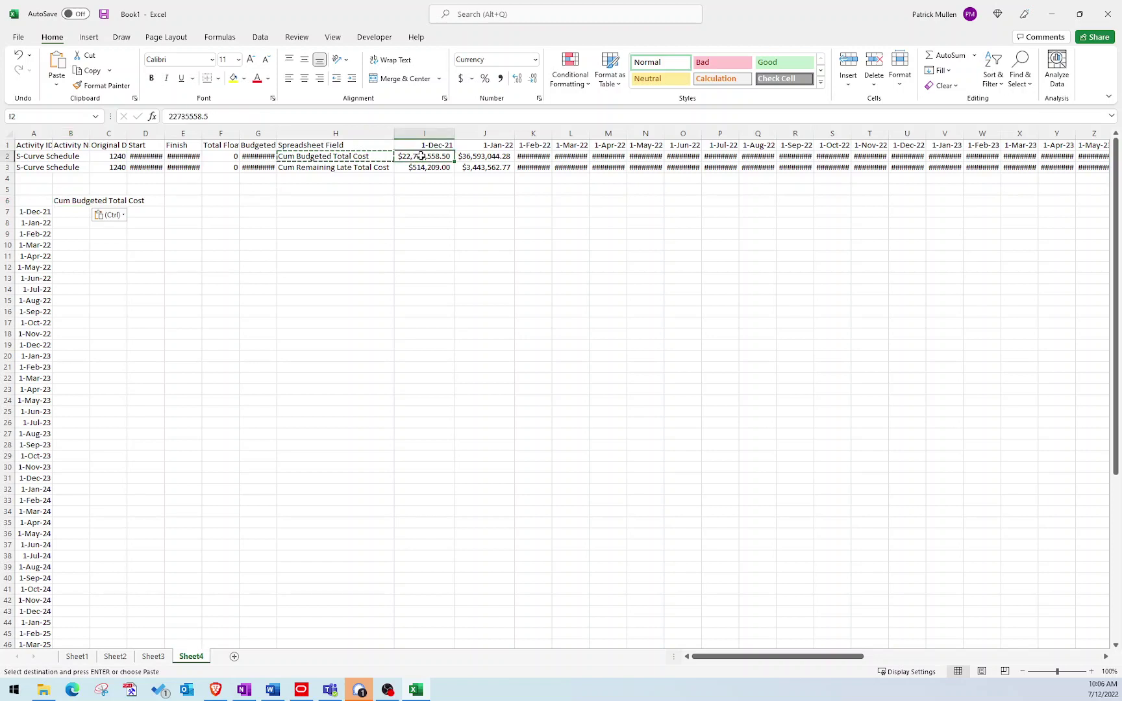
pyautogui.hotkey('ctrl', 'shift', 'Right')
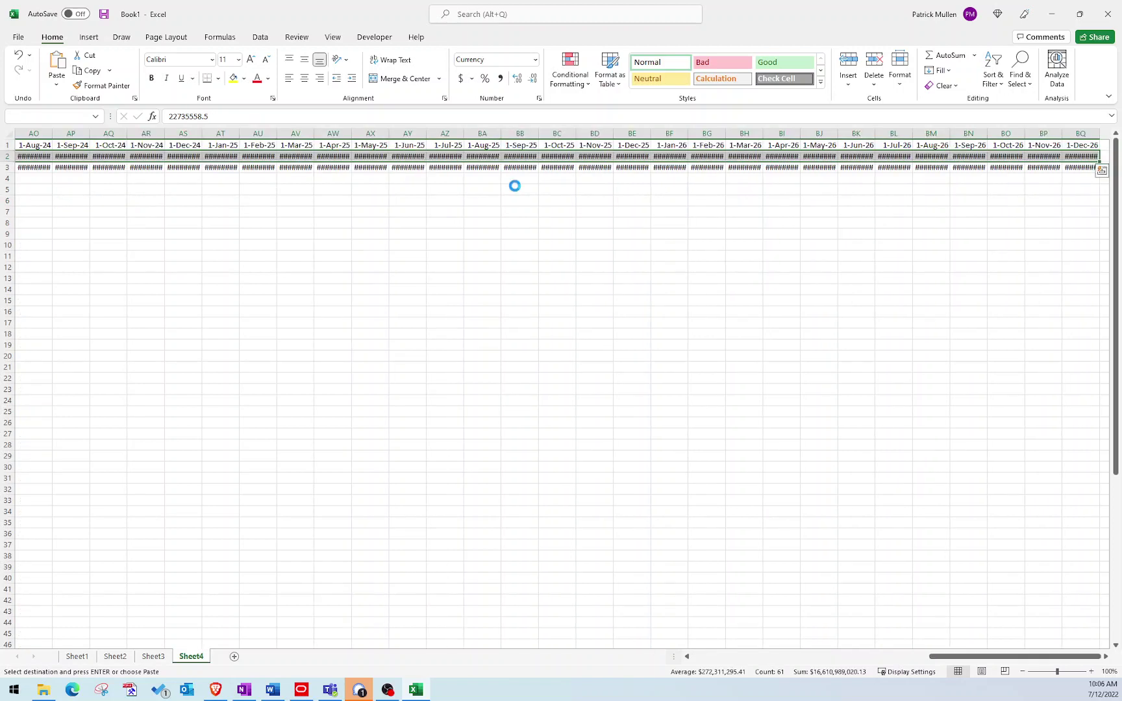
pyautogui.hotkey('ctrl', 'c')
pyautogui.moveTo(956, 655); pyautogui.dragTo(504, 556)
pyautogui.click(79, 210)
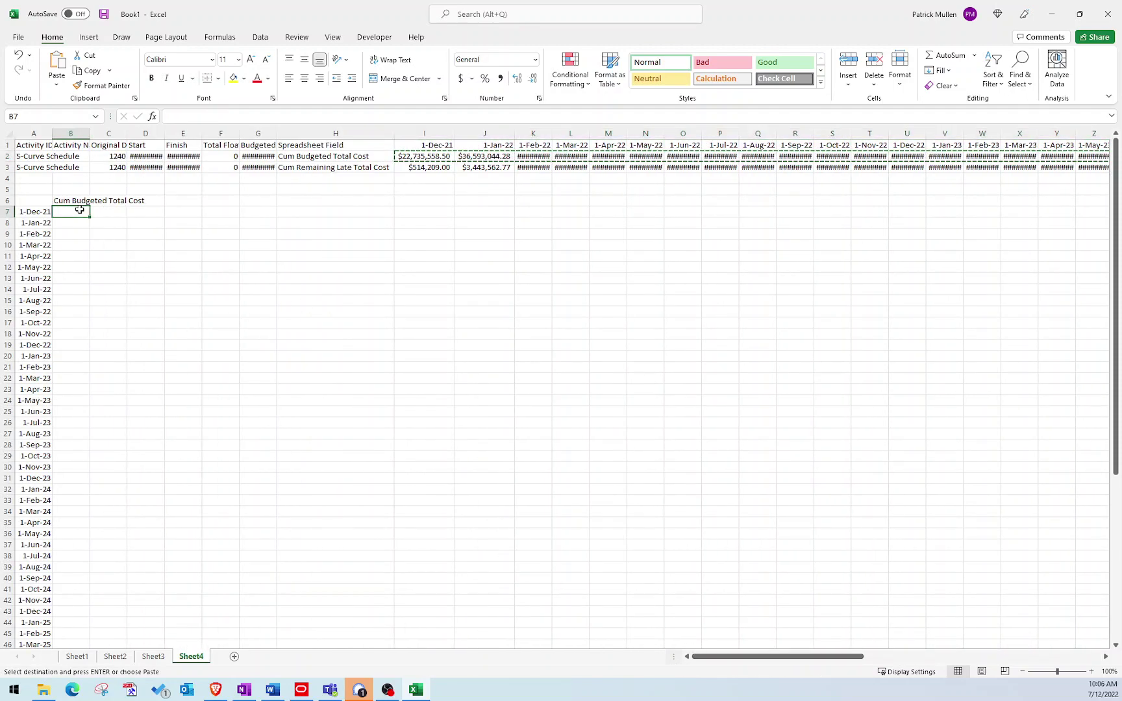
pyautogui.rightClick(79, 210)
pyautogui.click(148, 271)
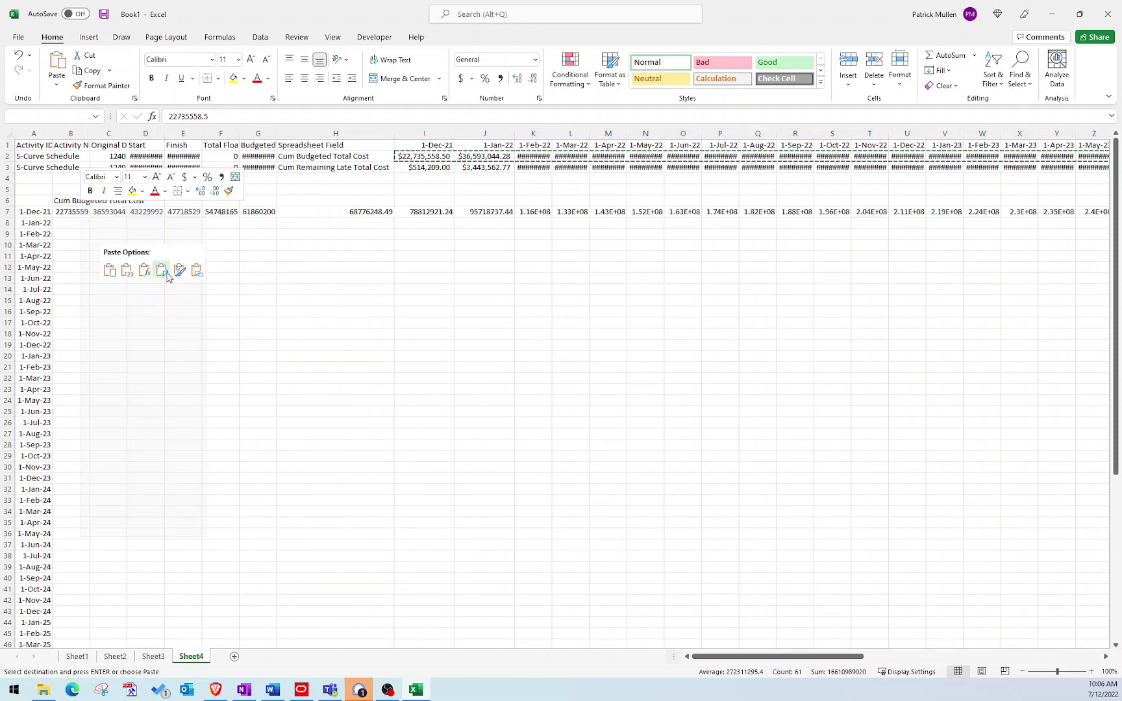
pyautogui.doubleClick(90, 134)
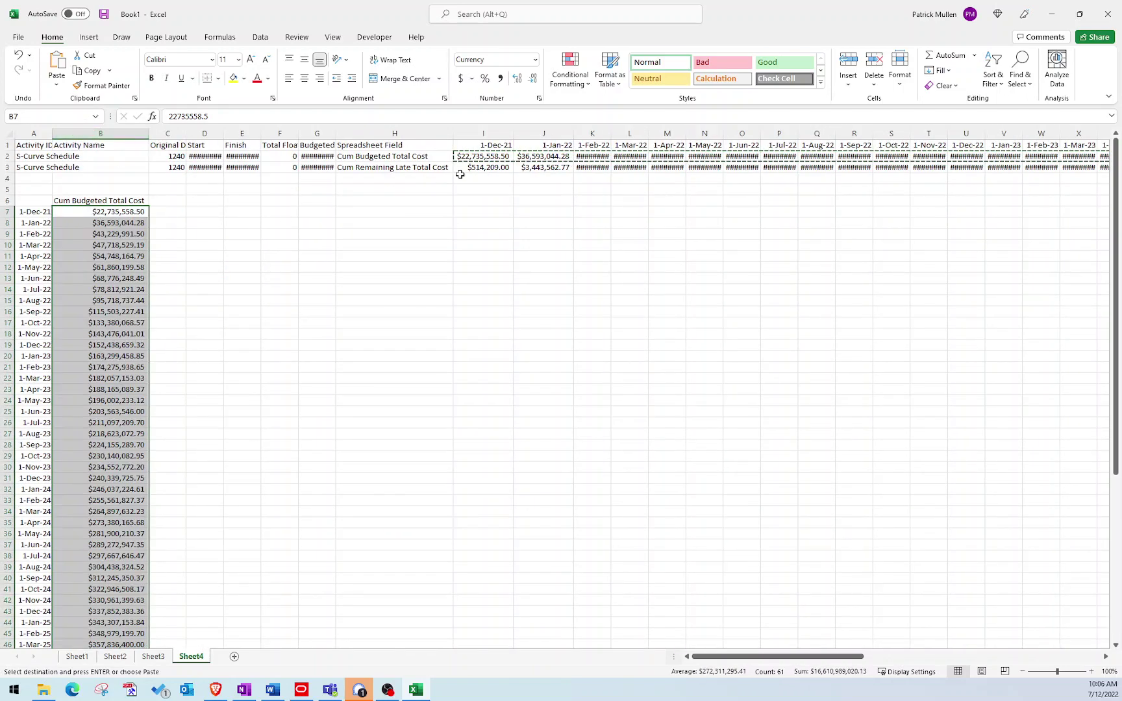
# Step: Put the Cum Remaining Late Total Cost heading in C6 and its transposed monthly values from C7, AutoFitting column C
pyautogui.click(407, 167)
pyautogui.hotkey('ctrl', 'c')
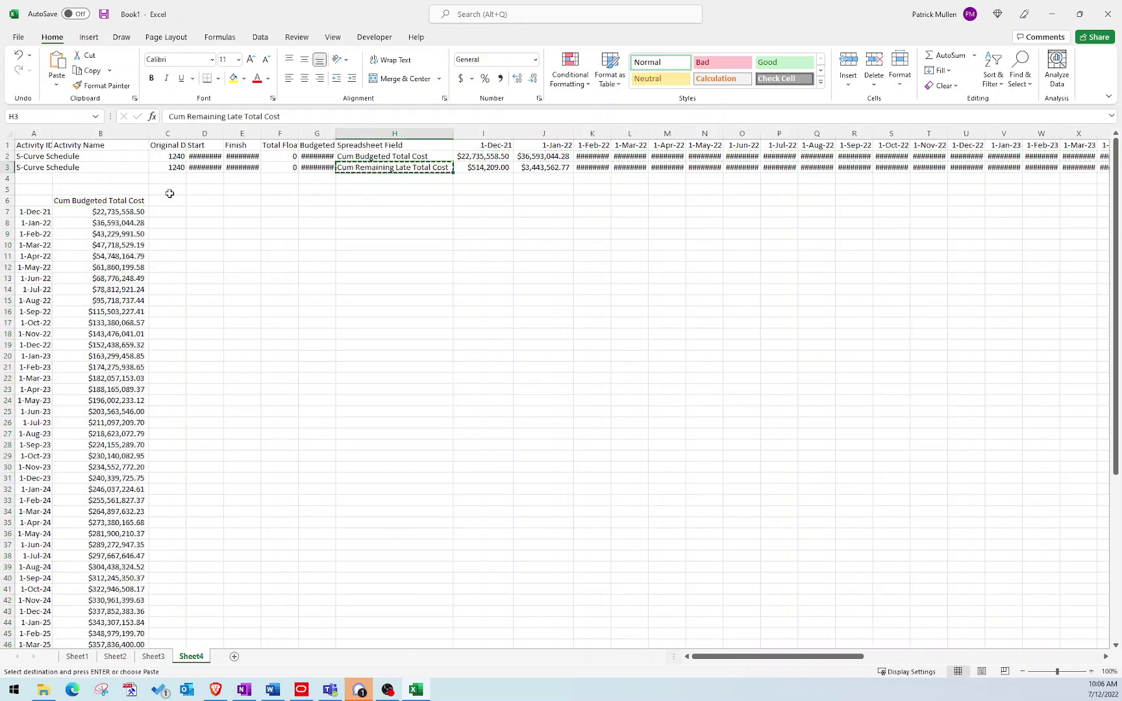
pyautogui.click(170, 202)
pyautogui.hotkey('ctrl', 'v')
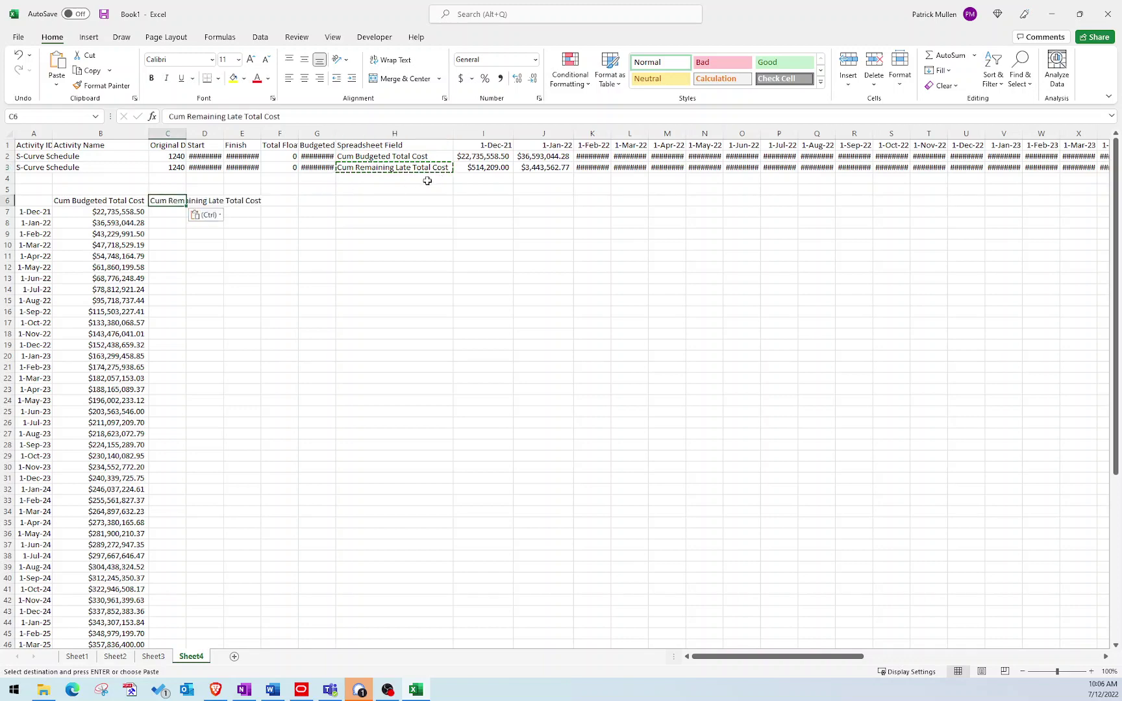
pyautogui.click(490, 168)
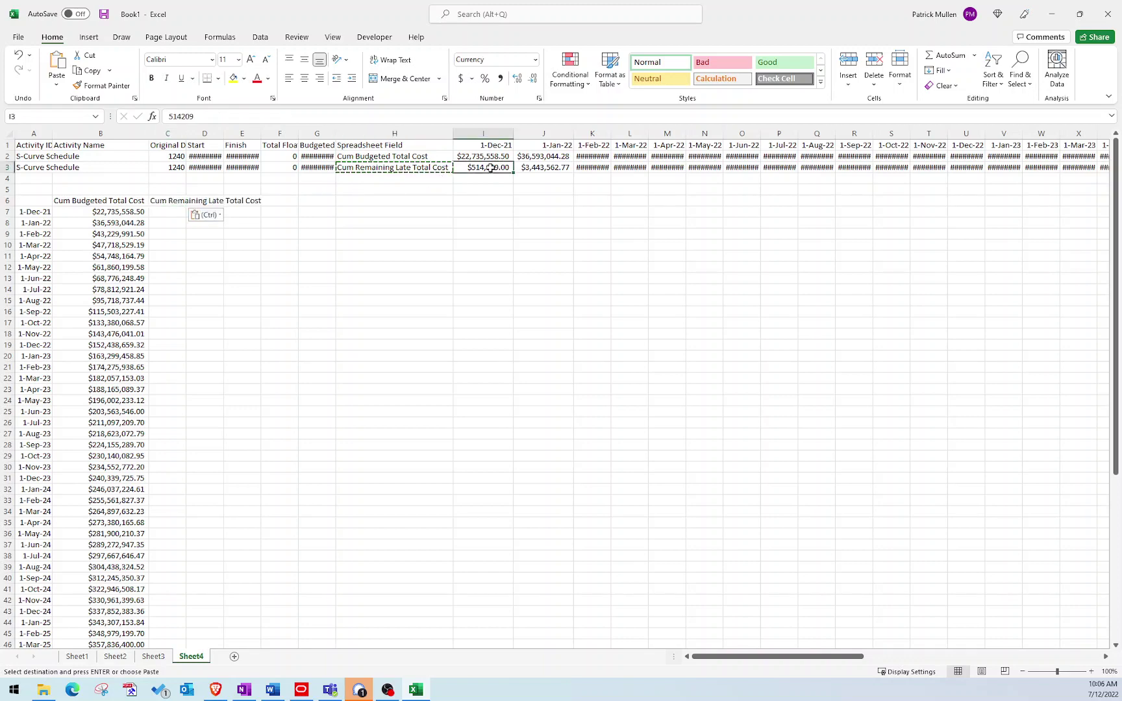
pyautogui.hotkey('ctrl', 'shift', 'Right')
pyautogui.hotkey('ctrl', 'c')
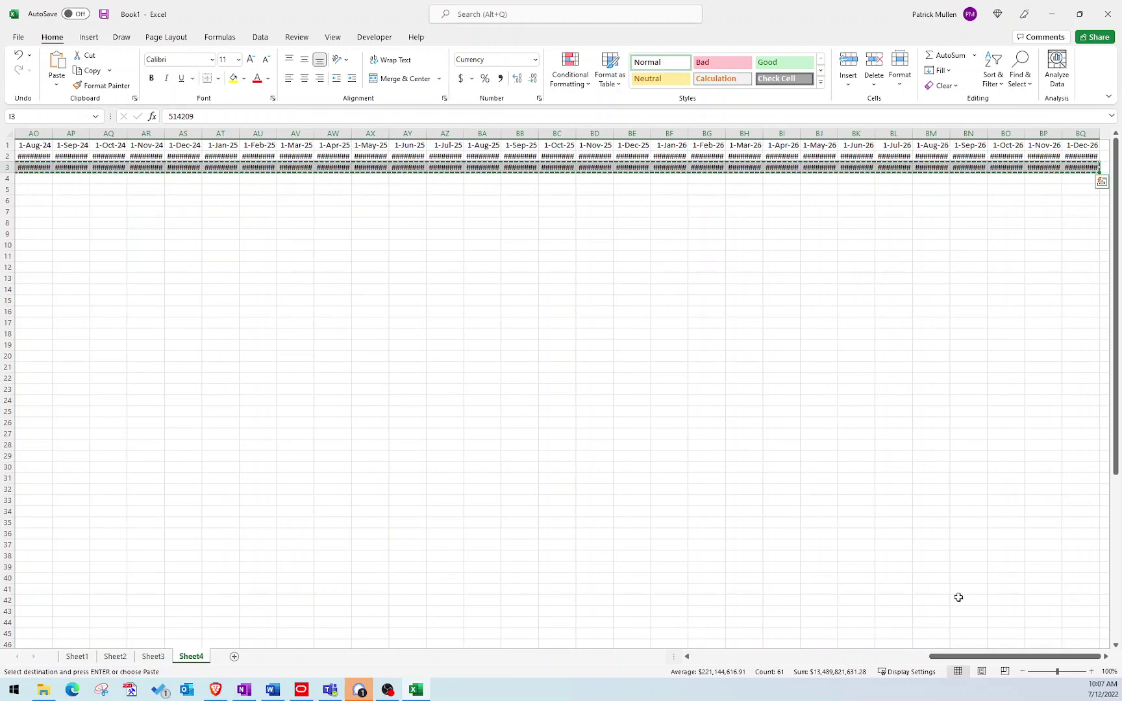
pyautogui.moveTo(980, 657); pyautogui.dragTo(654, 653)
pyautogui.click(171, 215)
pyautogui.rightClick(172, 216)
pyautogui.click(252, 270)
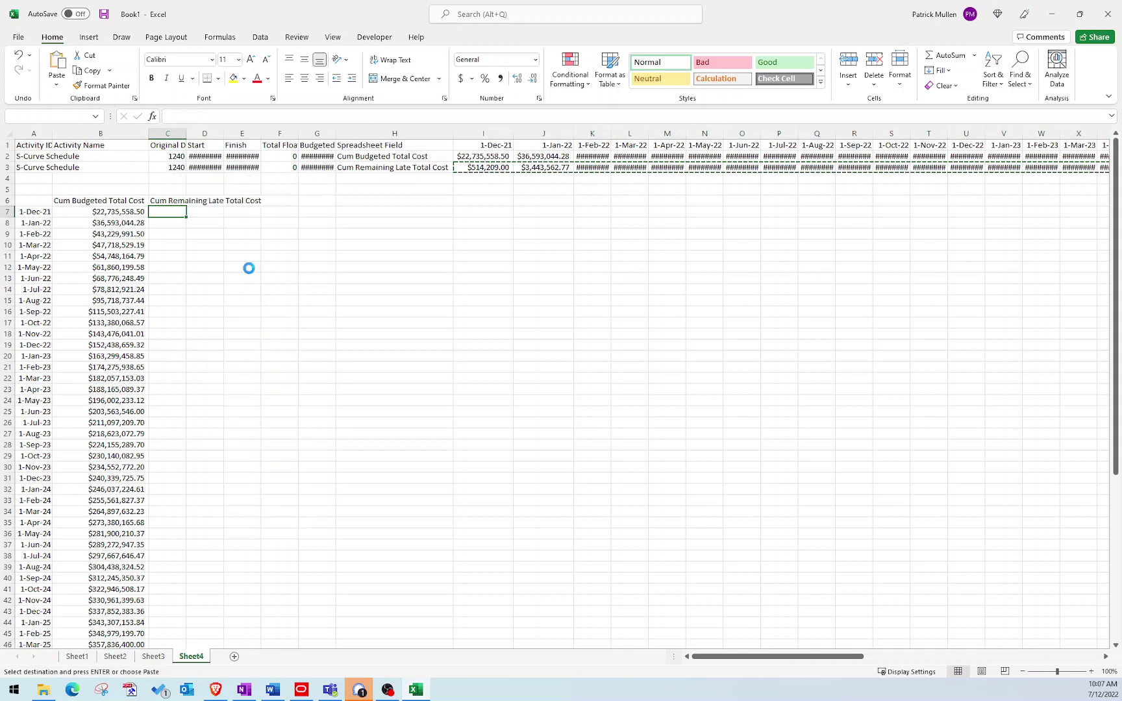
pyautogui.doubleClick(186, 135)
# Step: Insert a 2-D line chart of the dates and both cumulative cost columns in A6:C67
pyautogui.click(234, 233)
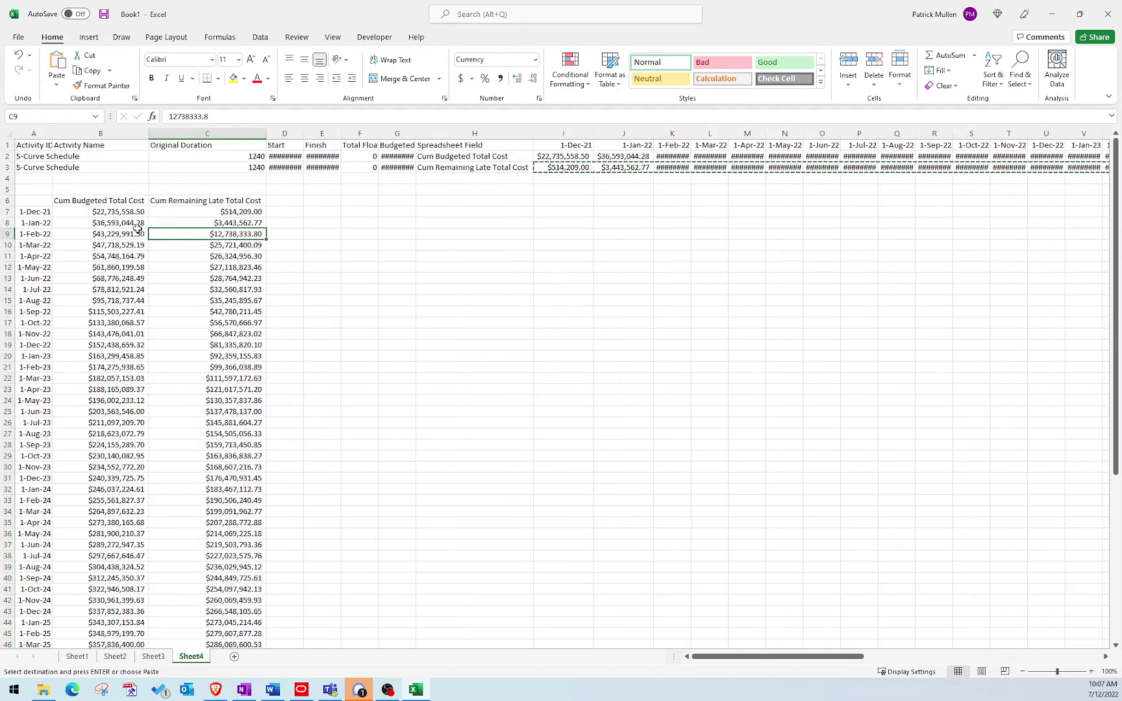
pyautogui.moveTo(35, 201); pyautogui.dragTo(233, 623)
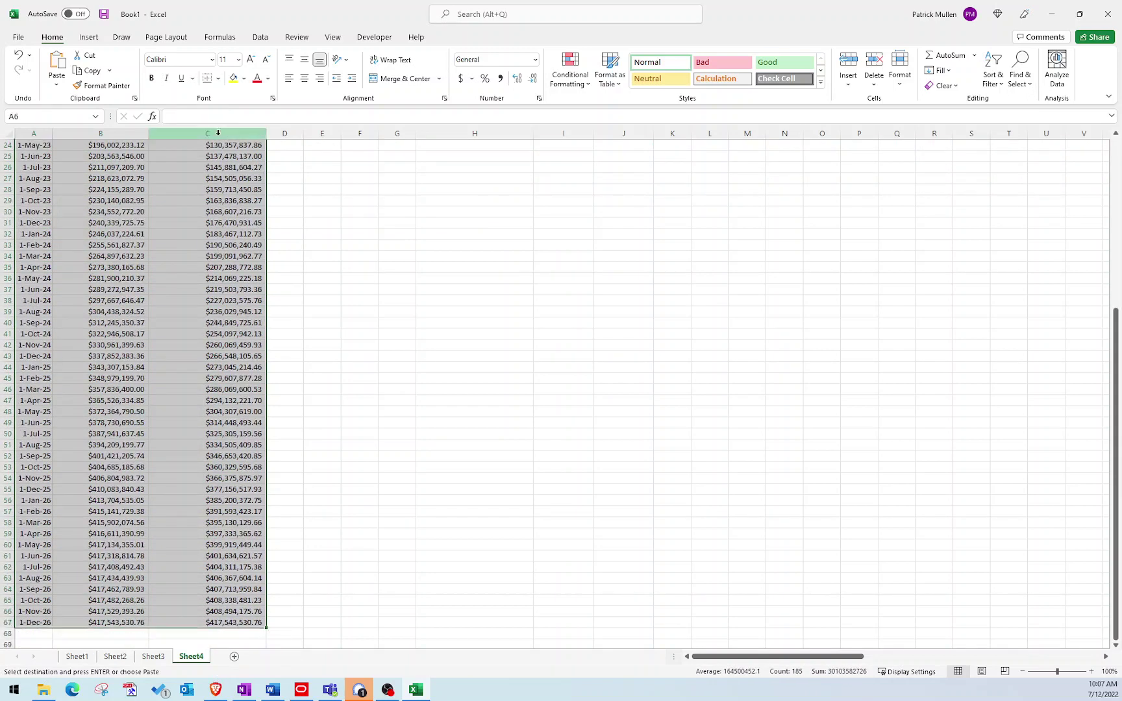
pyautogui.scroll(8, 133, 484)
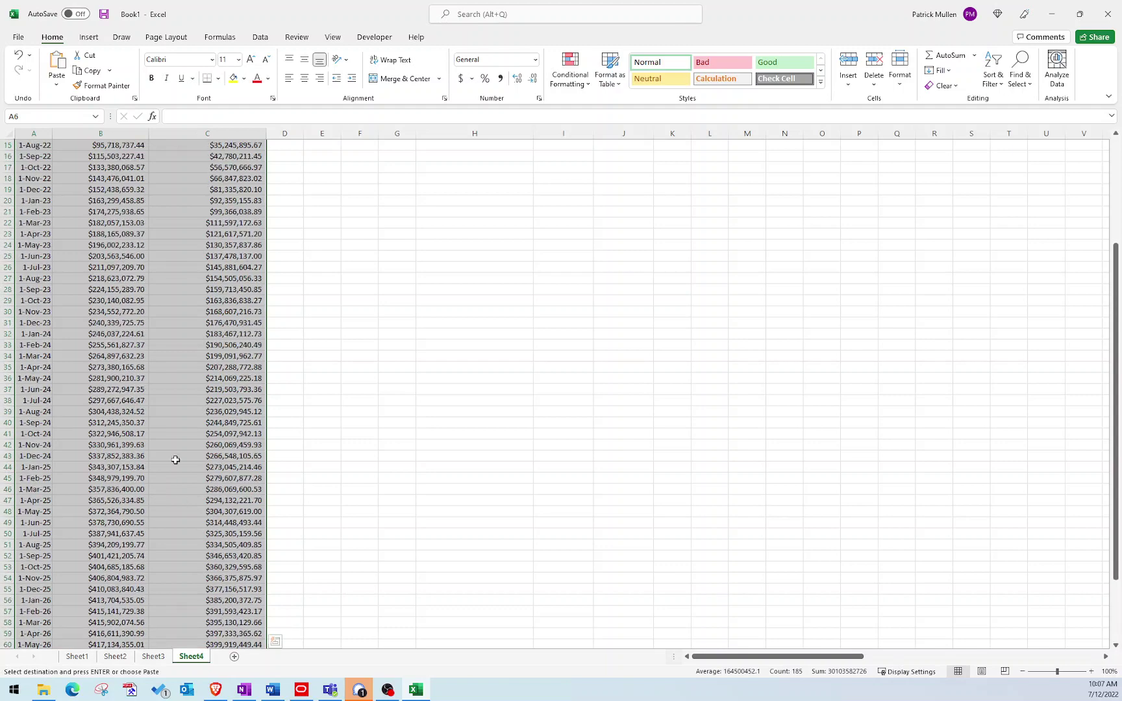
pyautogui.scroll(-7, 120, 218)
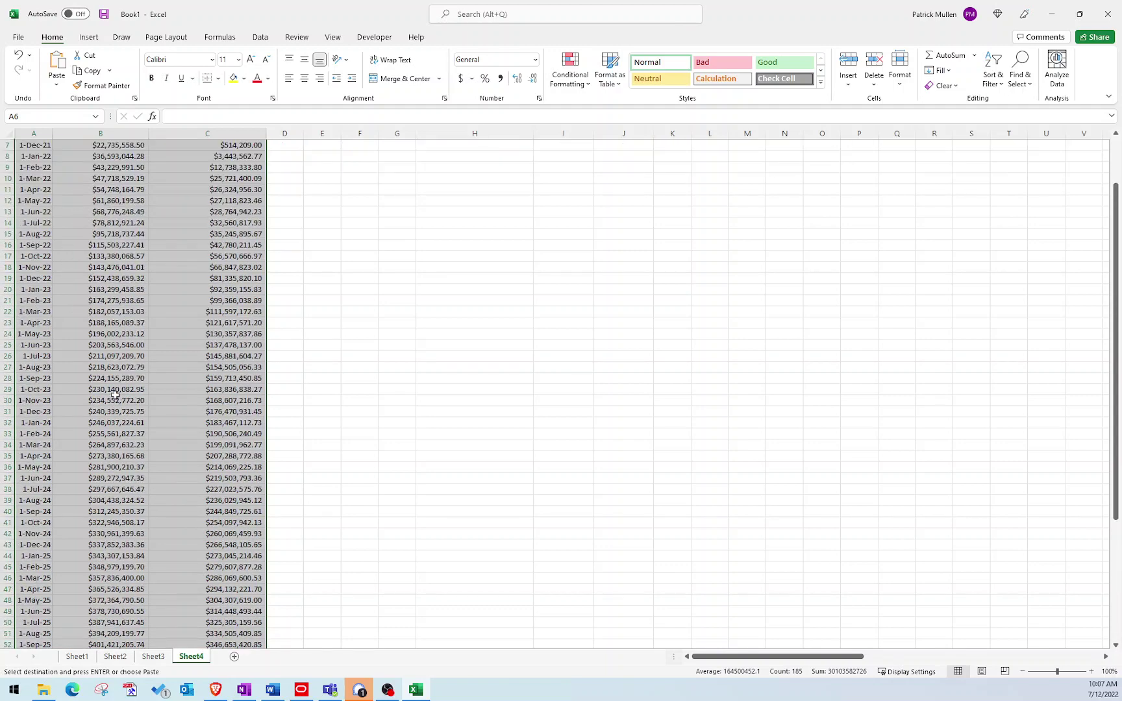
pyautogui.scroll(6, 133, 224)
pyautogui.click(89, 37)
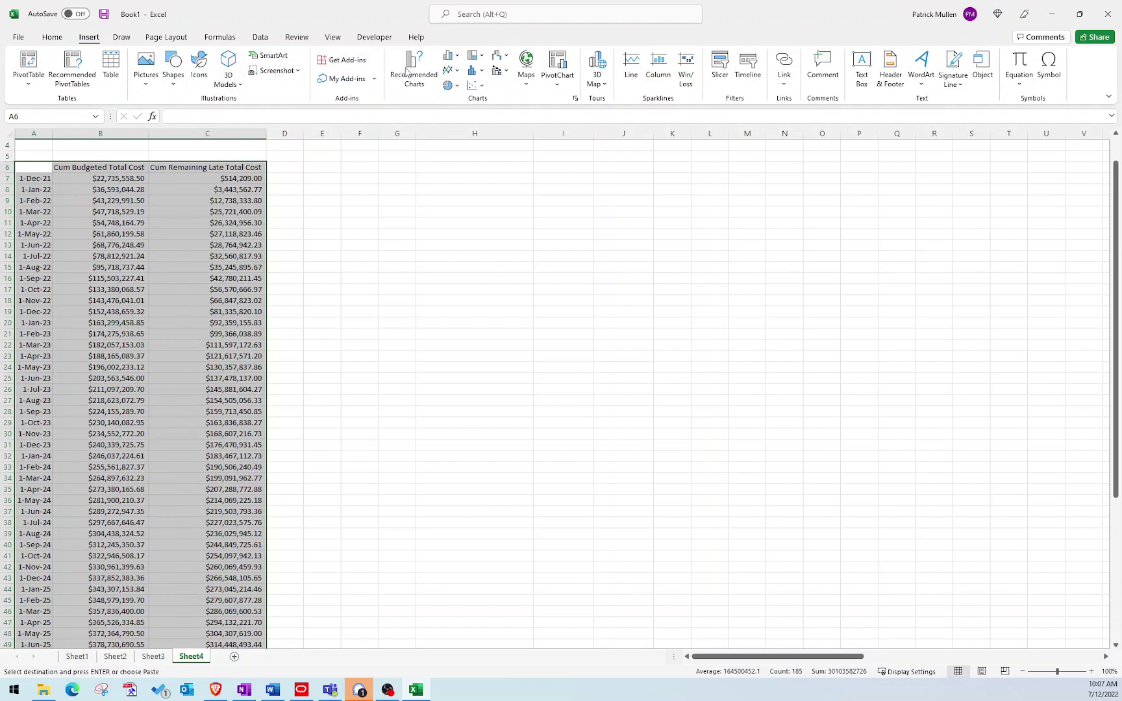
pyautogui.click(458, 77)
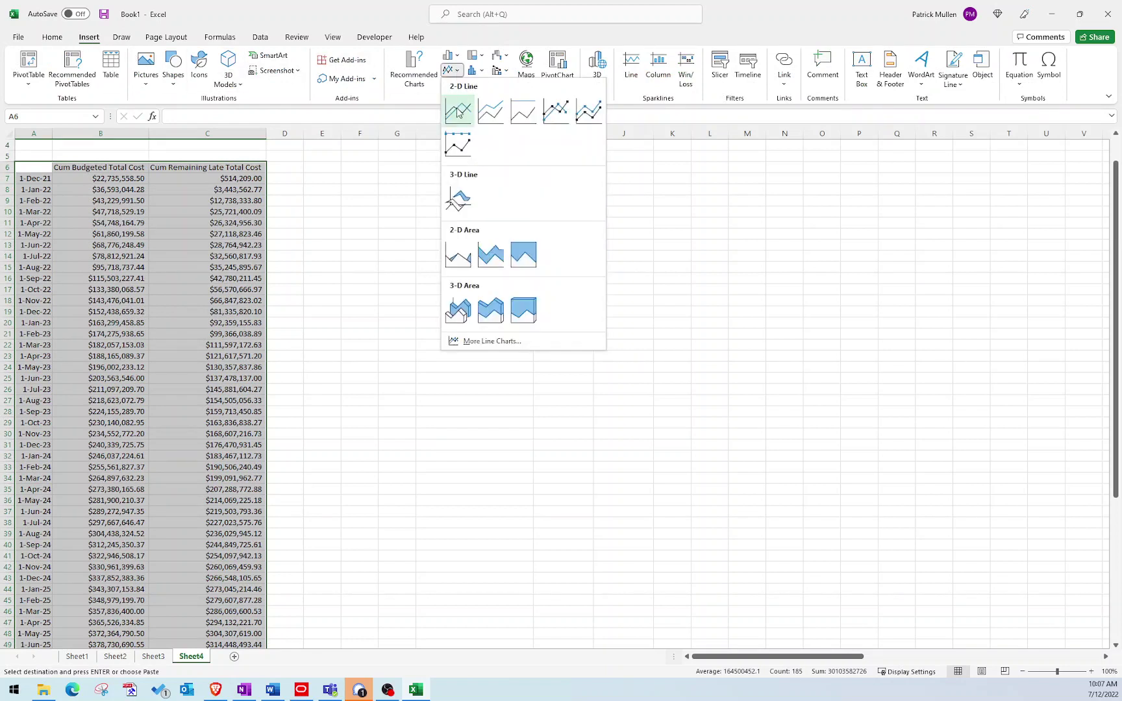
pyautogui.click(458, 112)
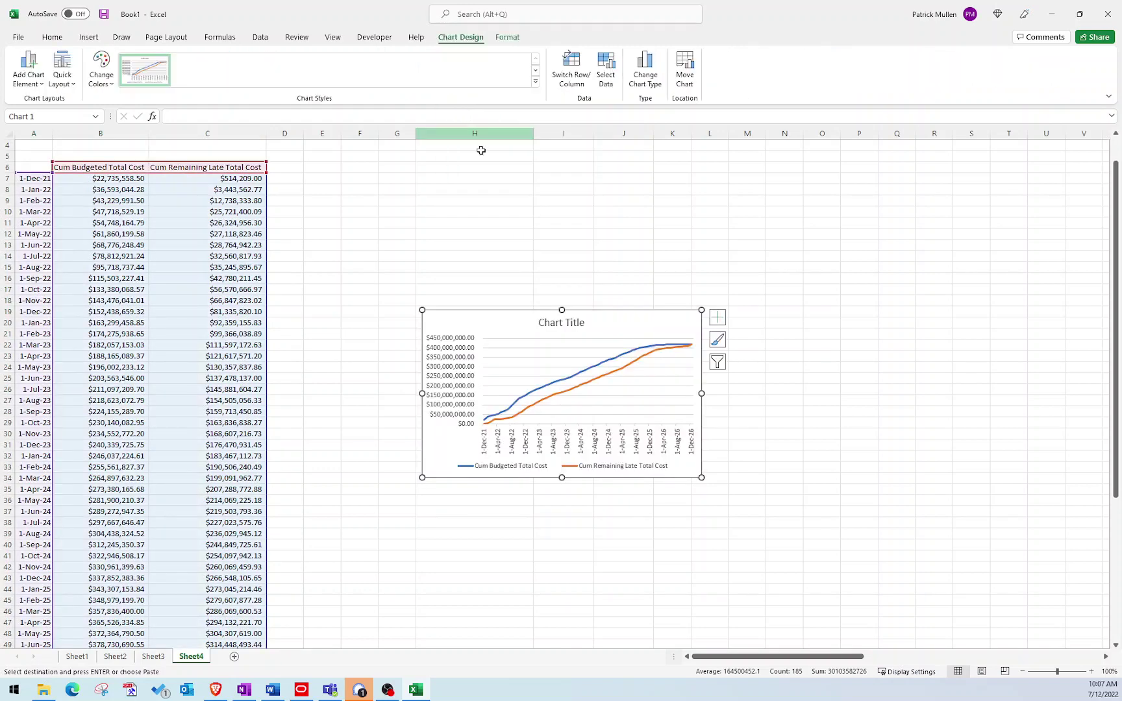
# Step: Enlarge the line chart to fill the space beside the data
pyautogui.moveTo(422, 310); pyautogui.dragTo(303, 168)
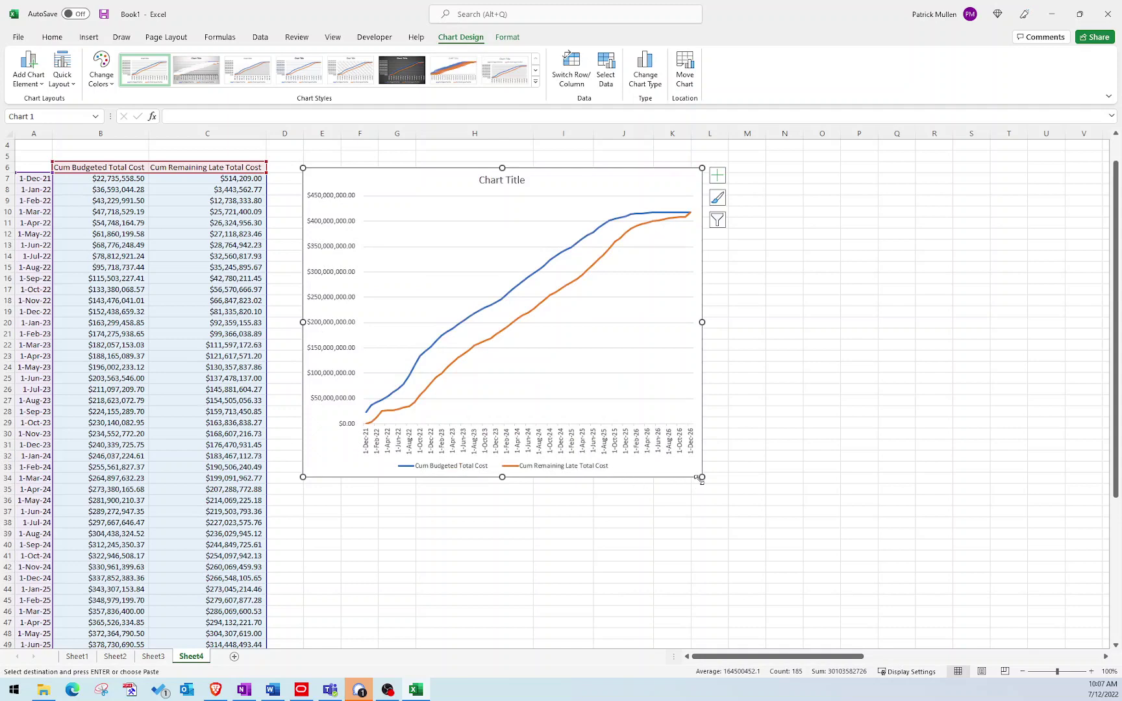
pyautogui.moveTo(702, 477); pyautogui.dragTo(948, 576)
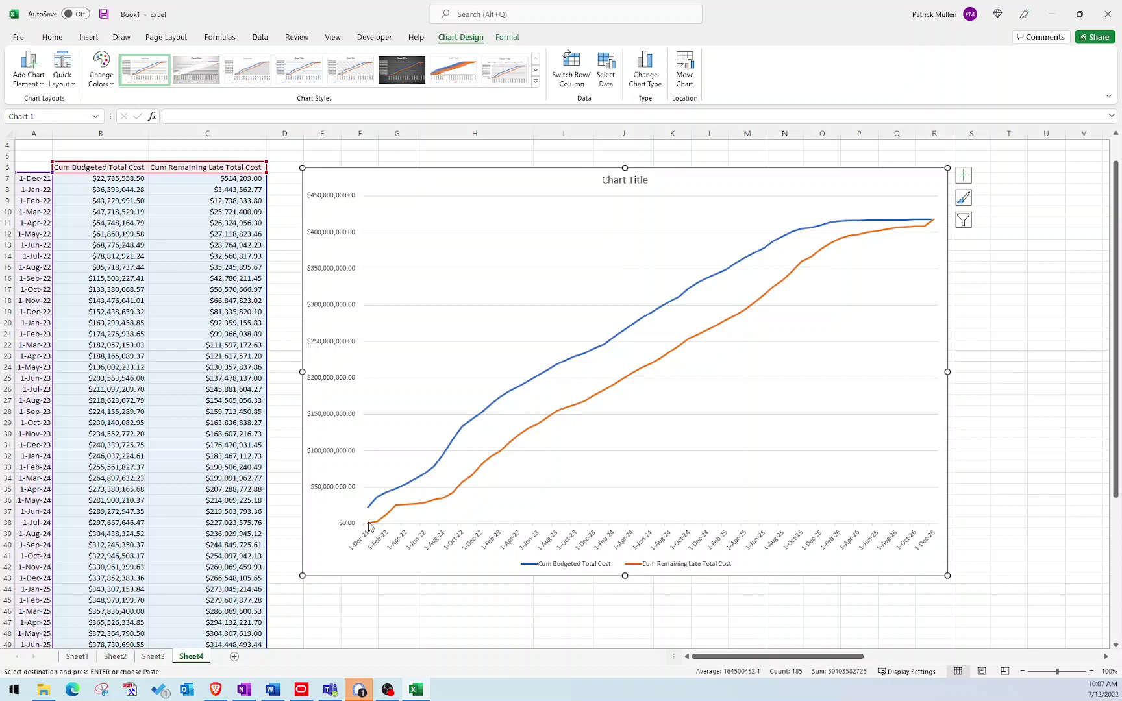
pyautogui.moveTo(369, 524)
# Step: Insert a new row 7 holding Baseline, 0 and 0 above the first date
pyautogui.click(277, 260)
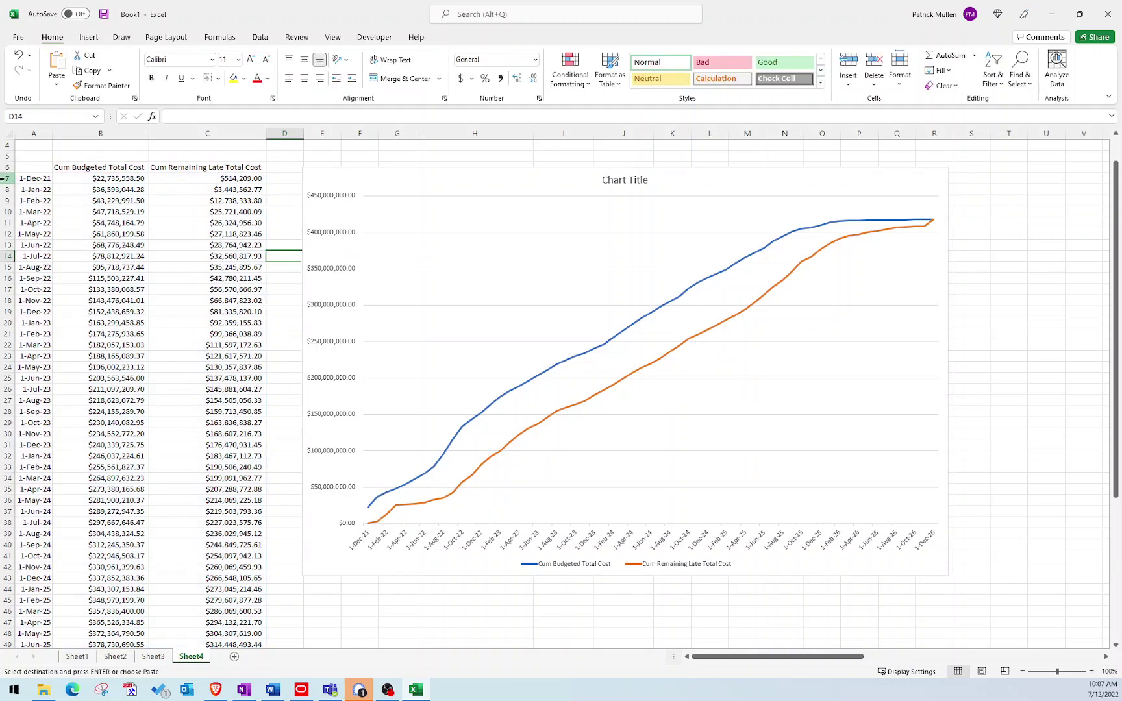
pyautogui.click(5, 179)
pyautogui.rightClick(6, 180)
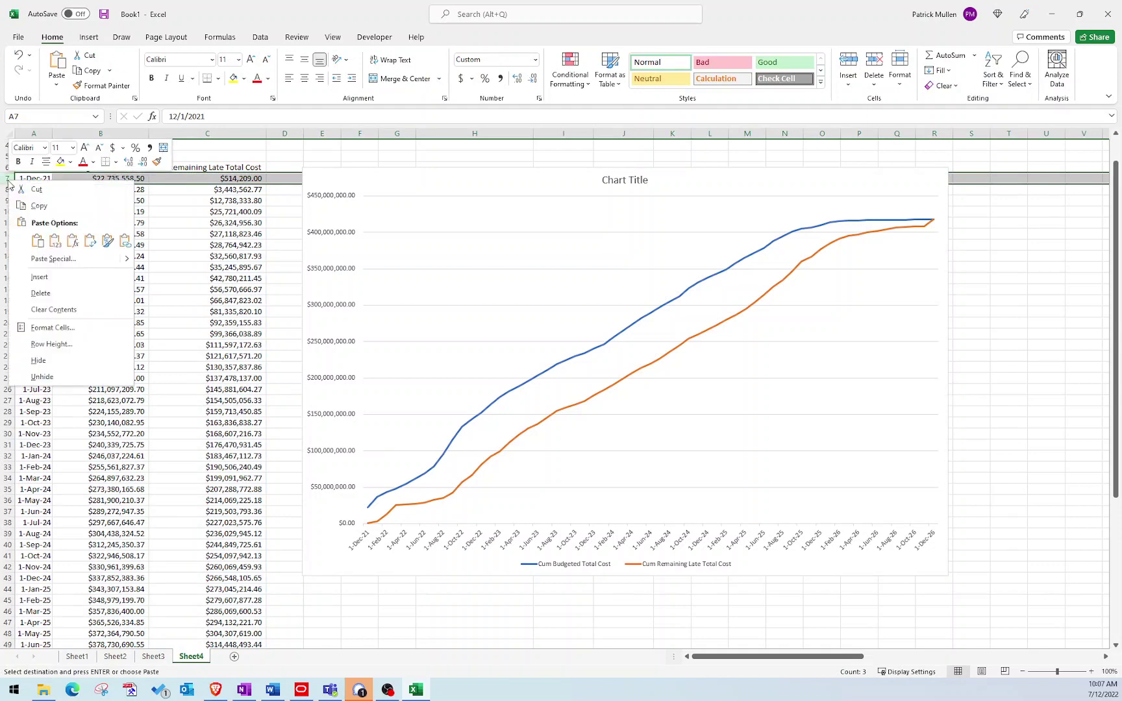
pyautogui.click(55, 279)
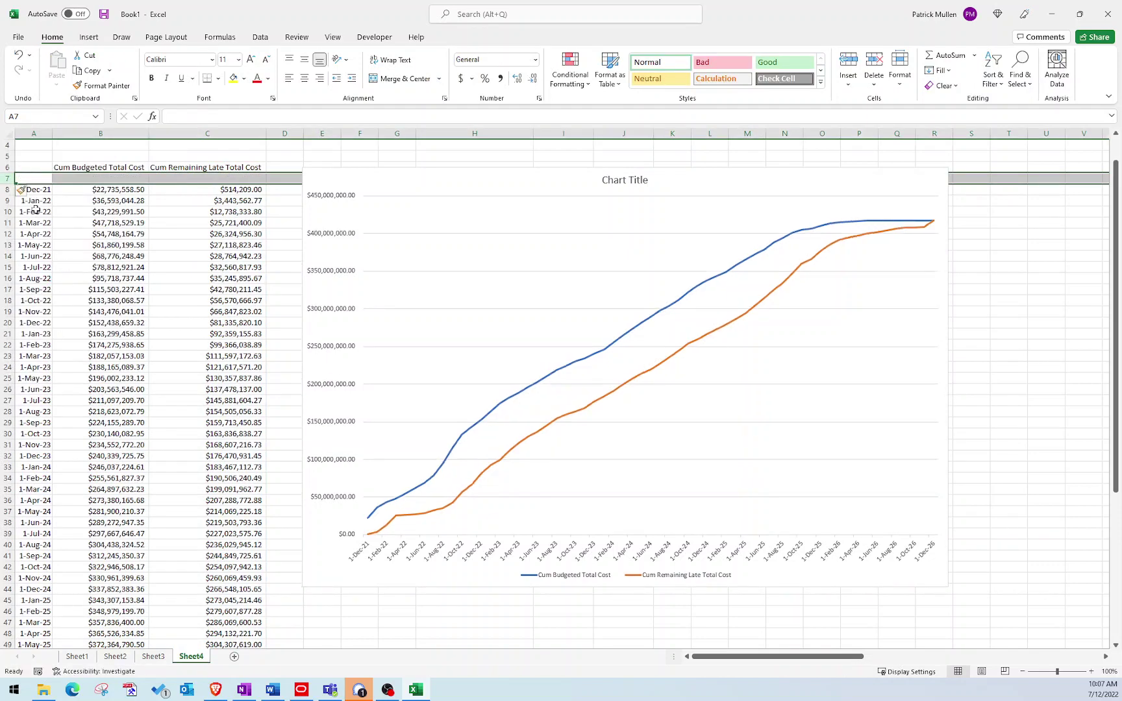
pyautogui.click(31, 178)
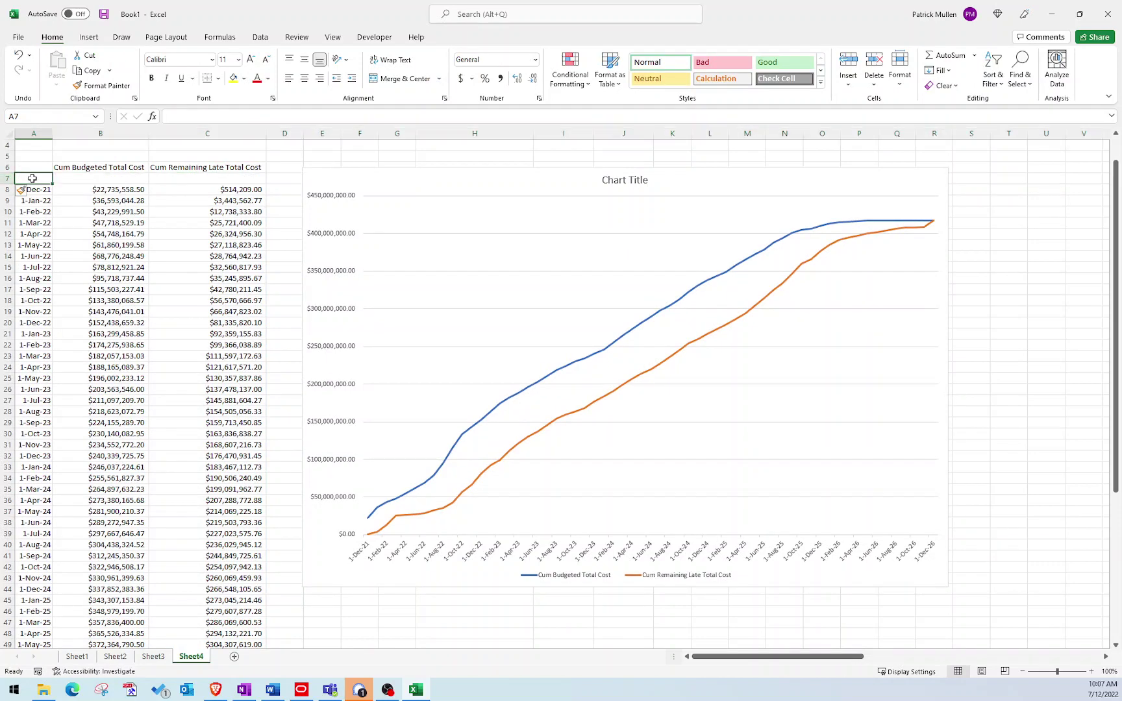
pyautogui.write('Baseline')
pyautogui.press('Tab')
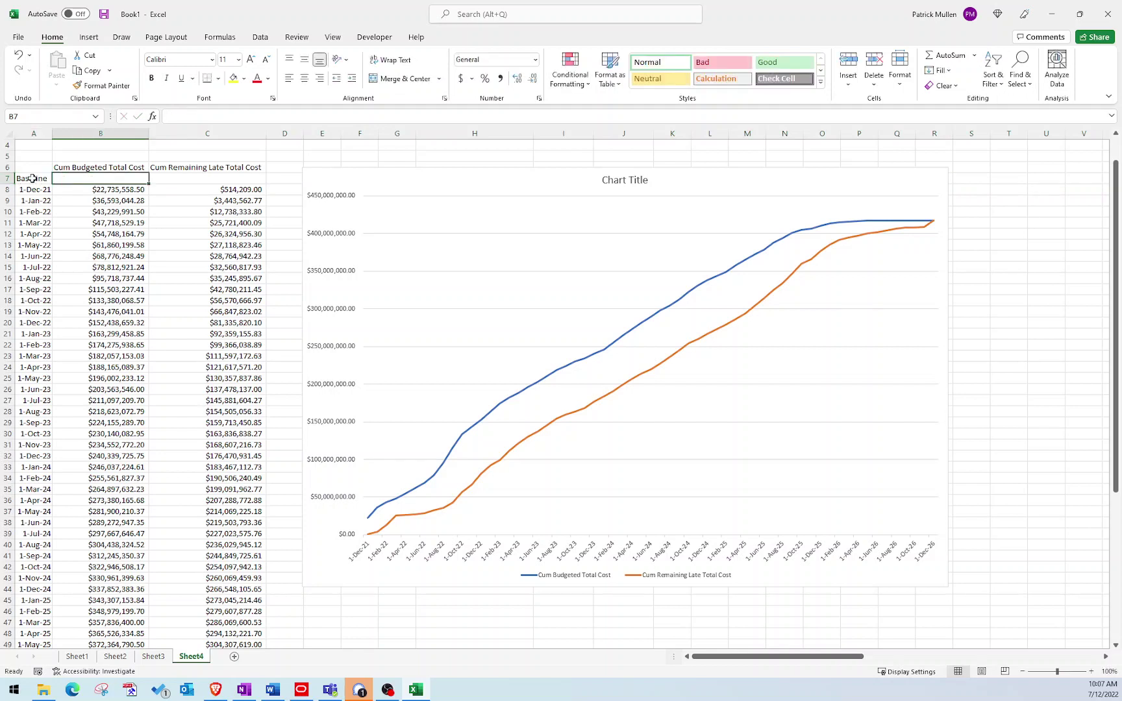
pyautogui.write('0')
pyautogui.press('Tab')
pyautogui.write('0')
pyautogui.press('Return')
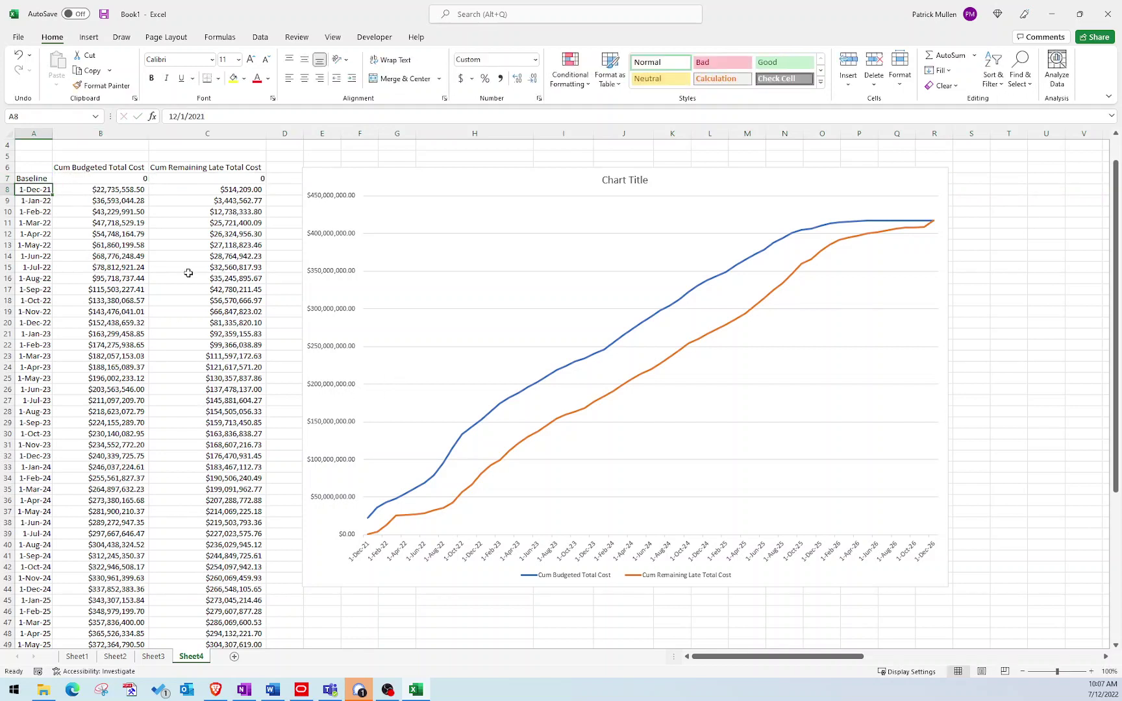
# Step: Extend the chart's source range up to include the Baseline row
pyautogui.click(456, 362)
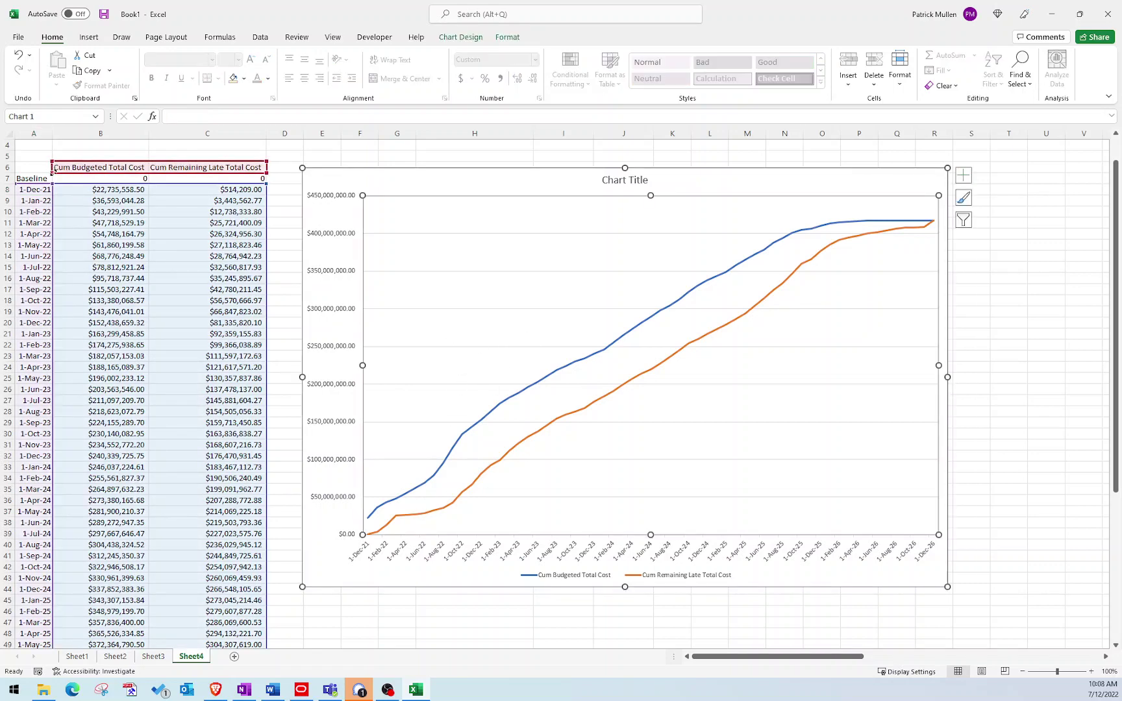
pyautogui.moveTo(55, 187); pyautogui.dragTo(52, 175)
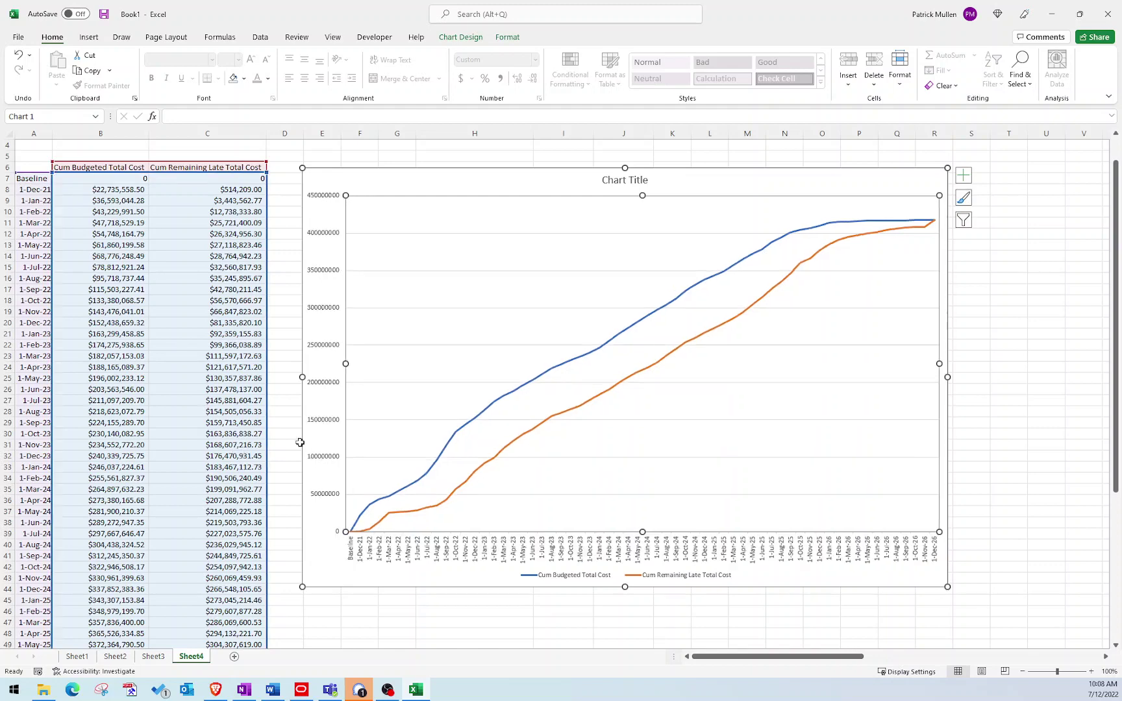
pyautogui.click(316, 200)
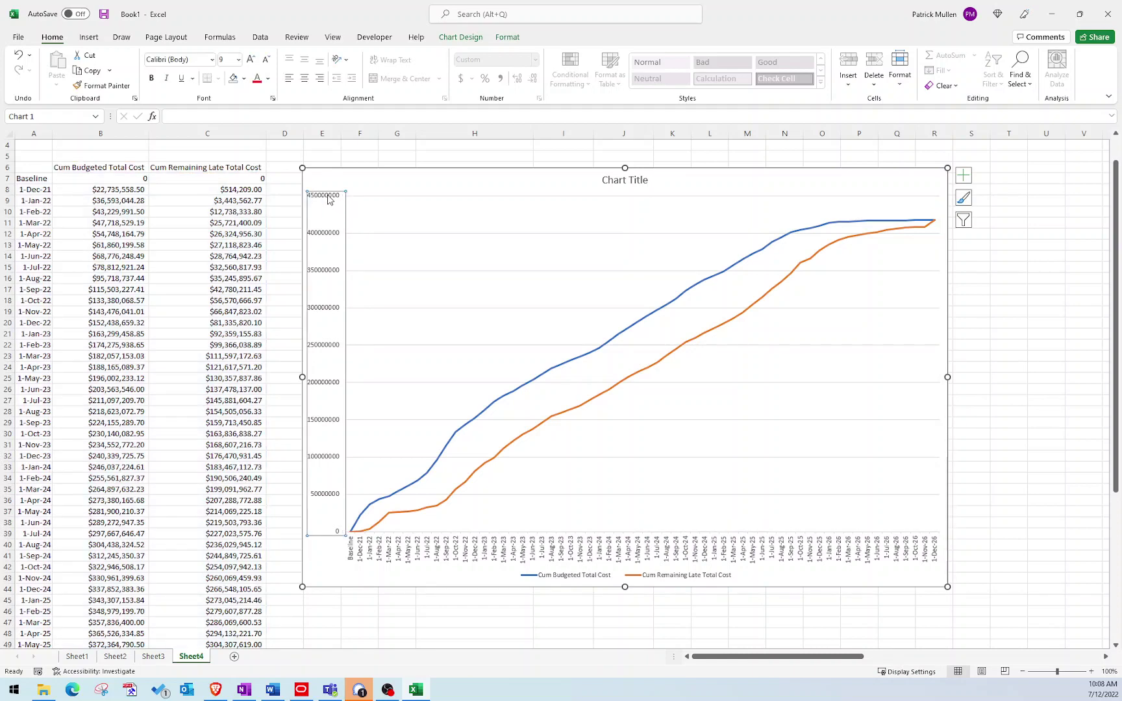
# Step: Format the chart's vertical axis numbers as Currency, showing $0.00 to $450,000,000.00
pyautogui.rightClick(328, 200)
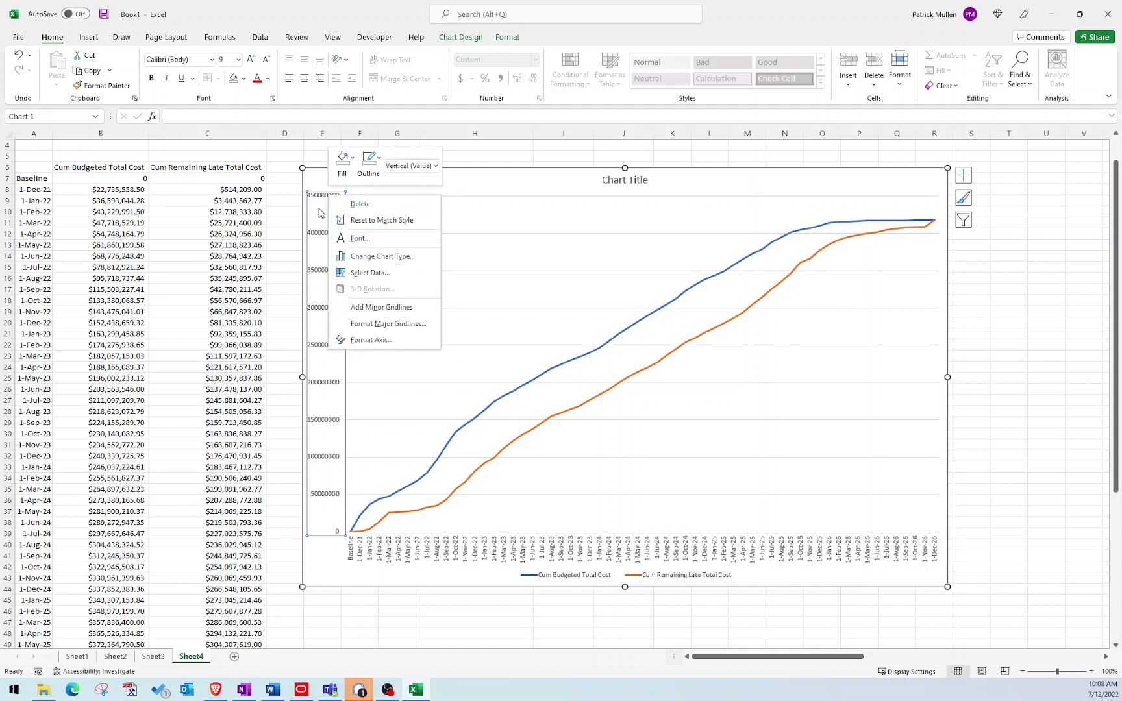
pyautogui.click(372, 347)
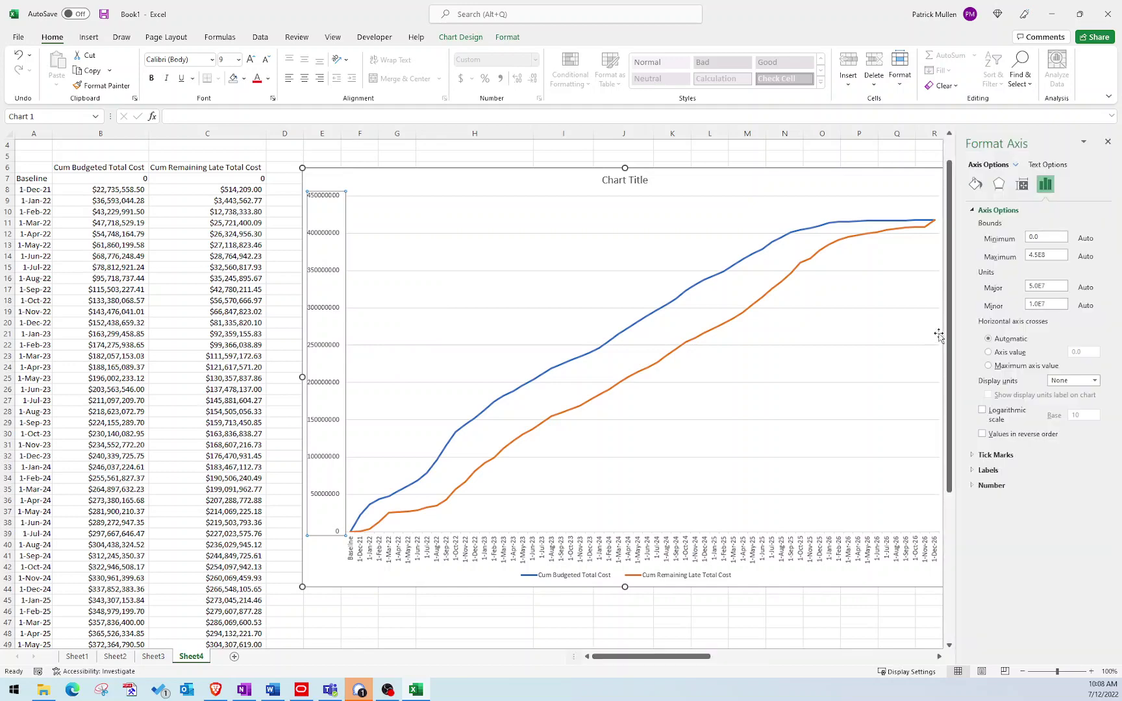
pyautogui.click(993, 485)
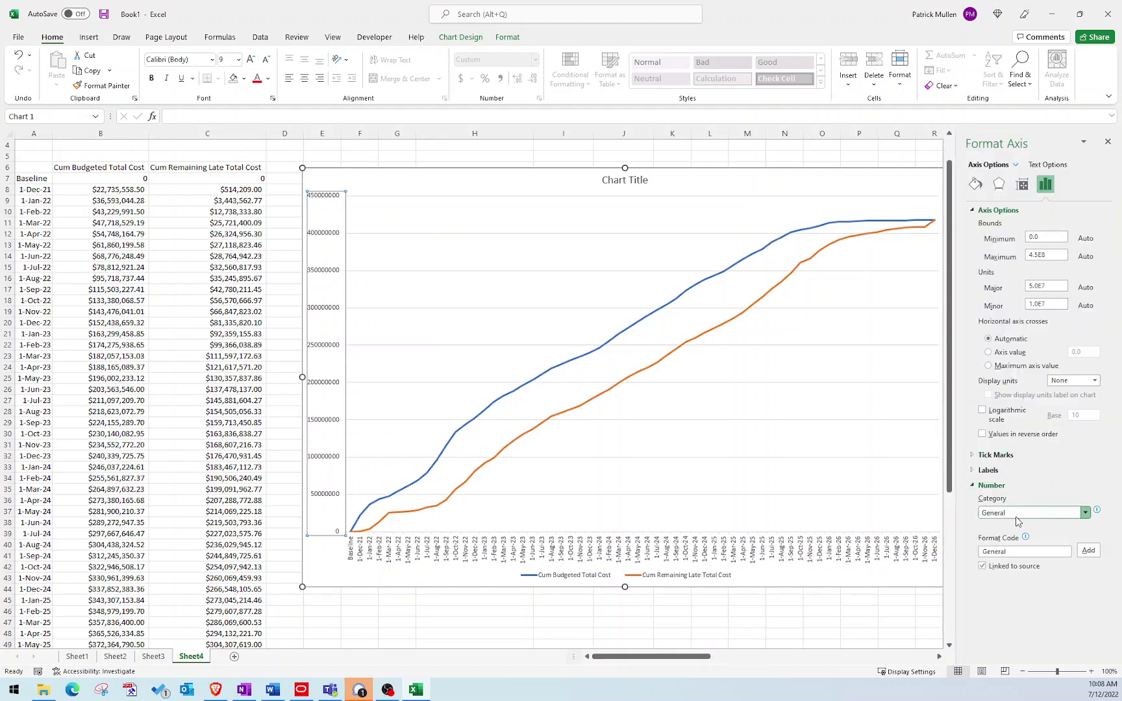
pyautogui.click(1016, 513)
pyautogui.click(1013, 547)
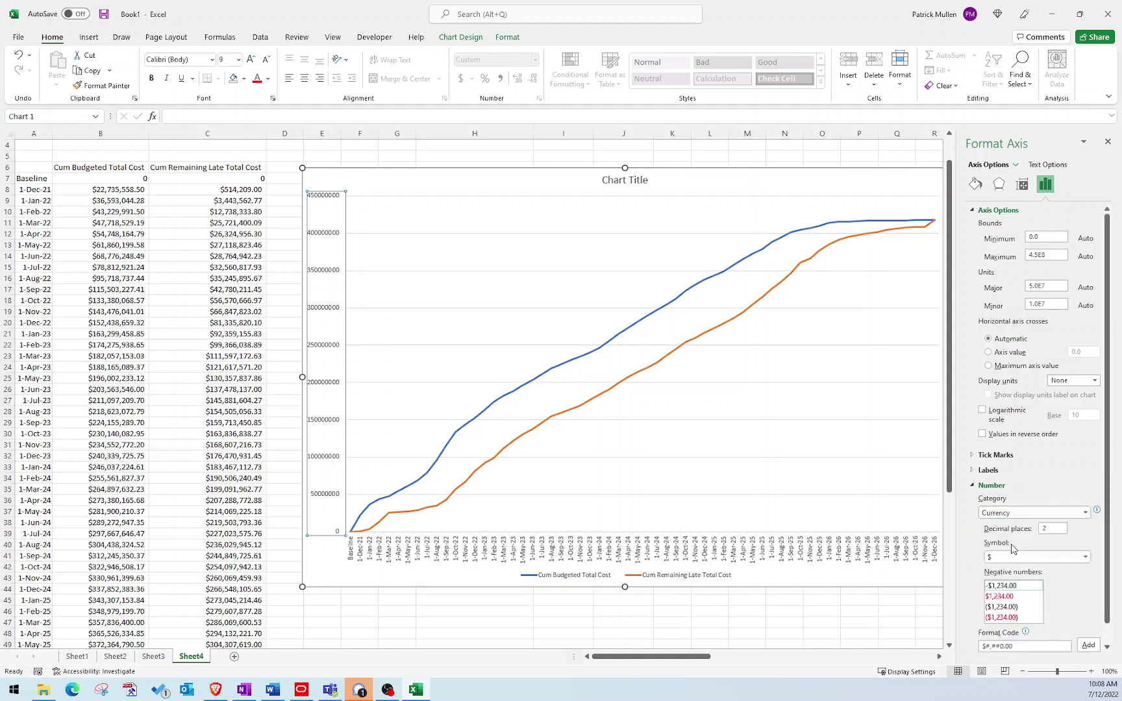
pyautogui.click(1107, 142)
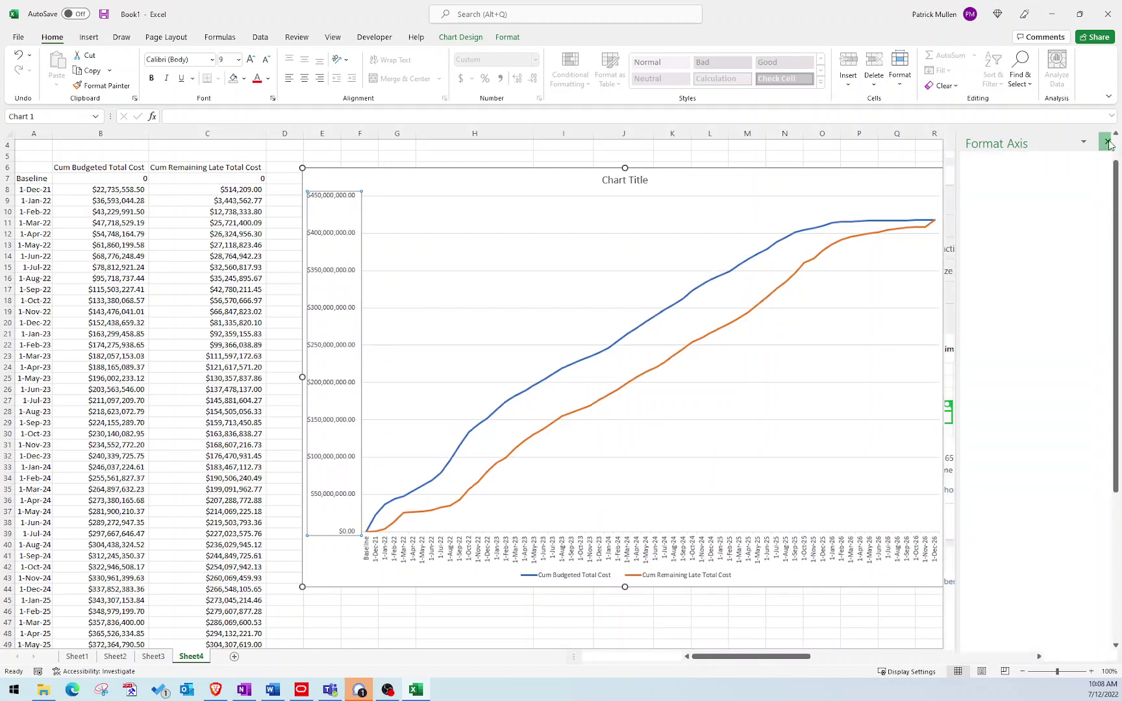
# Step: Apply chart Style 8 to the S-curve chart and compare it with the Sheet3 chart
pyautogui.click(633, 180)
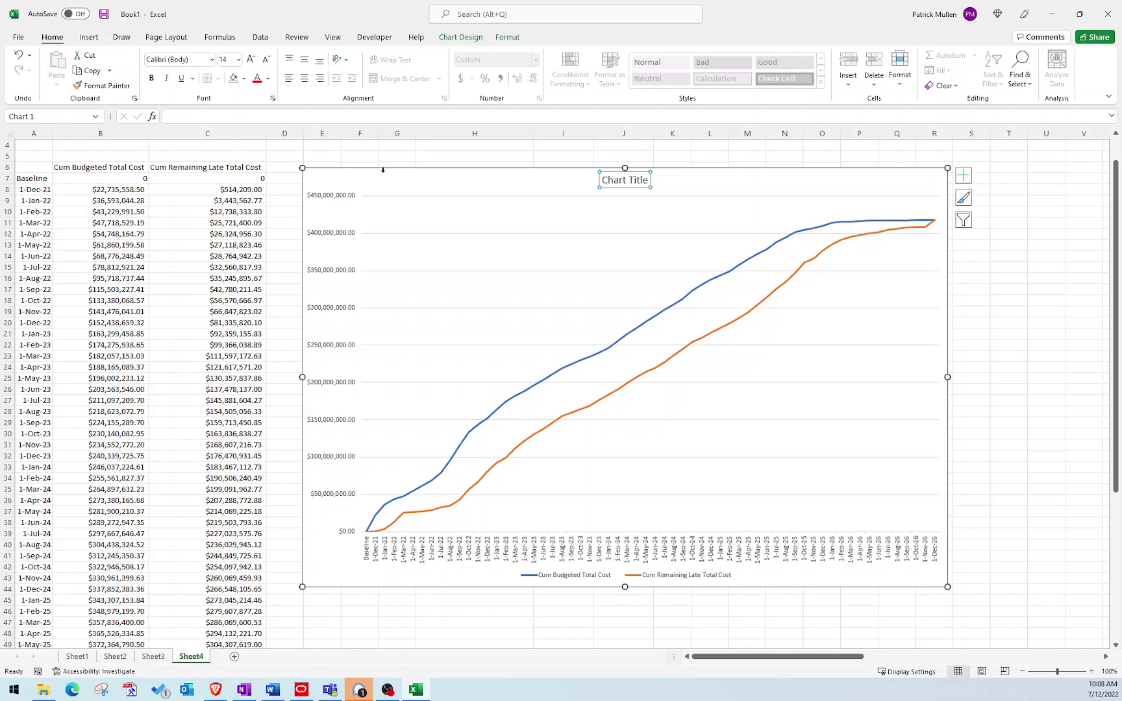
pyautogui.click(459, 38)
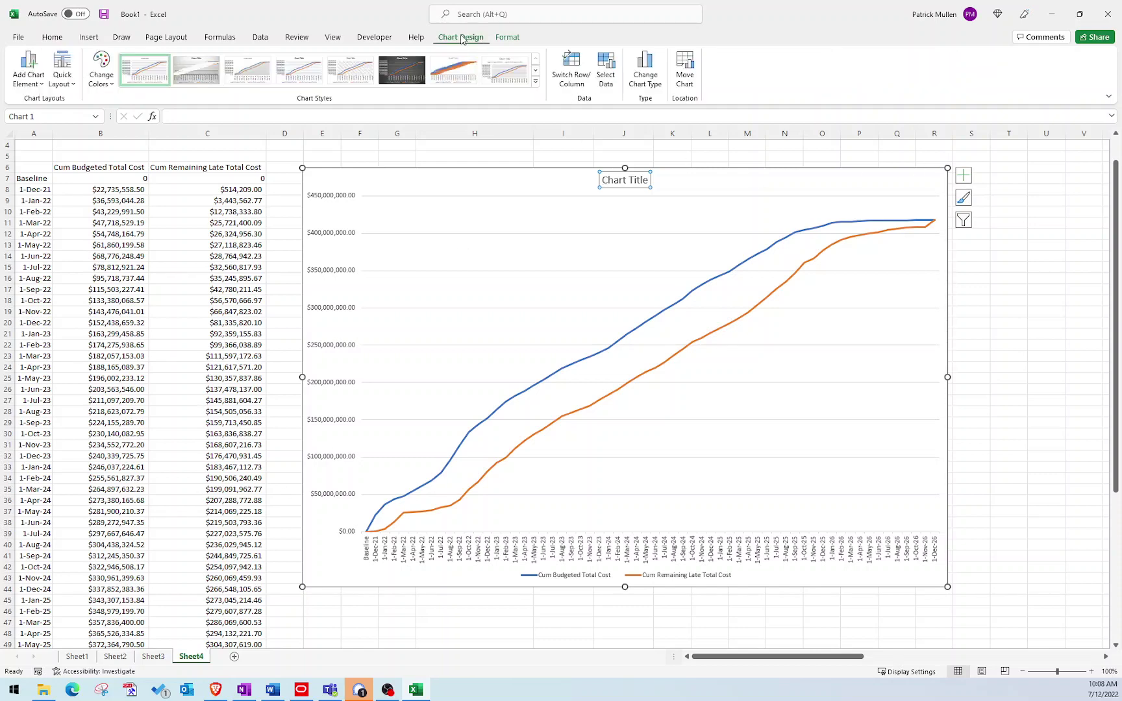
pyautogui.click(506, 74)
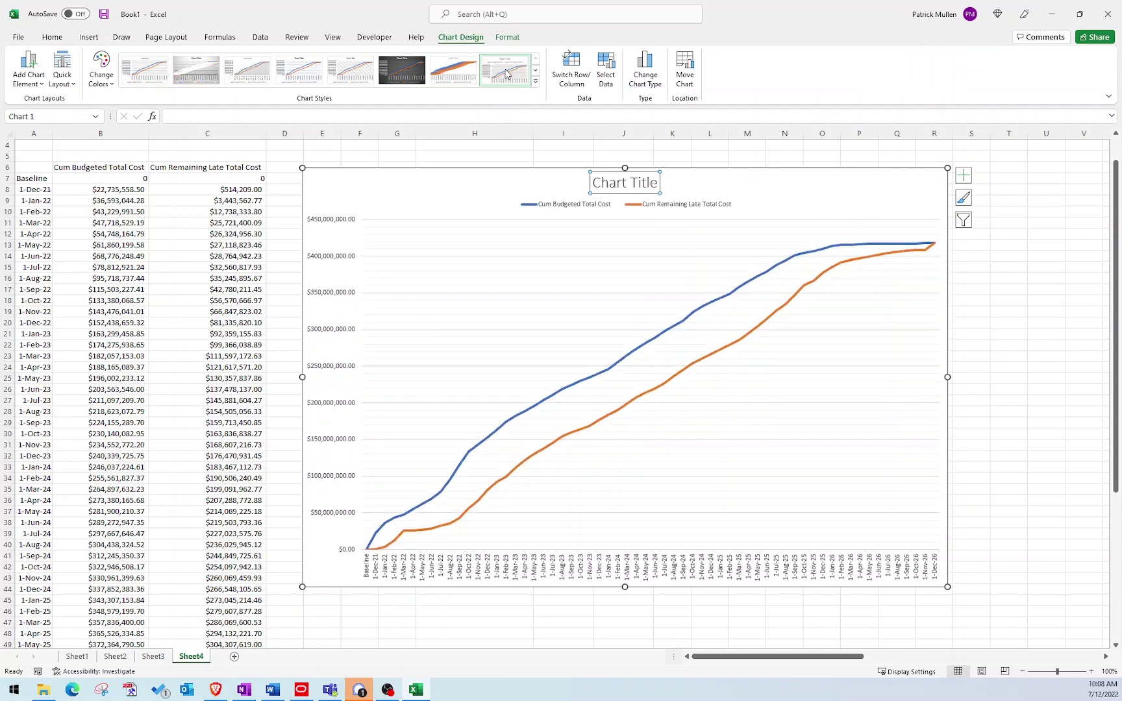
pyautogui.click(157, 662)
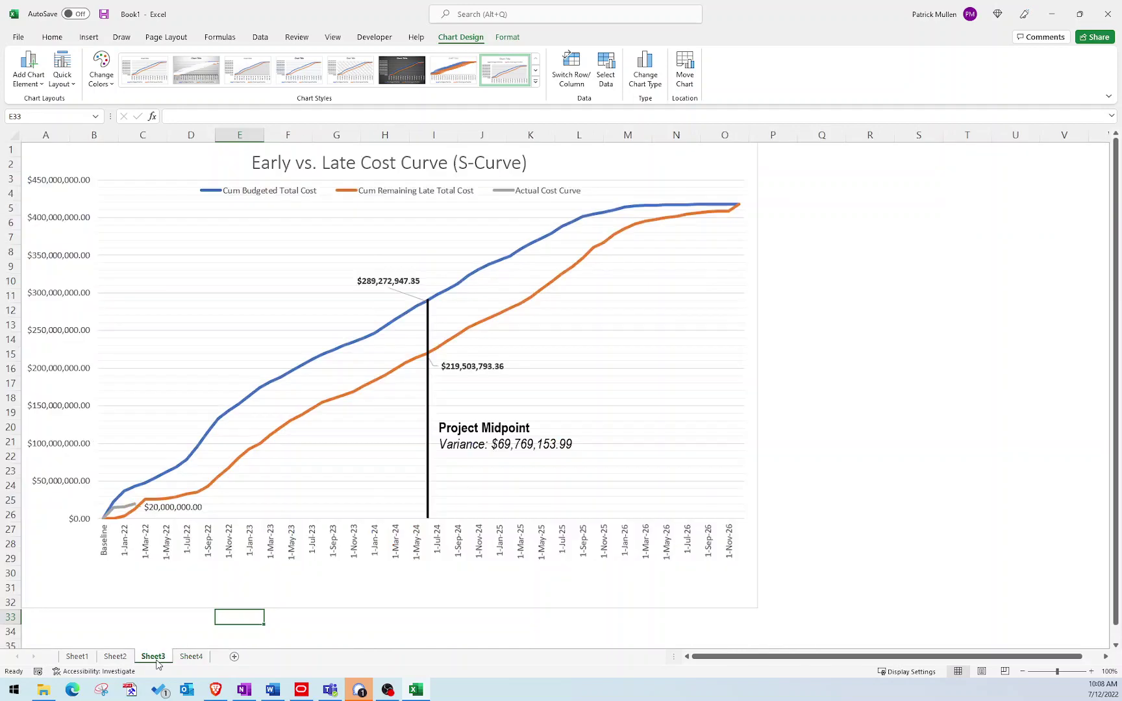
pyautogui.click(192, 656)
# Step: Replace the placeholder chart title with 'Early & Late Cost Curve (S-Curve)'
pyautogui.click(601, 180)
pyautogui.moveTo(592, 179); pyautogui.dragTo(658, 187)
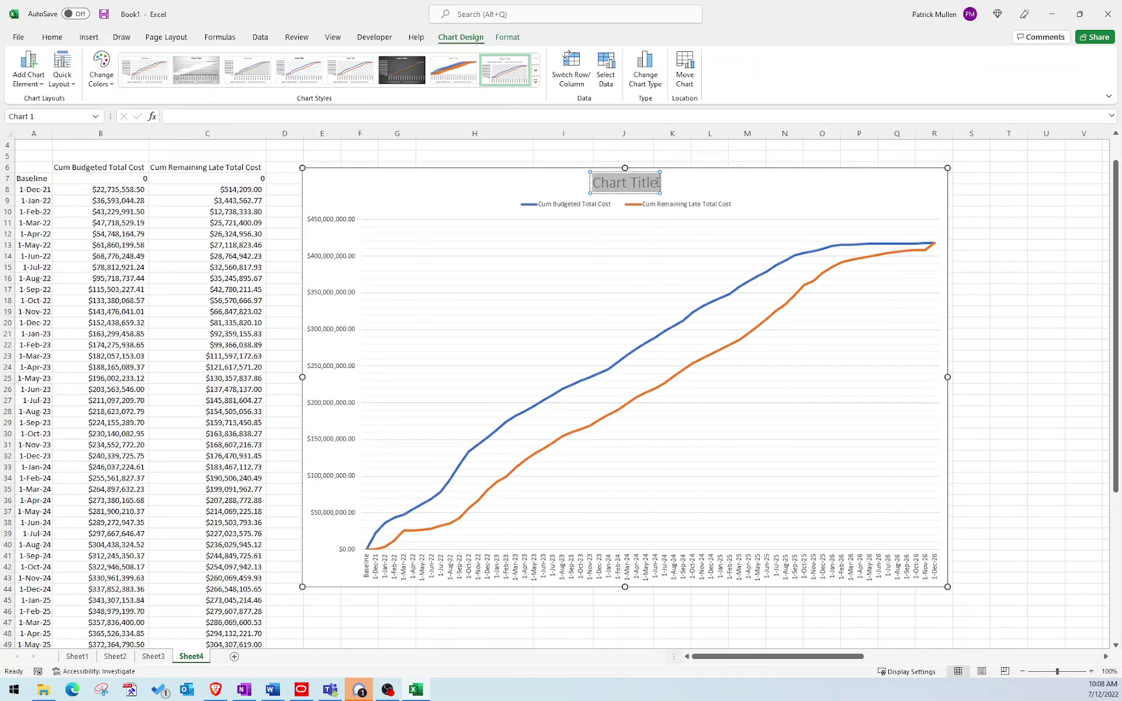
pyautogui.write('Ear')
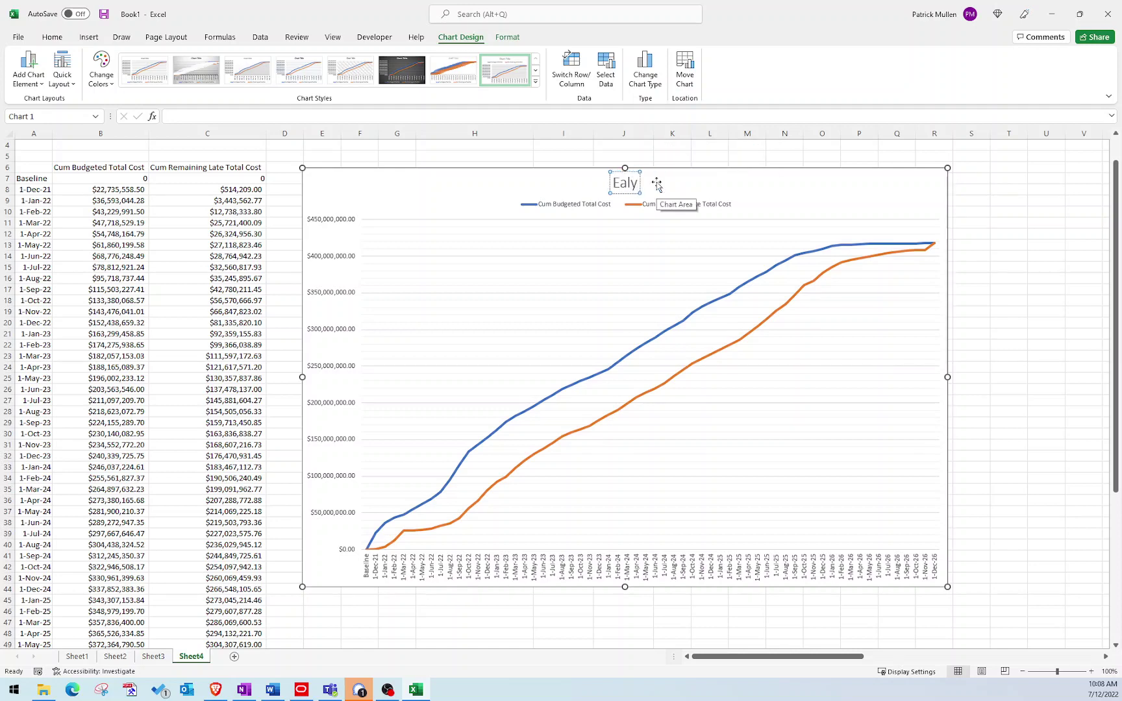
pyautogui.write('ly an')
pyautogui.press('BackSpace')
pyautogui.press('BackSpace')
pyautogui.press('BackSpace')
pyautogui.write('& Late Co')
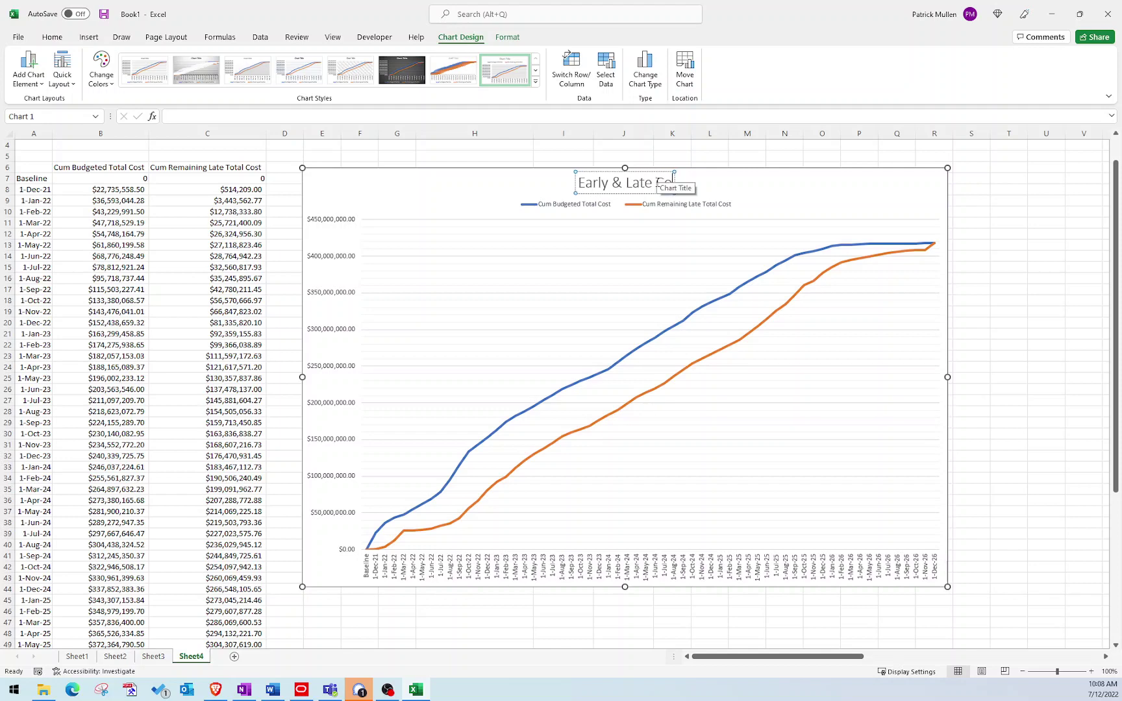
pyautogui.write('st Curve (S')
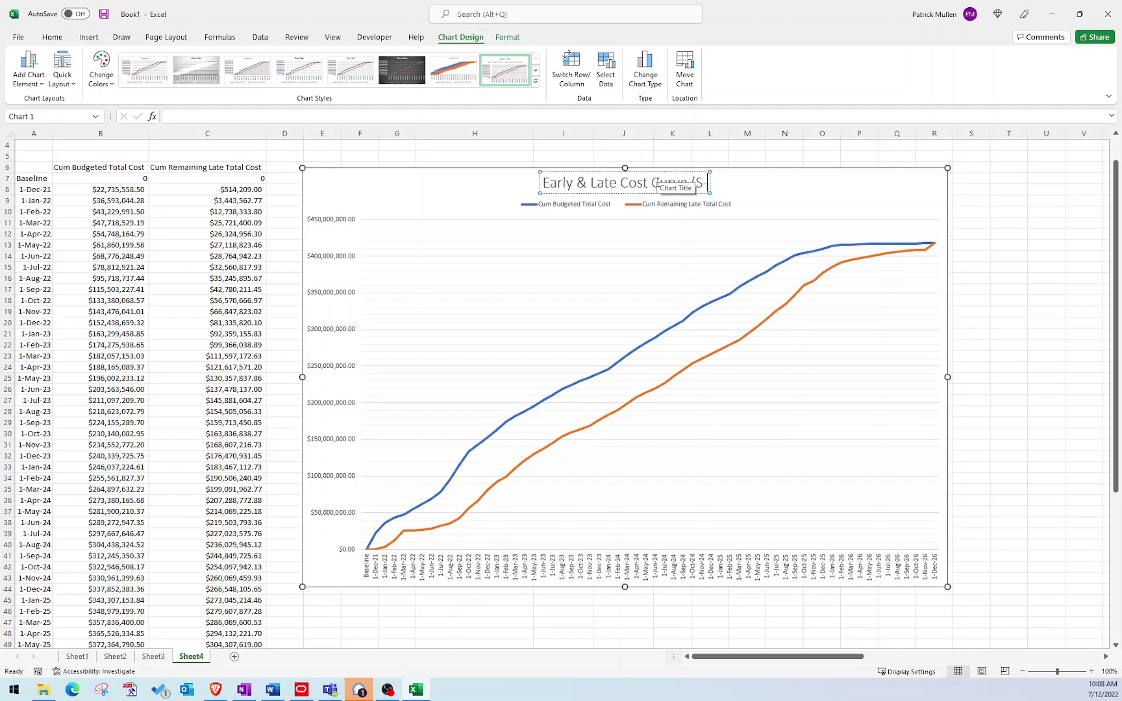
pyautogui.write('-Curve)')
pyautogui.press('Return')
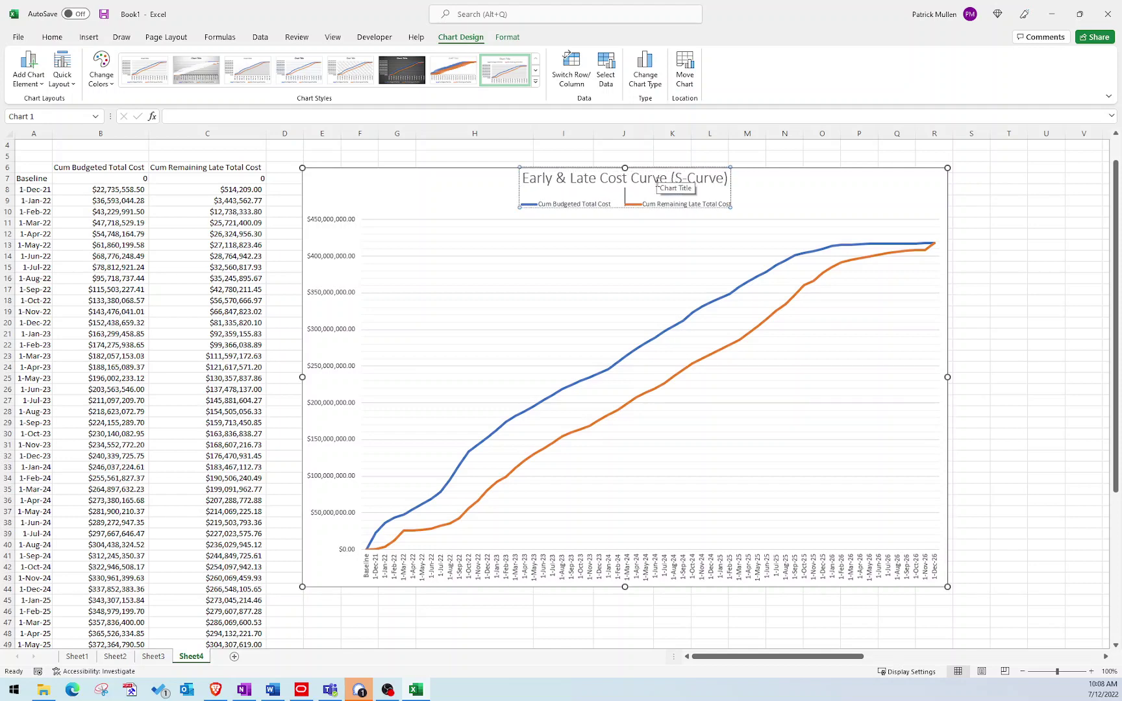
pyautogui.press('BackSpace')
pyautogui.click(1046, 290)
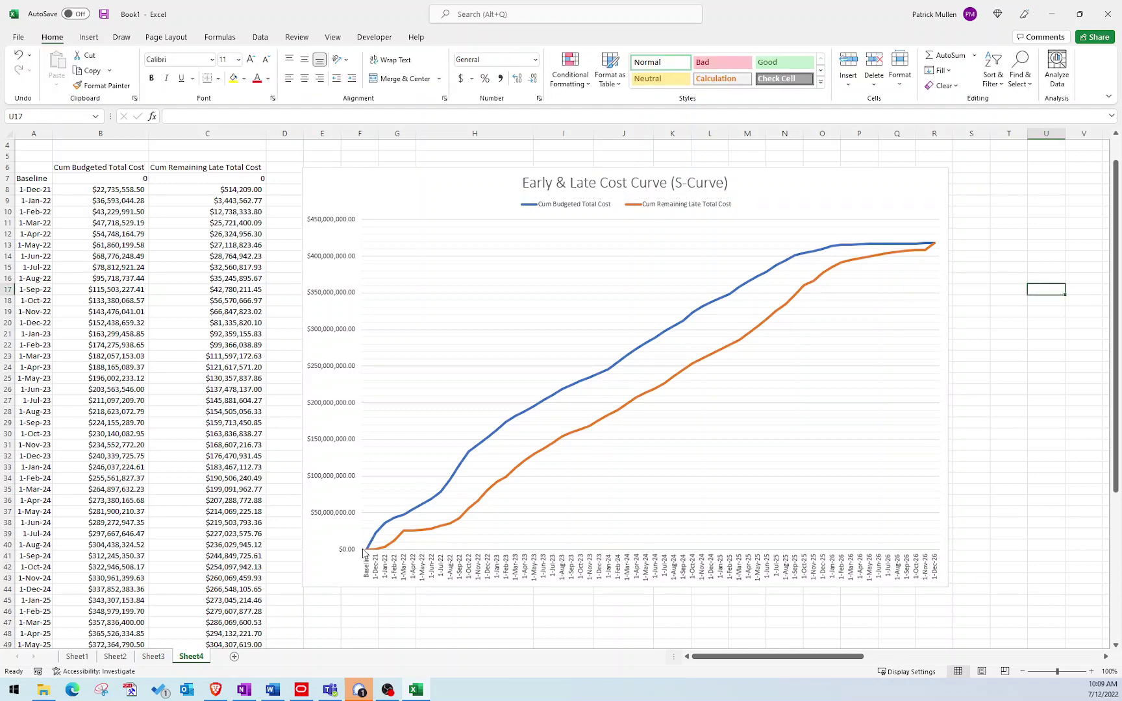
# Step: Move the chart right to free column D and begin typing 'Actual Cost Curve' in D6
pyautogui.click(399, 170)
pyautogui.moveTo(410, 169); pyautogui.dragTo(511, 160)
pyautogui.click(324, 171)
pyautogui.click(277, 168)
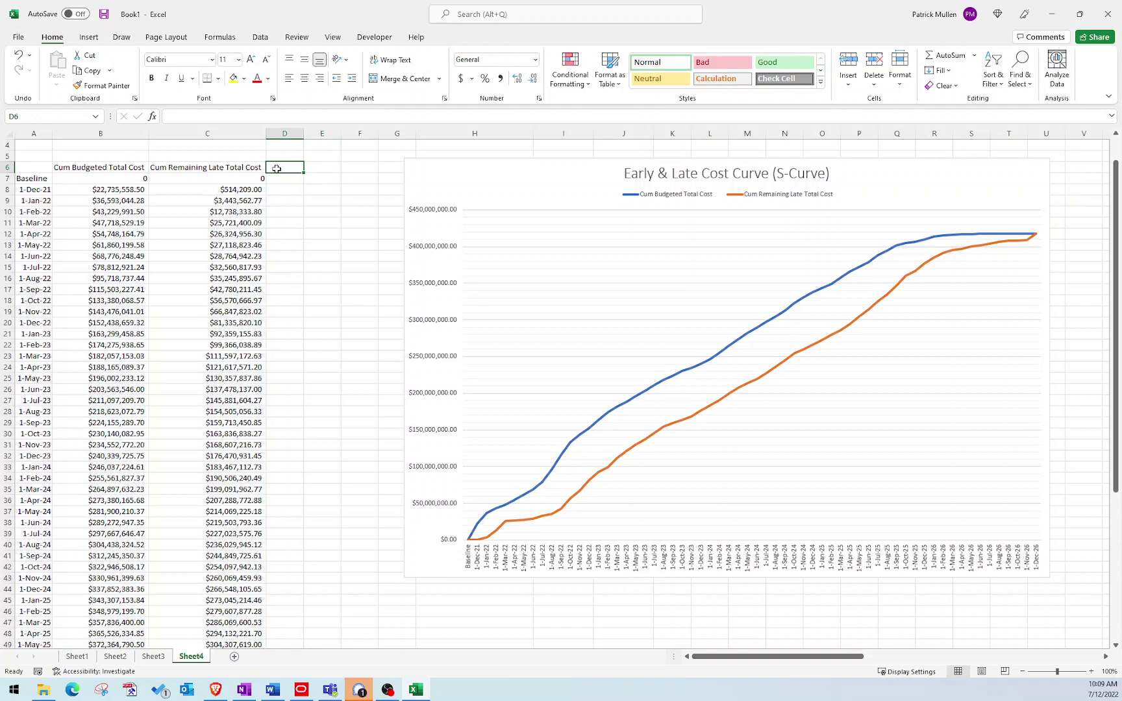
pyautogui.write('Actual Cost Curve')
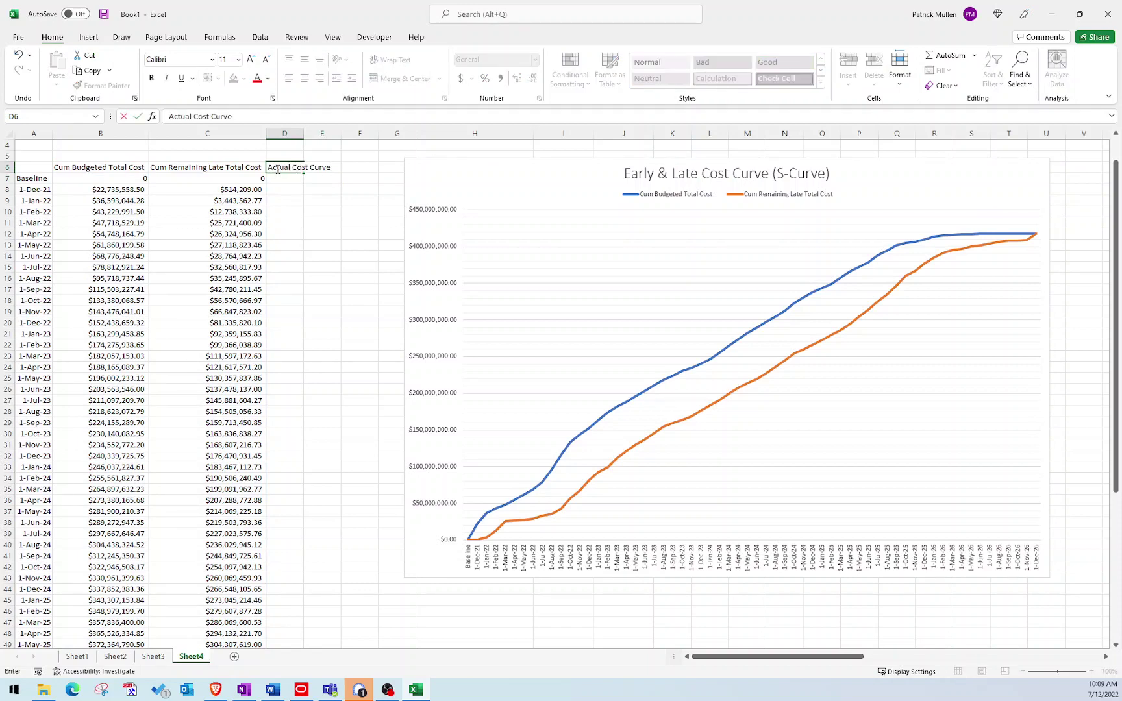
# Step: Start a new chart series in Select Data, named from the D6 heading
pyautogui.click(661, 280)
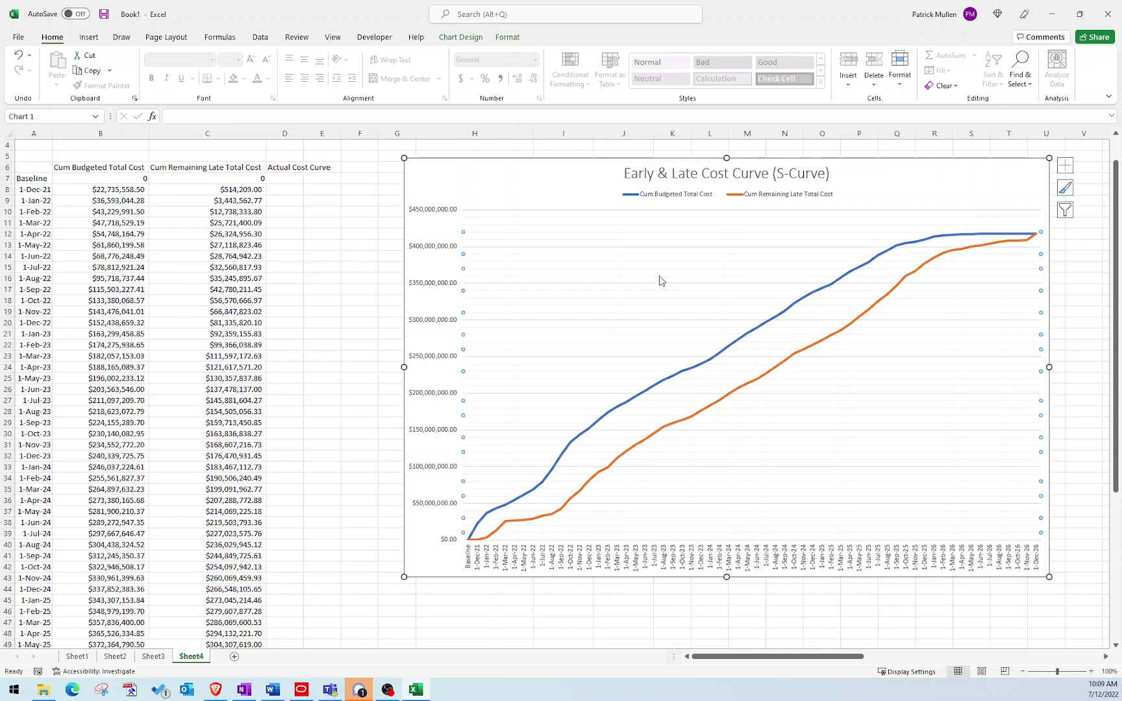
pyautogui.rightClick(600, 309)
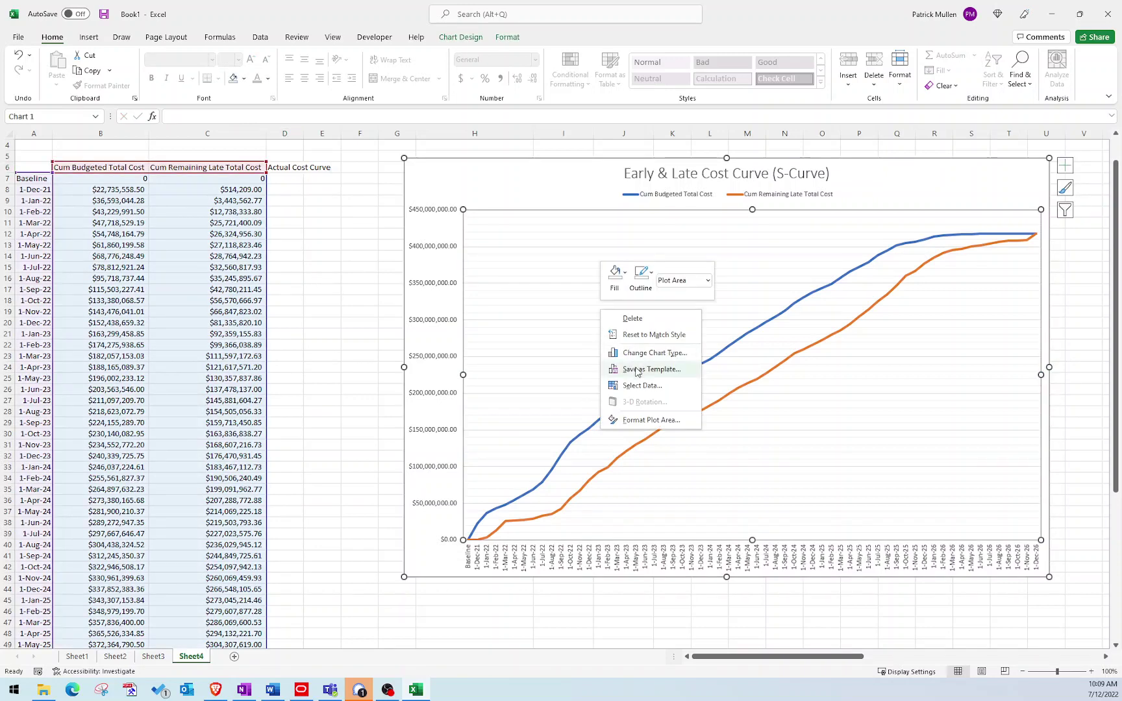
pyautogui.click(643, 385)
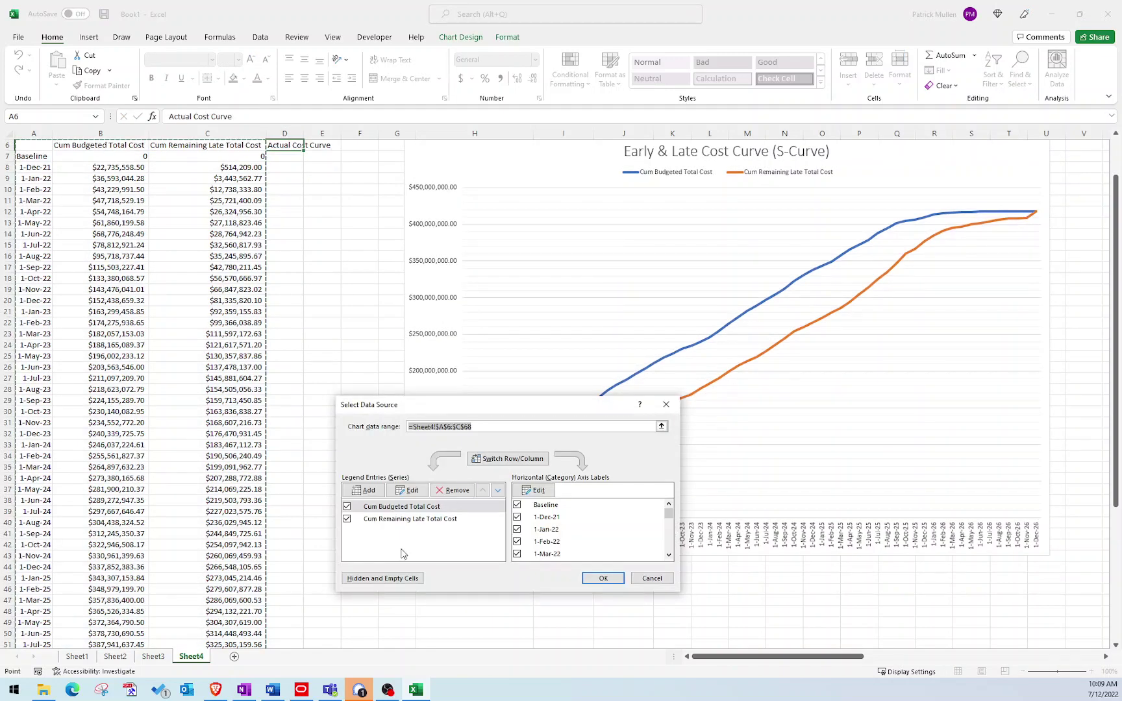
pyautogui.click(365, 490)
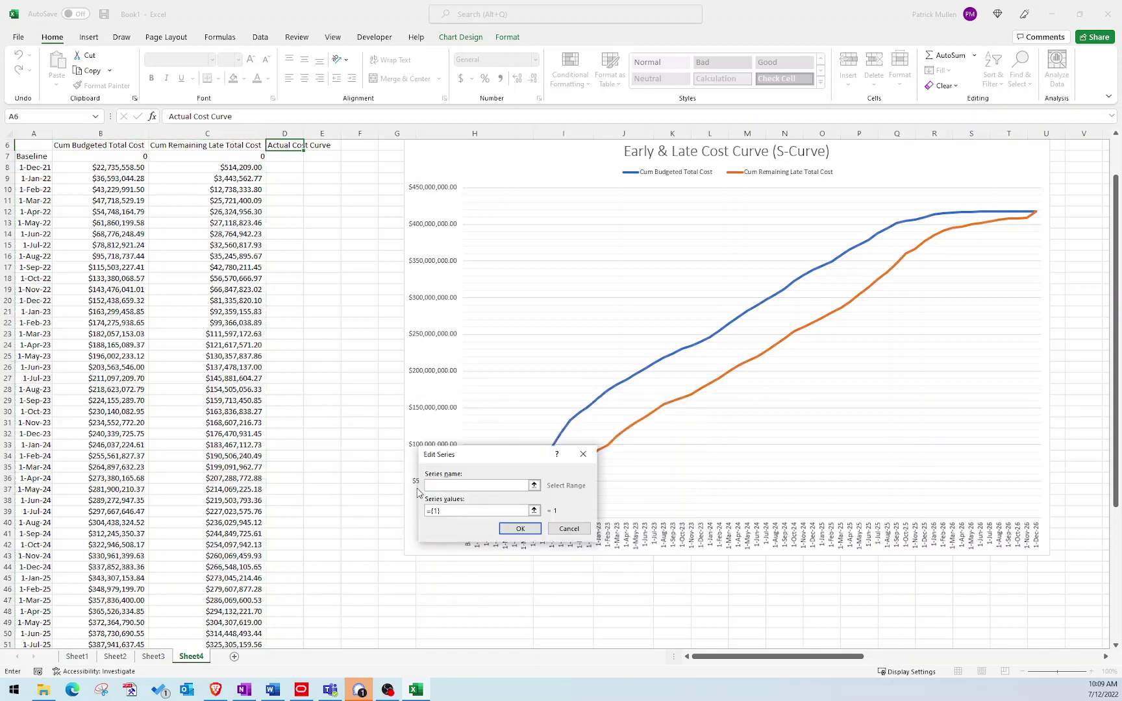
pyautogui.click(288, 145)
# Step: Set the series values to column D from D7 down (D7:D68) and confirm
pyautogui.click(448, 511)
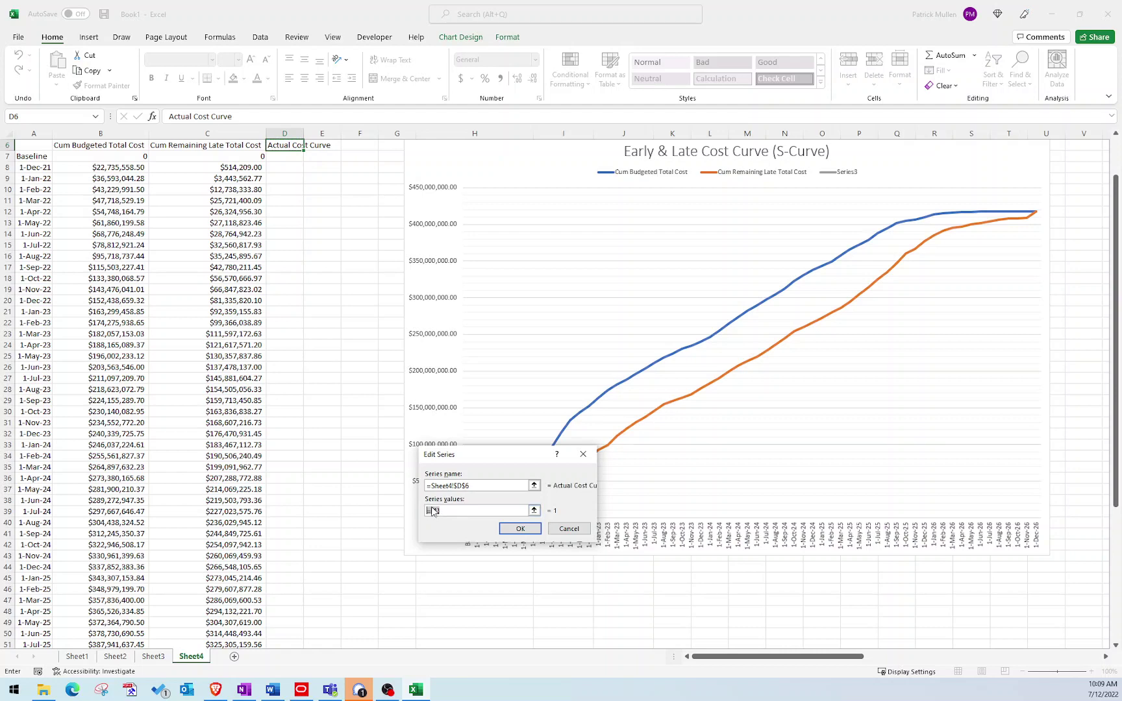
pyautogui.click(534, 511)
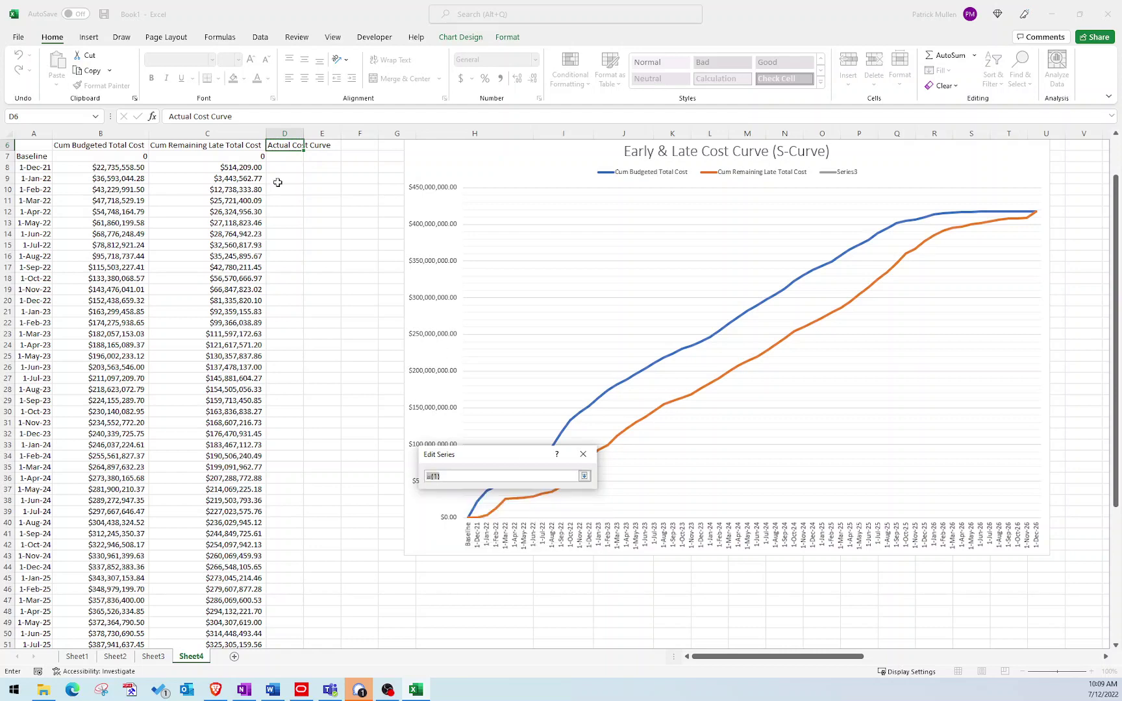
pyautogui.click(285, 157)
pyautogui.moveTo(285, 158); pyautogui.dragTo(286, 291)
pyautogui.moveTo(520, 476); pyautogui.dragTo(425, 476)
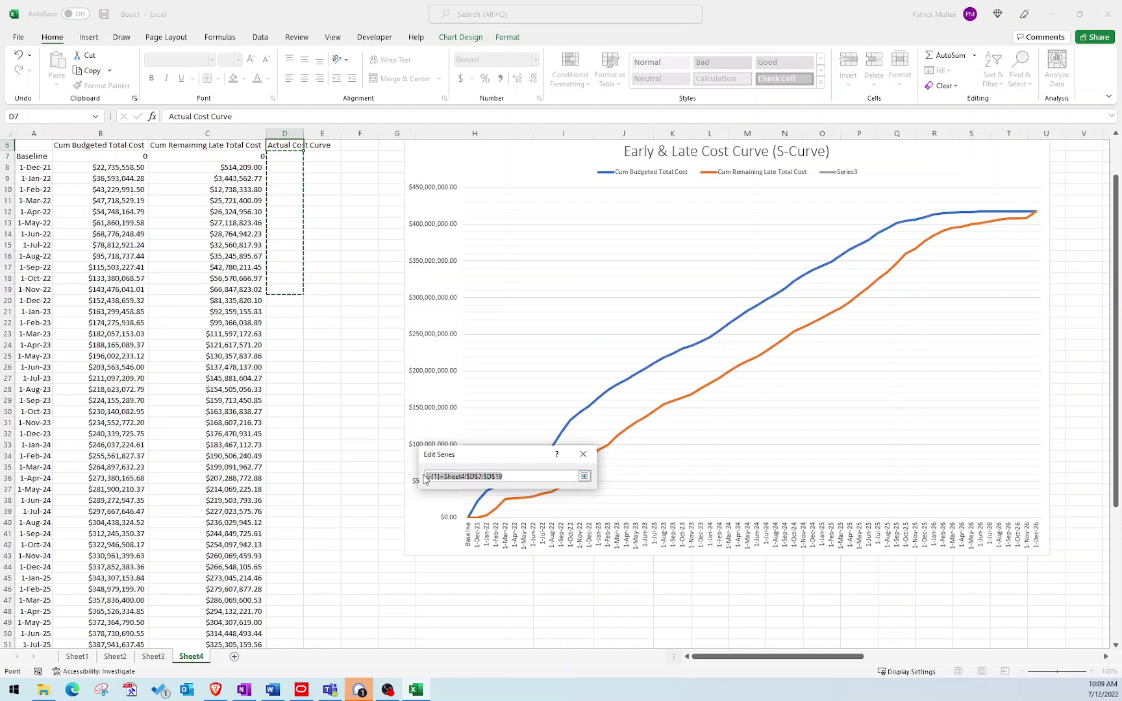
pyautogui.press('BackSpace')
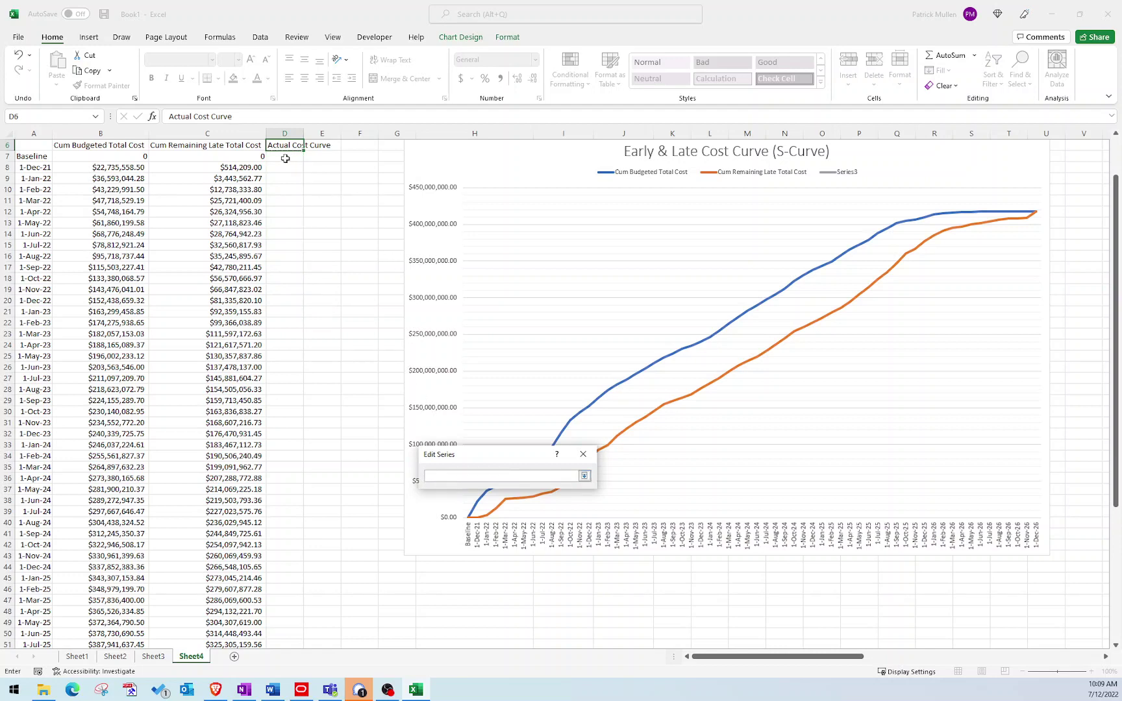
pyautogui.moveTo(284, 158); pyautogui.dragTo(292, 624)
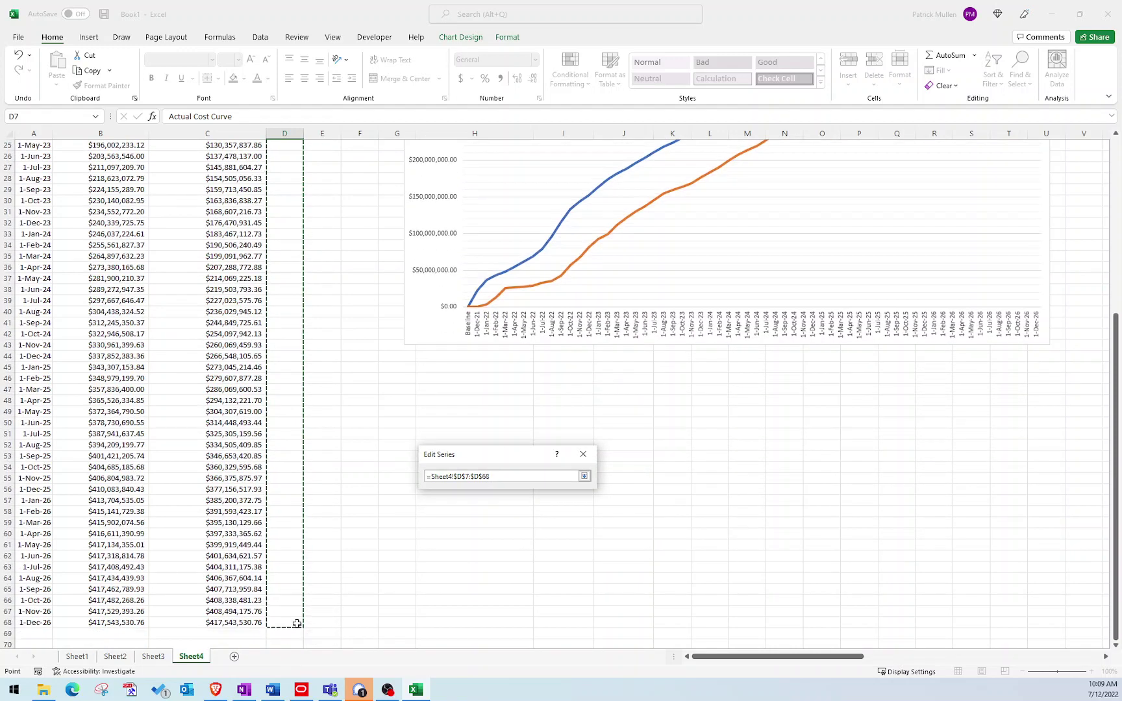
pyautogui.click(528, 528)
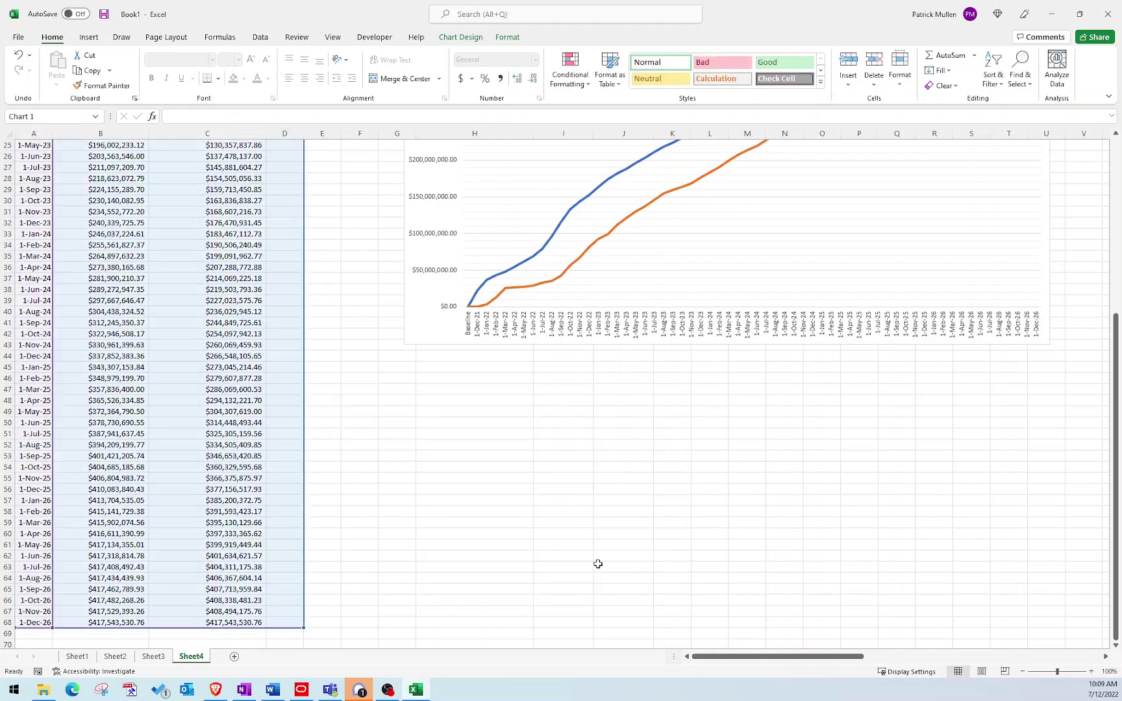
pyautogui.scroll(8, 351, 346)
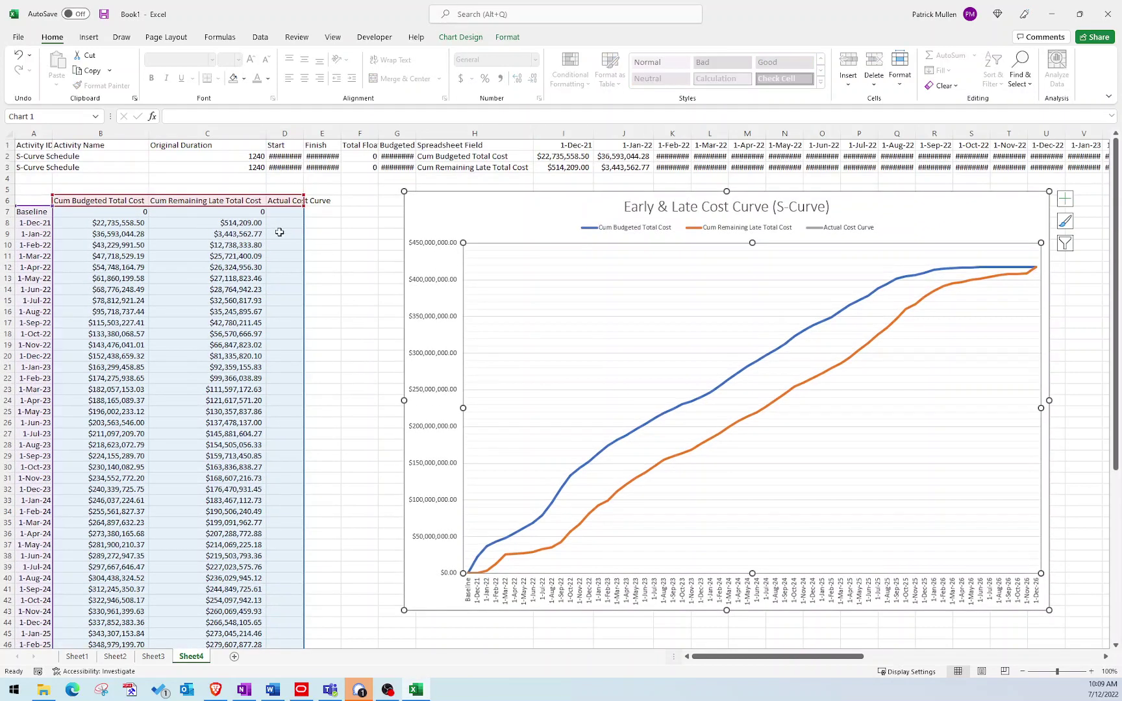
# Step: Enter actual costs 0, 15000000, 16000000 and 22000000 in D7:D10
pyautogui.click(281, 213)
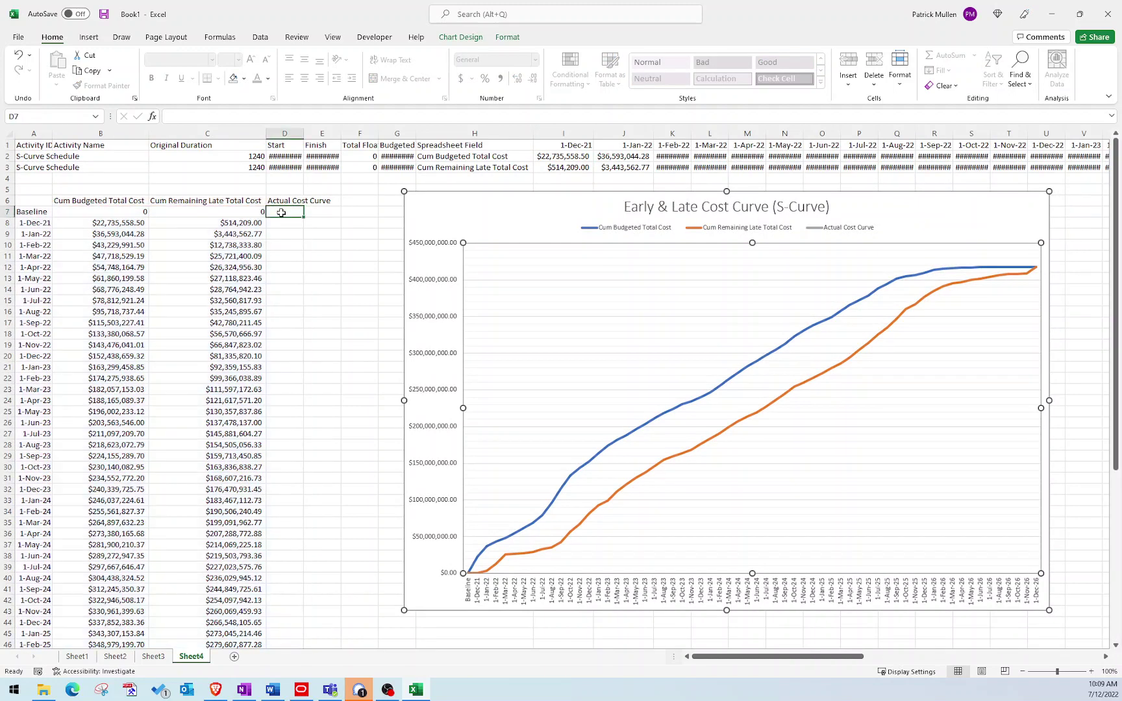
pyautogui.write('0')
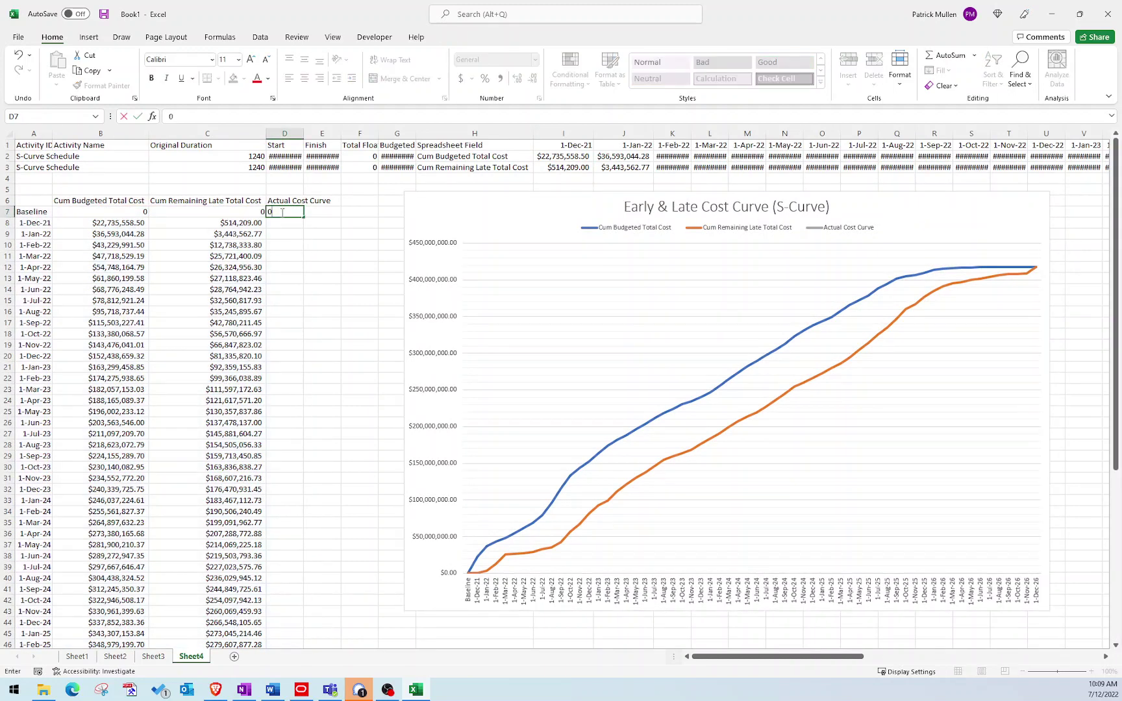
pyautogui.press('Return')
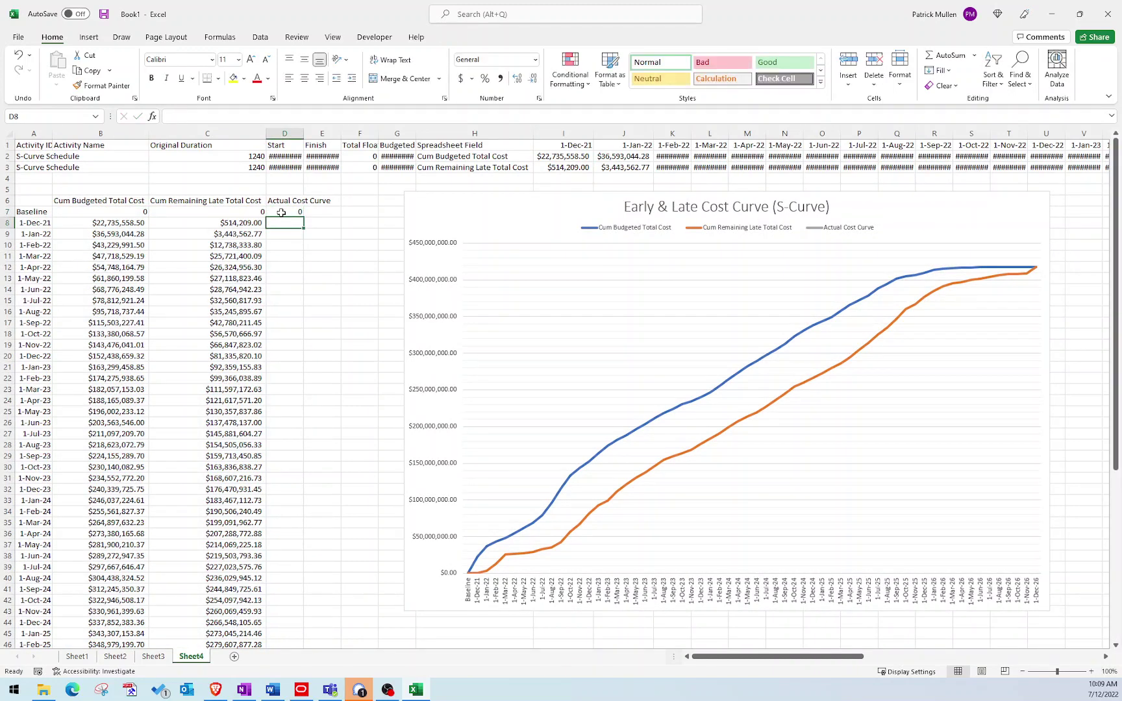
pyautogui.write('1')
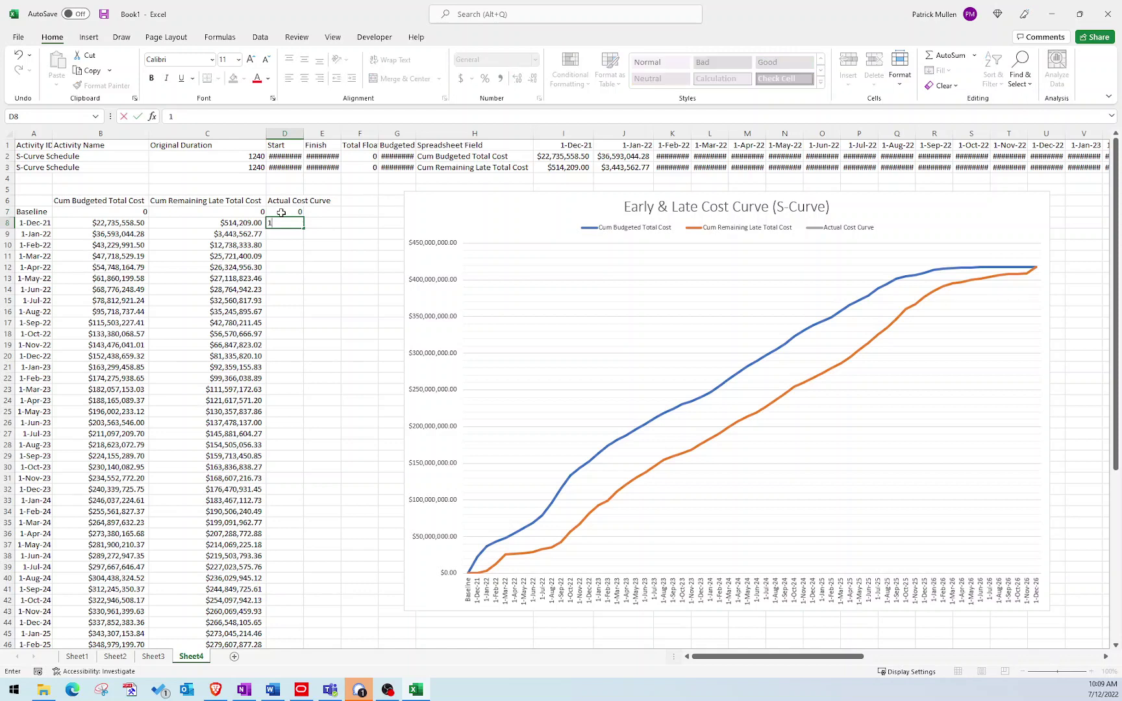
pyautogui.write('5000000')
pyautogui.press('Return')
pyautogui.write('16')
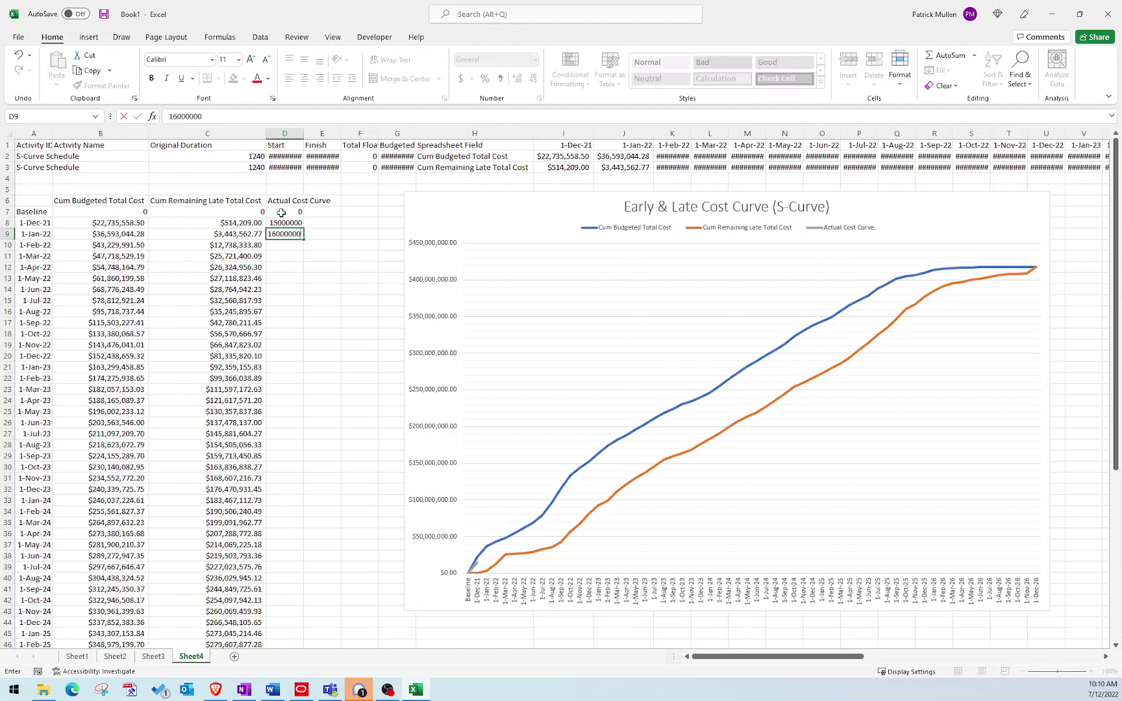
pyautogui.press('Return')
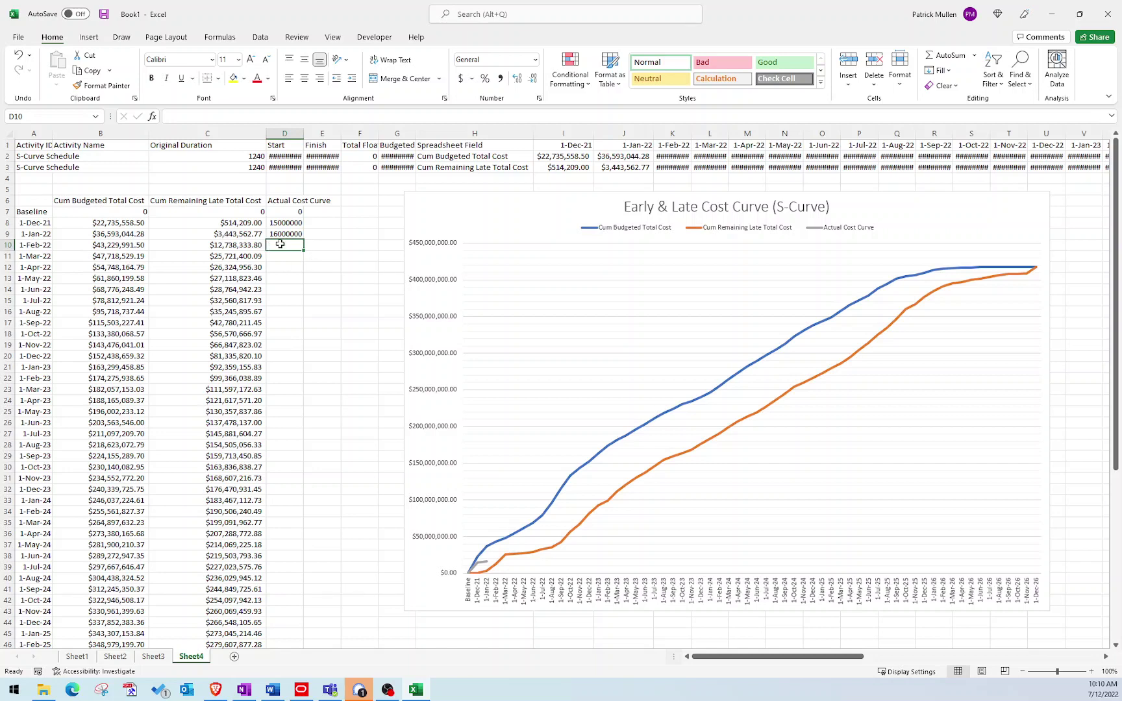
pyautogui.write('22000000')
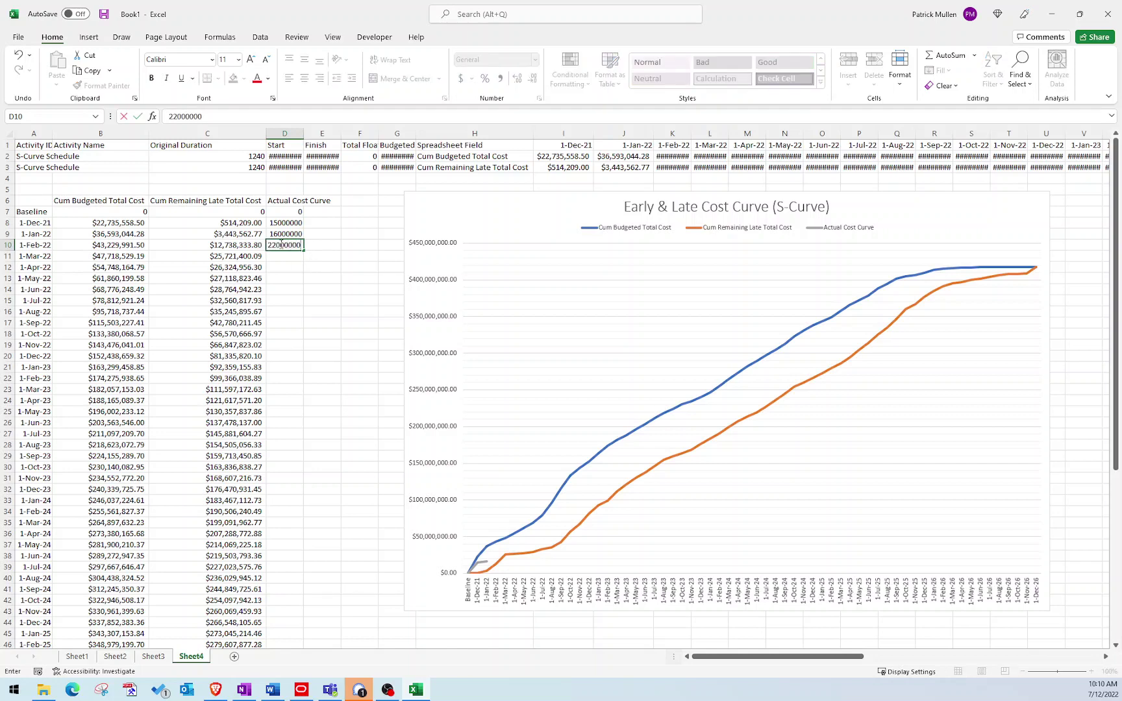
pyautogui.press('Return')
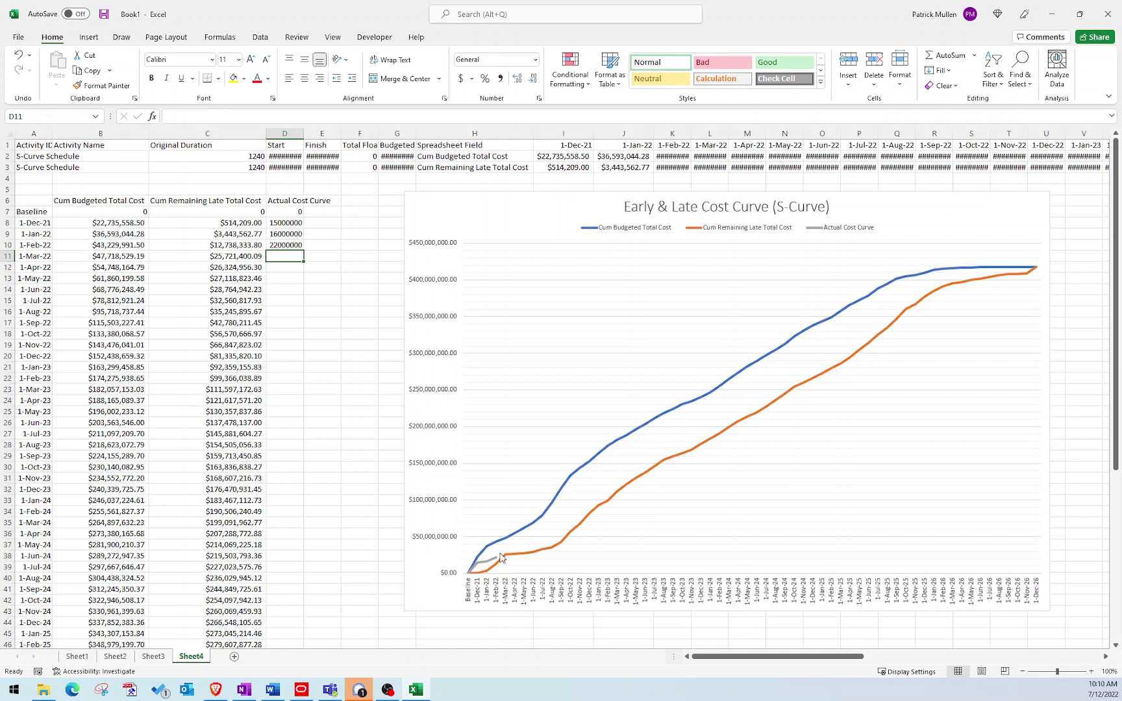
# Step: Check the finished chart on Sheet3, then return to Sheet4
pyautogui.moveTo(486, 569)
pyautogui.moveTo(1037, 270)
pyautogui.click(153, 657)
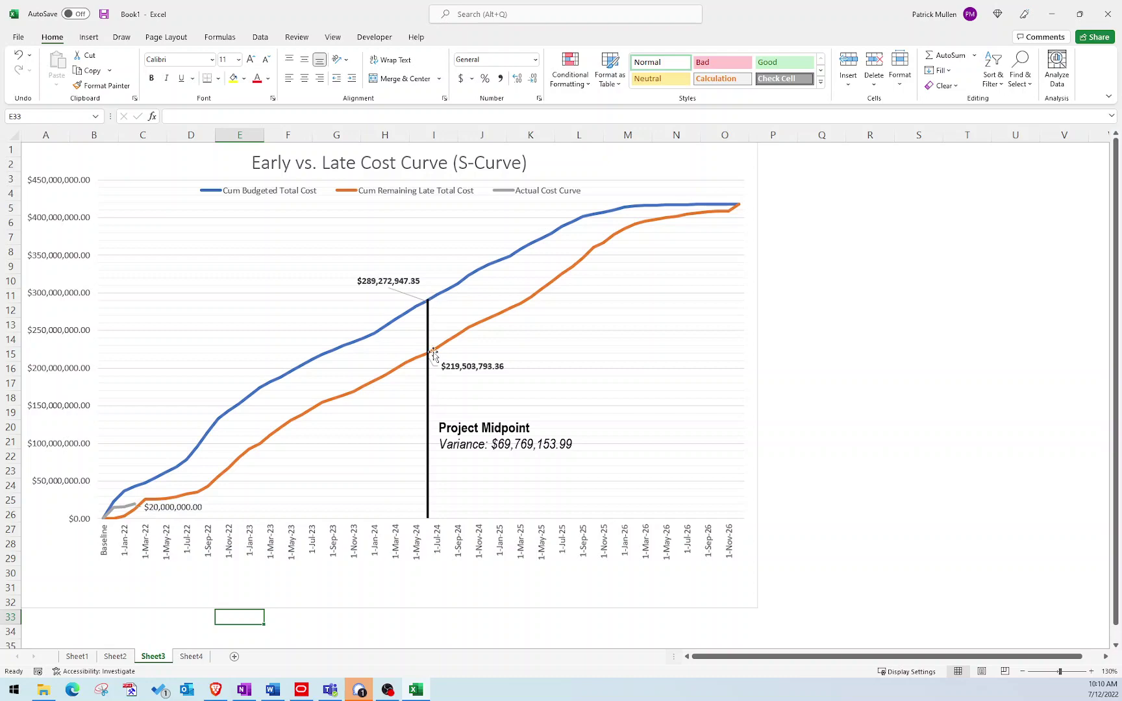
pyautogui.click(191, 656)
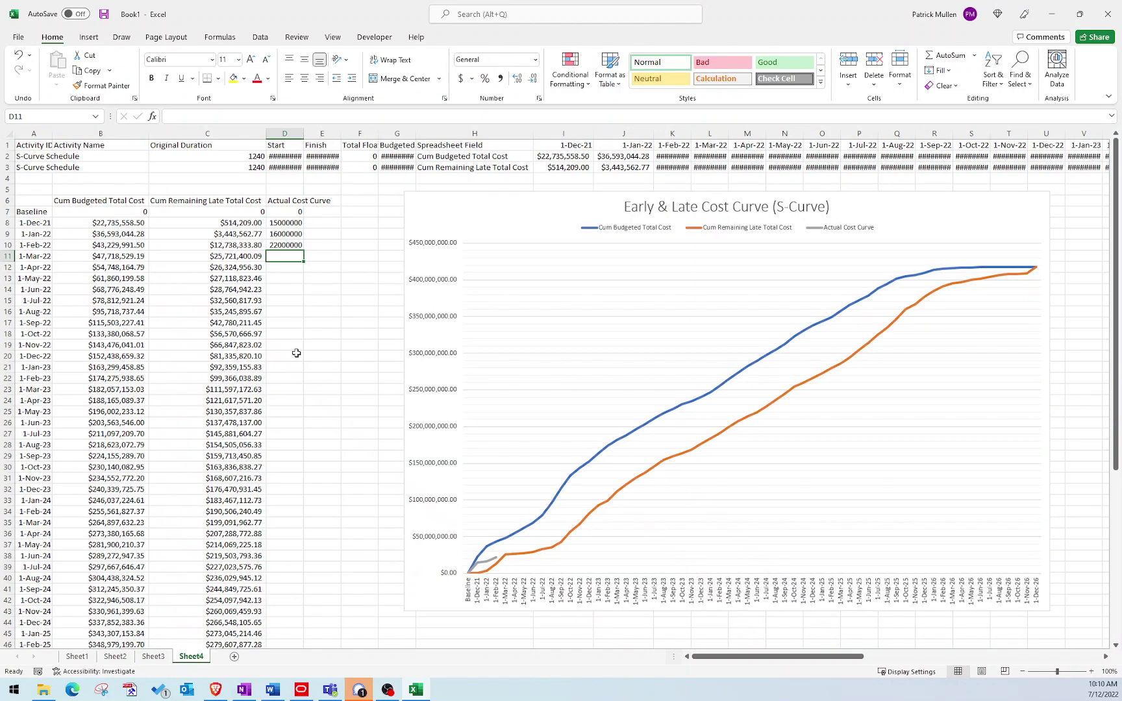
# Step: Move the chart aside and compute the project length =A68-A8 (1826 days) in F7
pyautogui.click(535, 205)
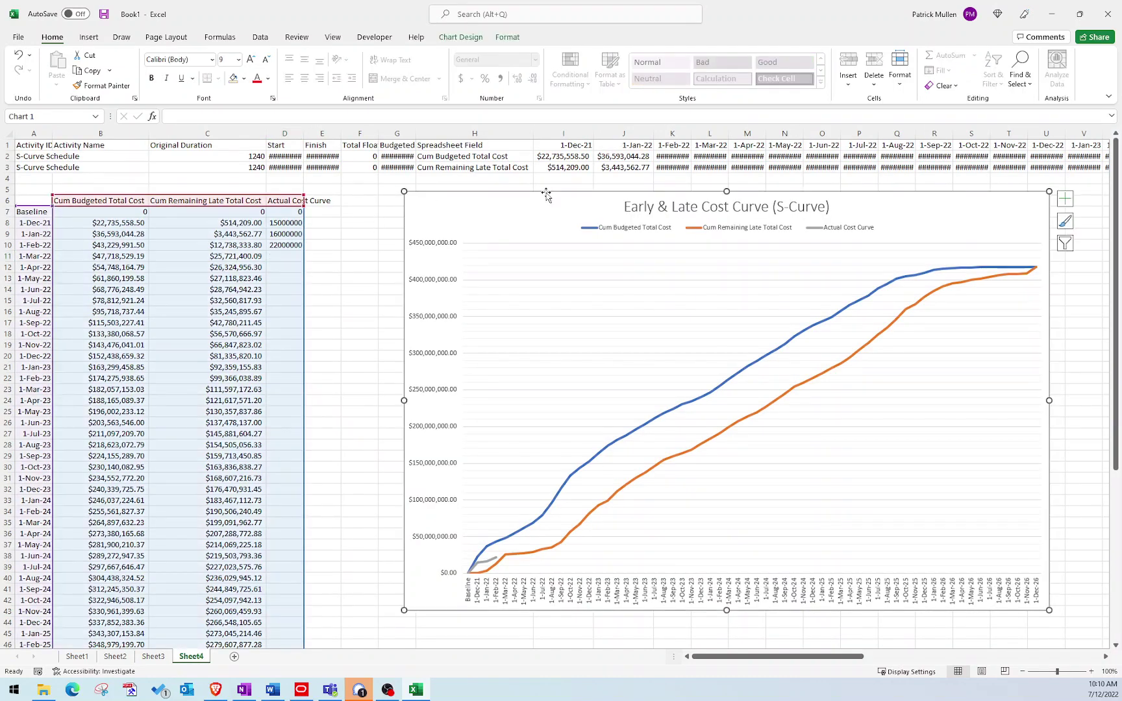
pyautogui.moveTo(535, 204); pyautogui.dragTo(595, 252)
pyautogui.click(361, 213)
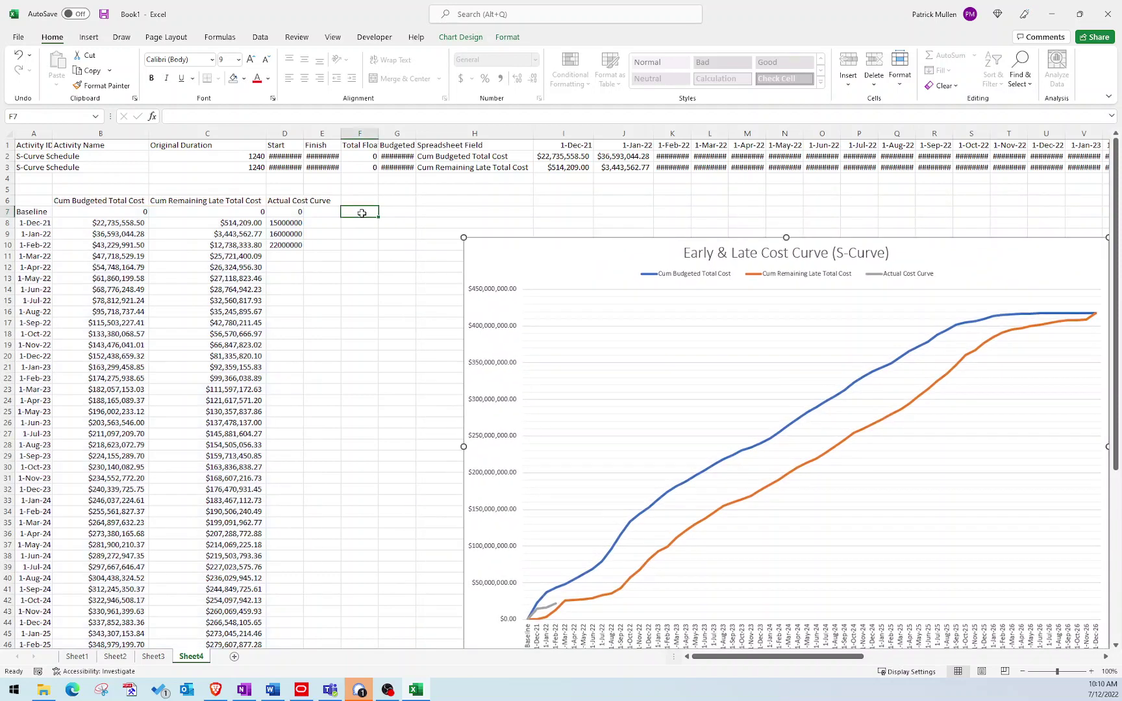
pyautogui.write('=')
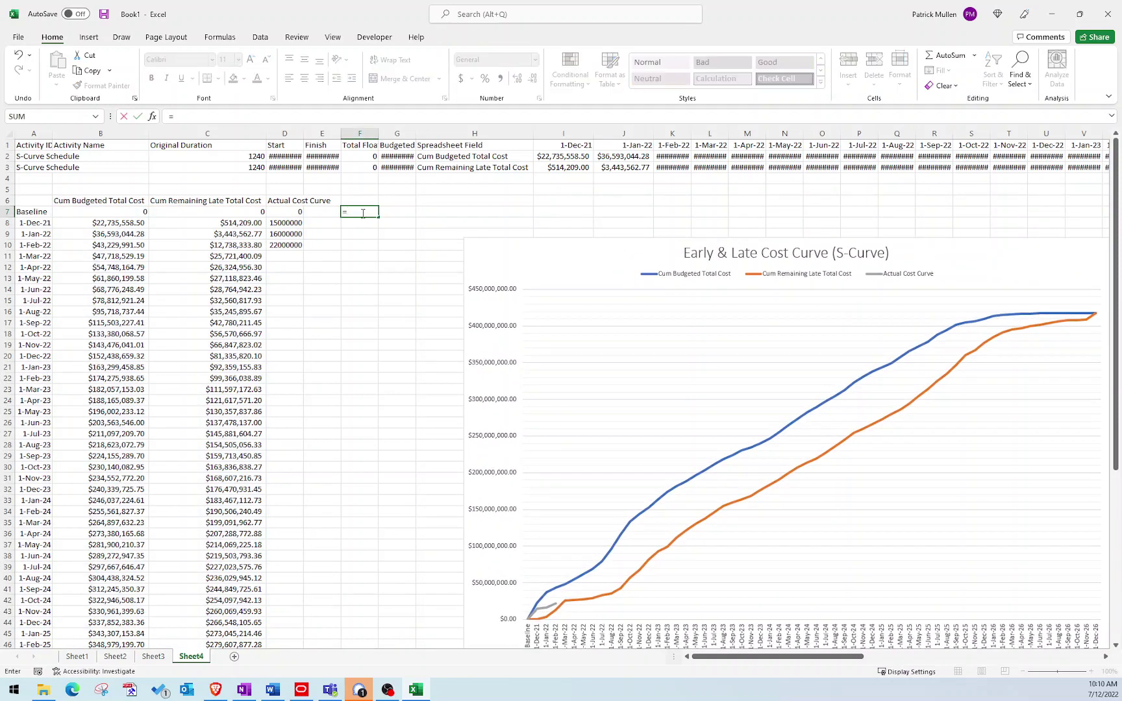
pyautogui.scroll(-10, 187, 306)
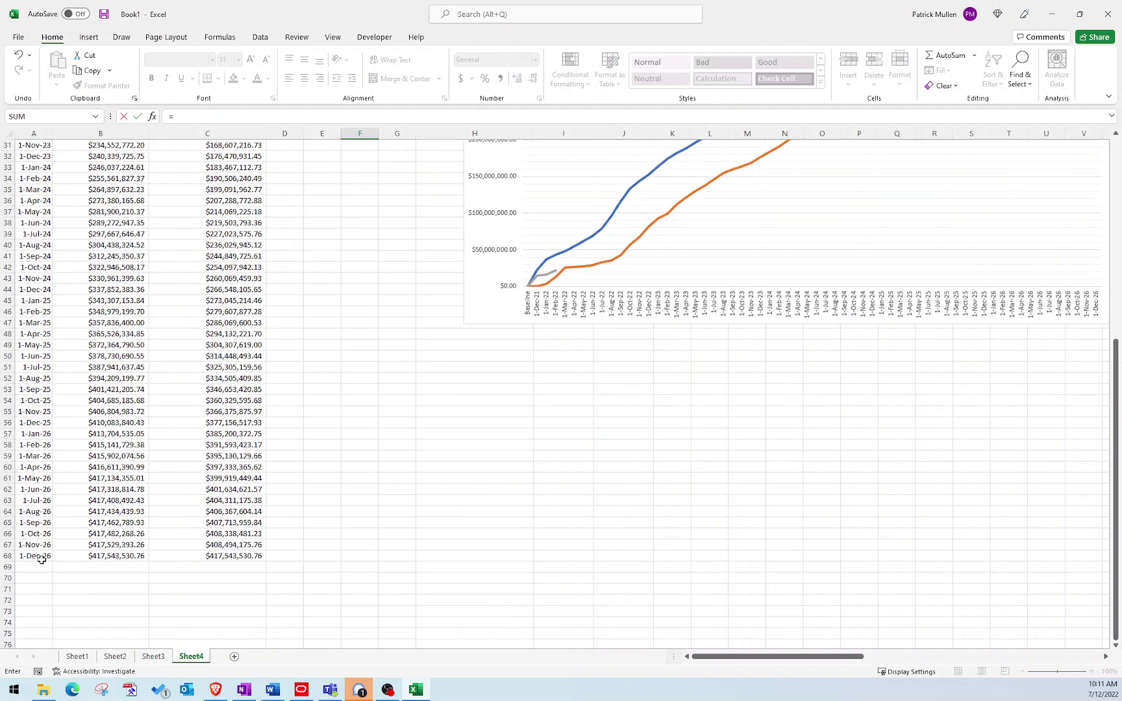
pyautogui.click(41, 559)
pyautogui.scroll(10, 78, 487)
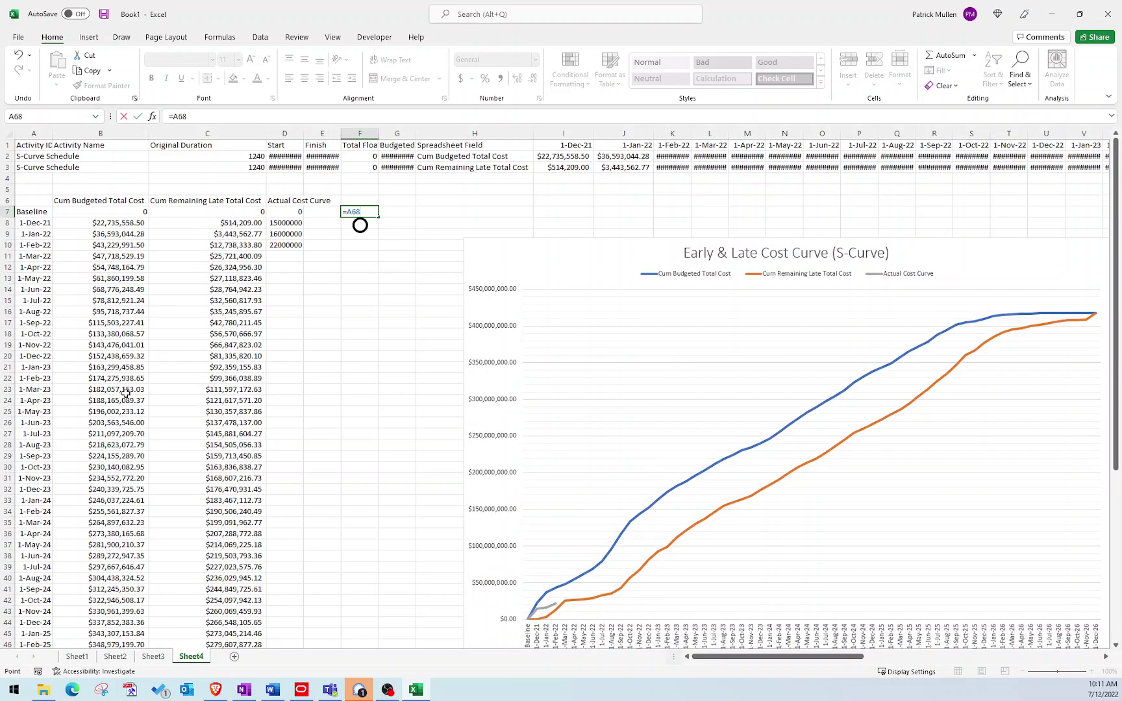
pyautogui.write('-')
pyautogui.click(39, 223)
pyautogui.press('Return')
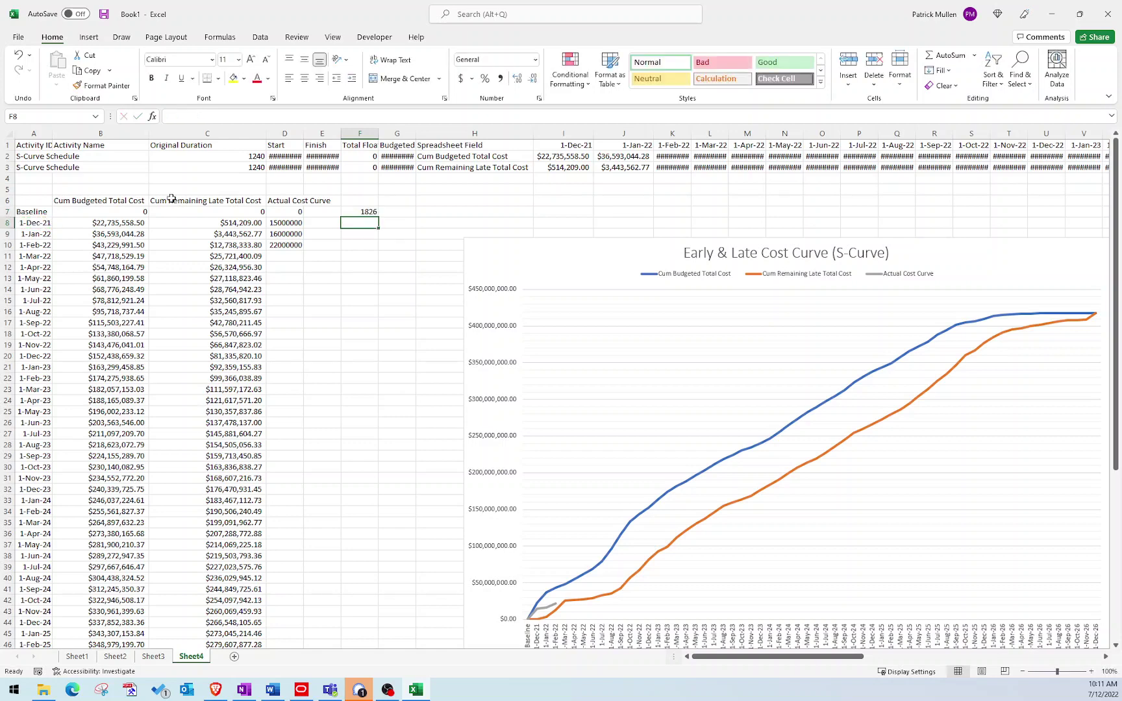
pyautogui.click(363, 212)
# Step: Enter =F7/2 in G7 to get the half duration, 913
pyautogui.click(388, 212)
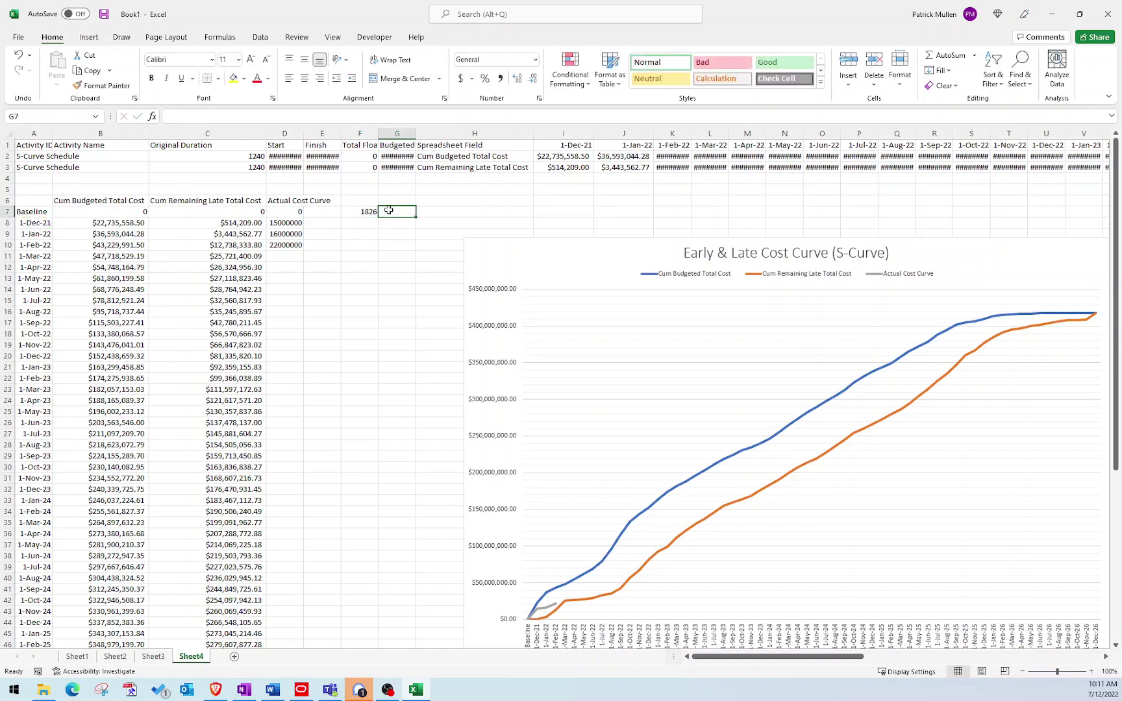
pyautogui.write('=')
pyautogui.press('Left')
pyautogui.write('/2')
pyautogui.press('Return')
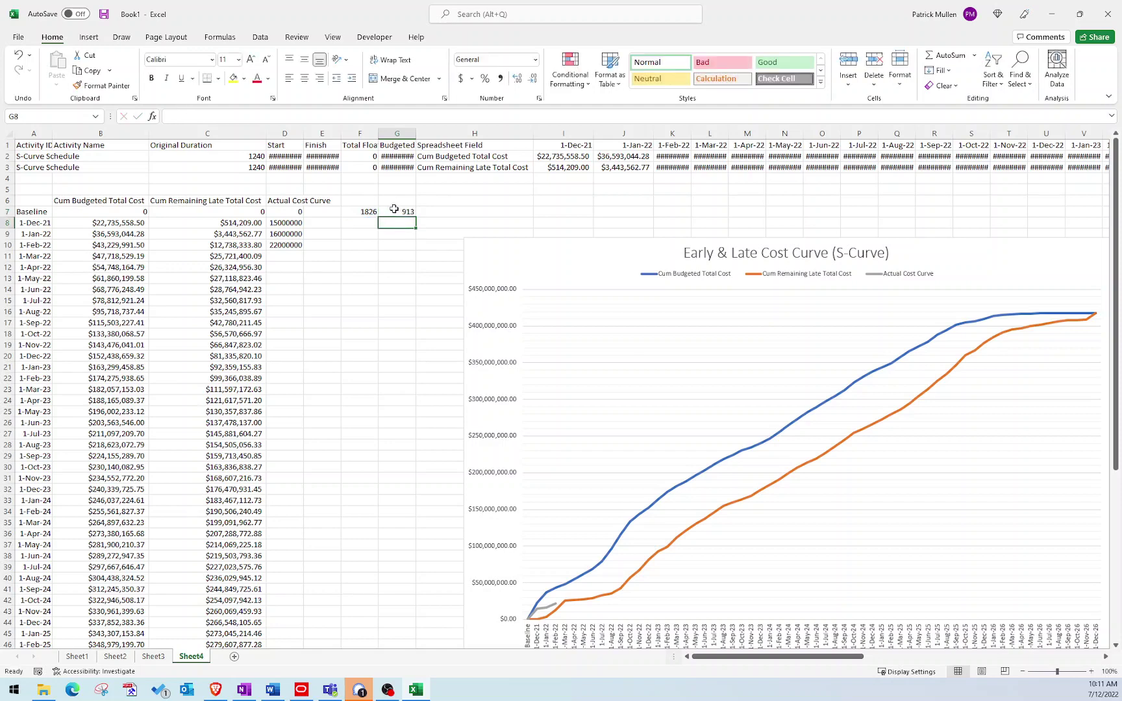
pyautogui.moveTo(398, 212)
pyautogui.mouseDown()
pyautogui.moveTo(421, 212)
pyautogui.moveTo(394, 213)
pyautogui.moveTo(403, 213)
pyautogui.mouseUp()
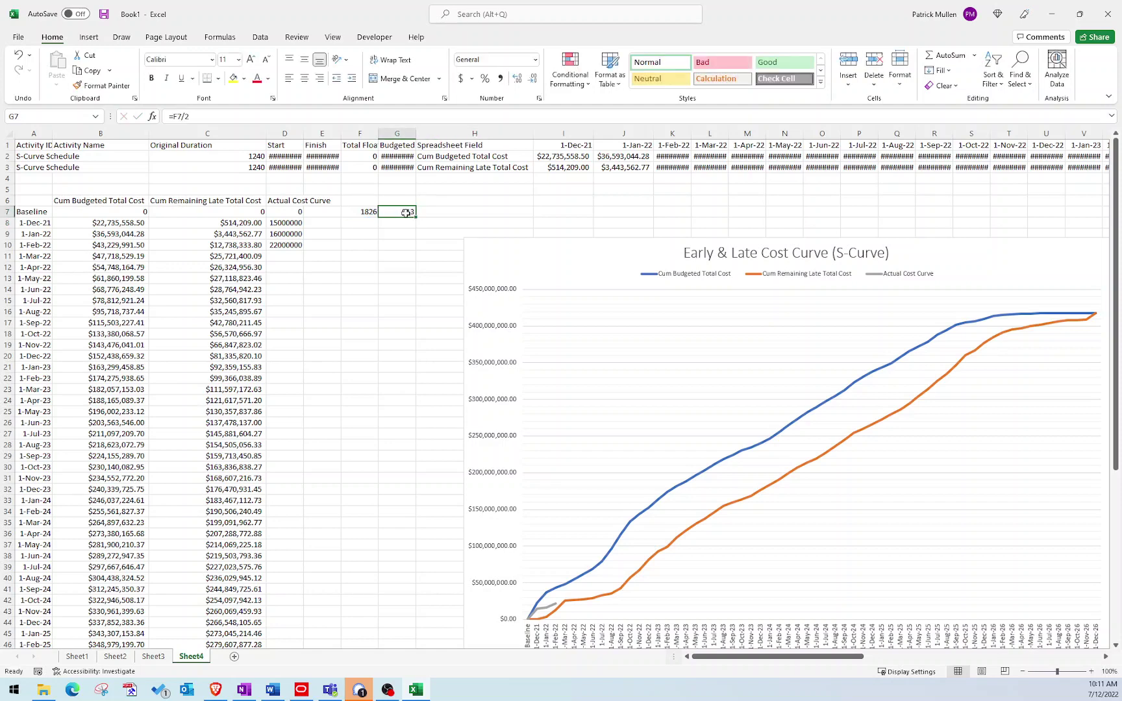
# Step: Enter =G7+A8 in H7 to get the midpoint date 1-Jun-24
pyautogui.click(428, 211)
pyautogui.write('=G7+')
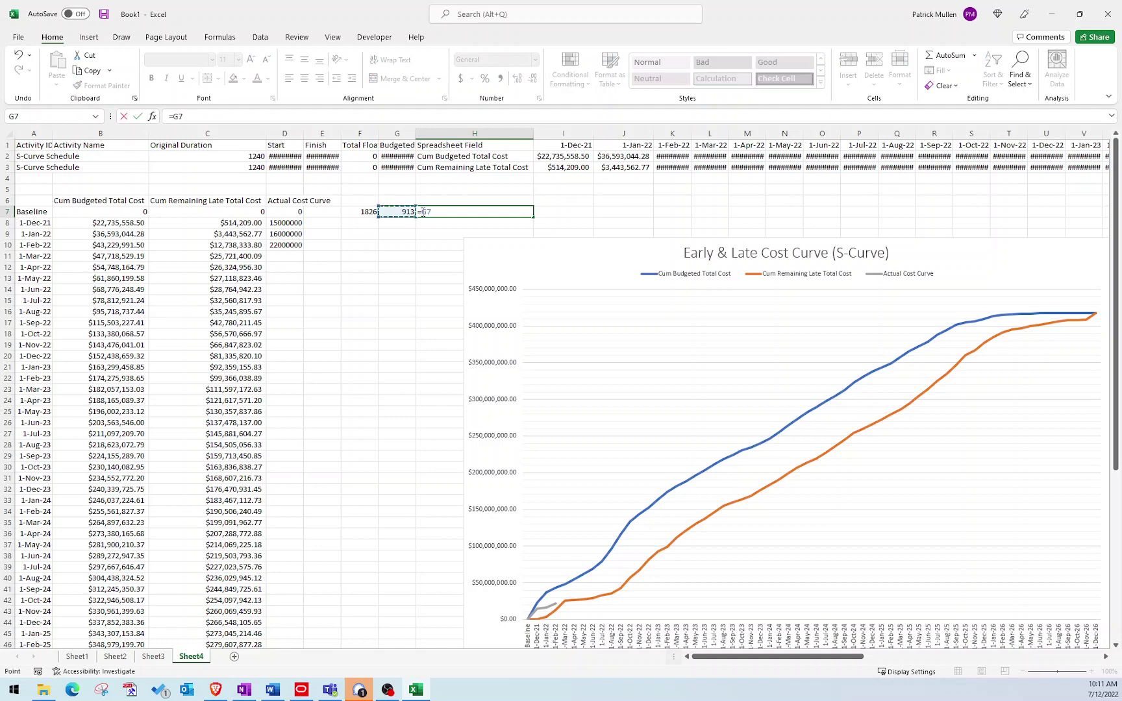
pyautogui.click(37, 224)
pyautogui.press('Return')
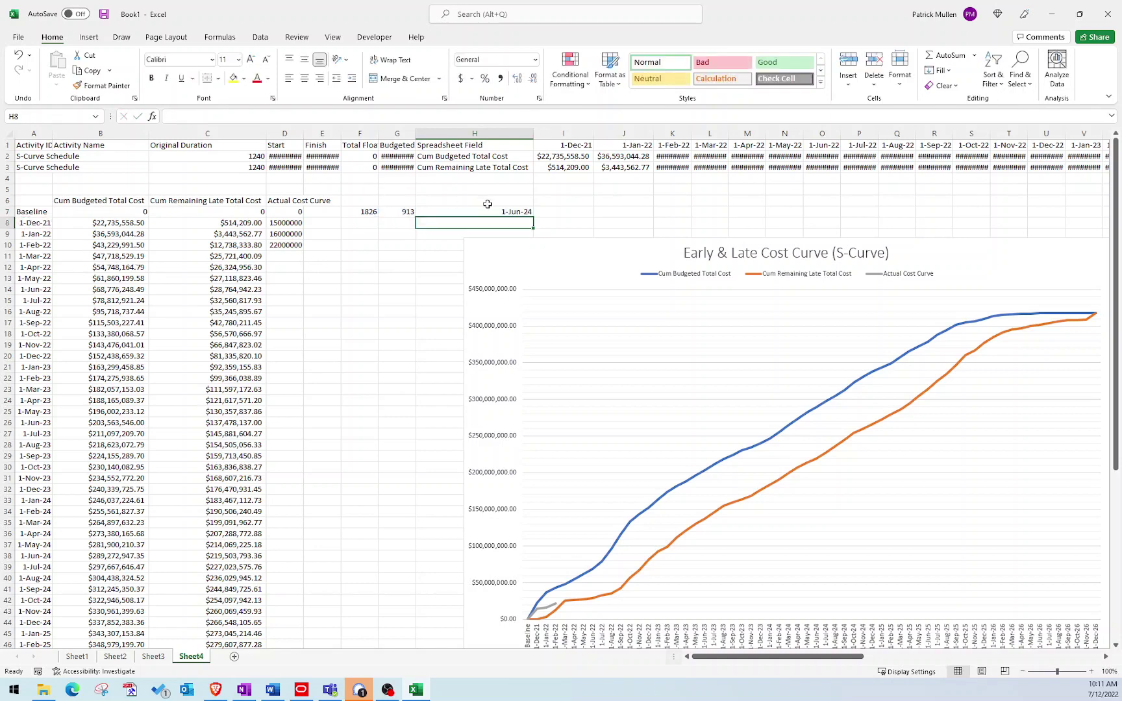
pyautogui.click(530, 211)
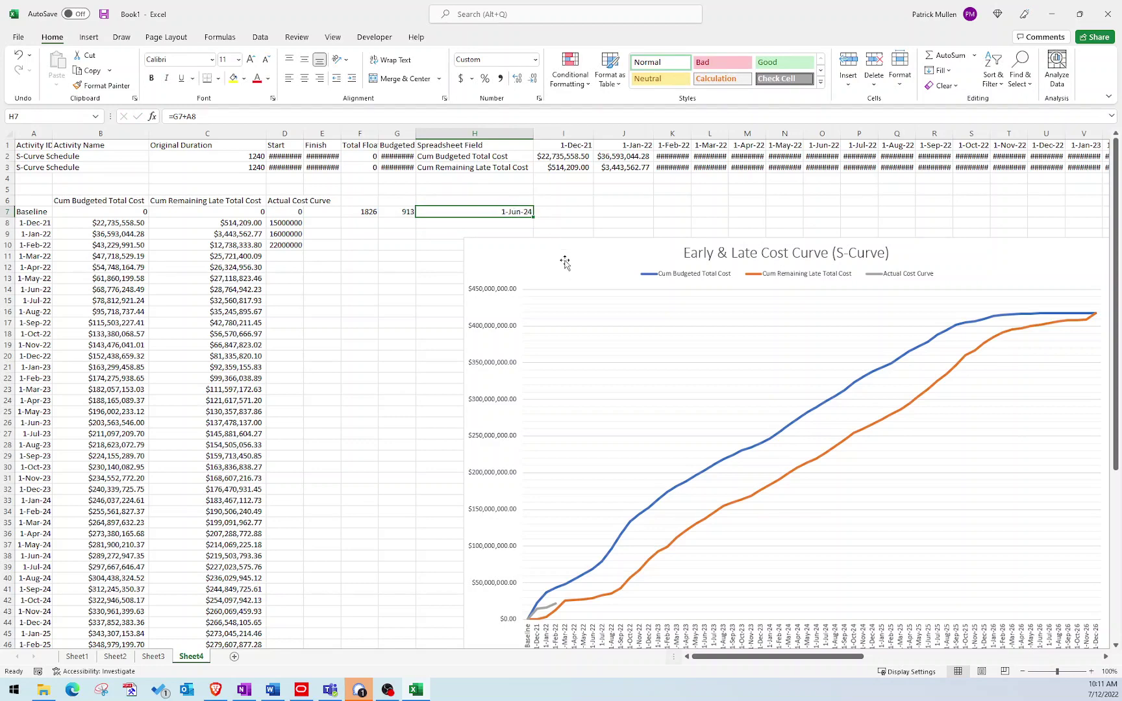
pyautogui.scroll(-1, 591, 270)
# Step: Widen the chart leftward and draw a vertical line at the midpoint from axis to blue curve
pyautogui.click(574, 291)
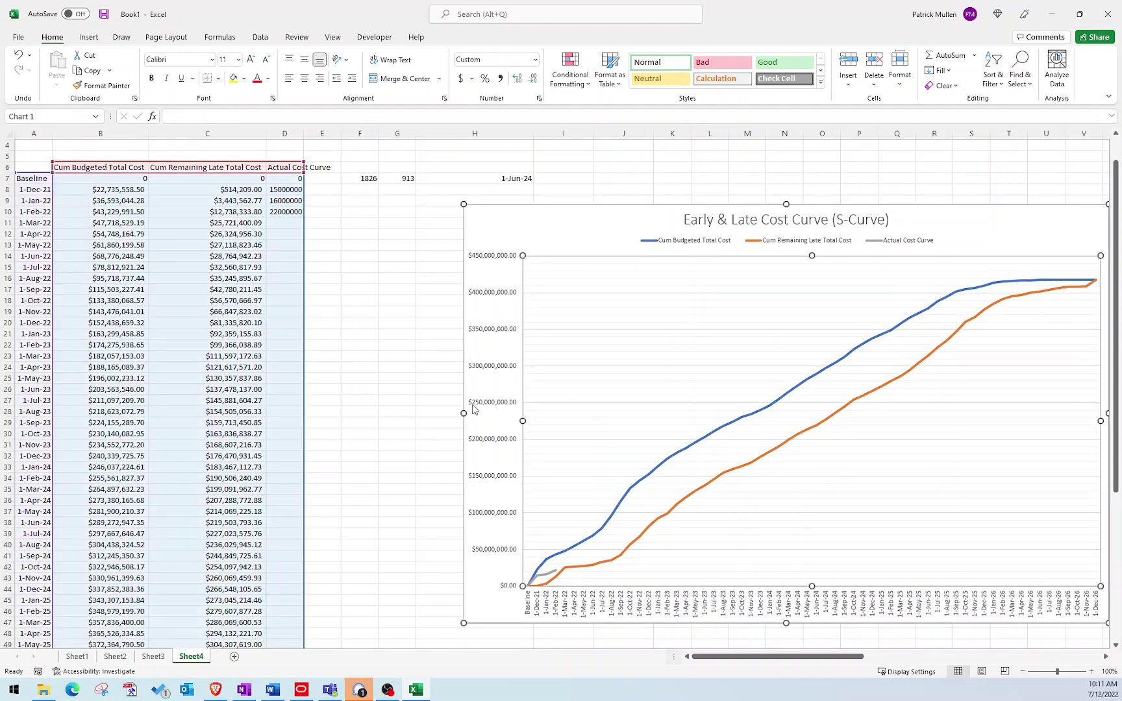
pyautogui.moveTo(464, 414); pyautogui.dragTo(324, 413)
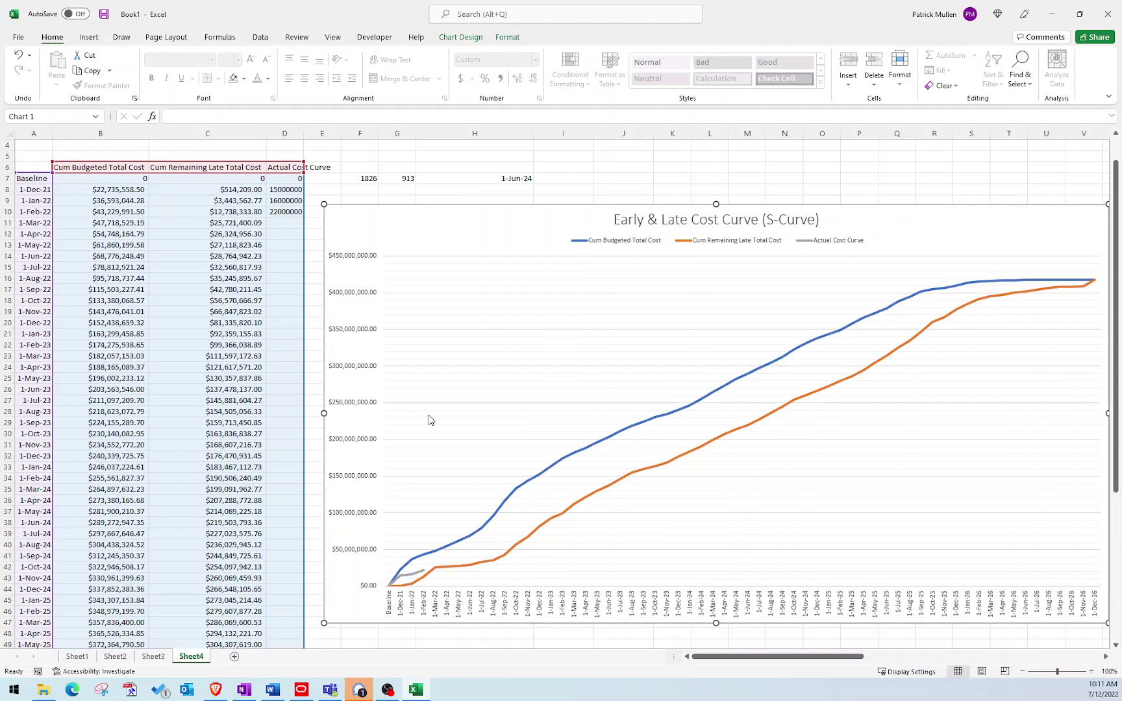
pyautogui.click(88, 38)
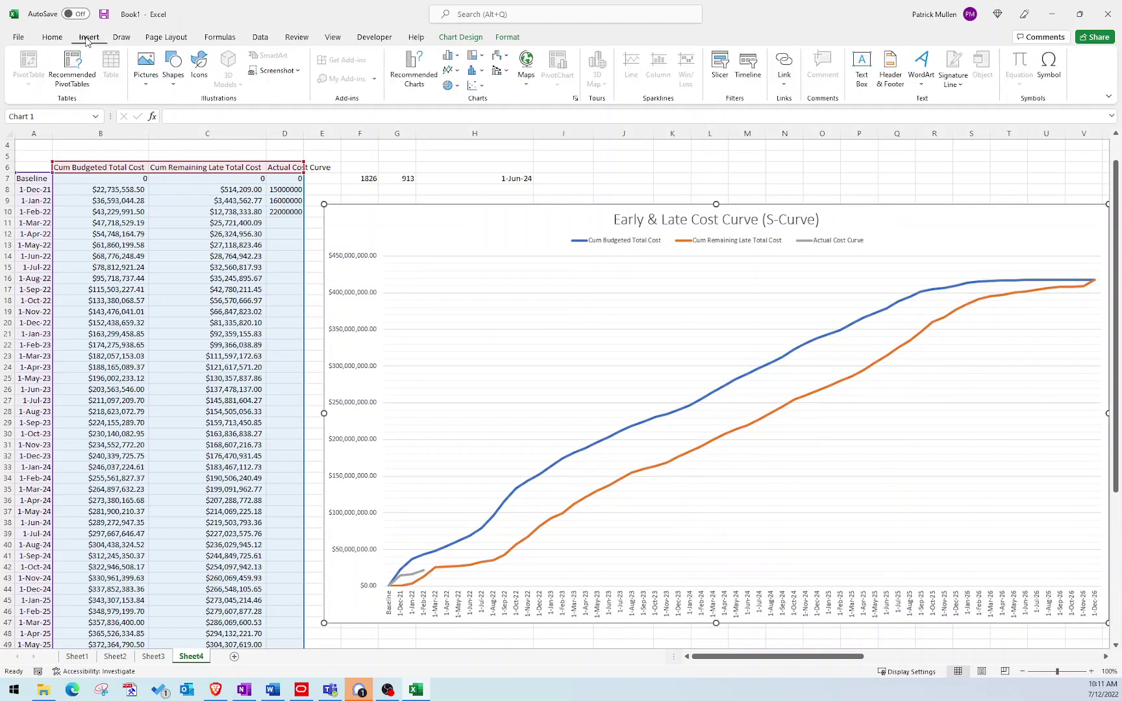
pyautogui.click(174, 78)
pyautogui.click(180, 116)
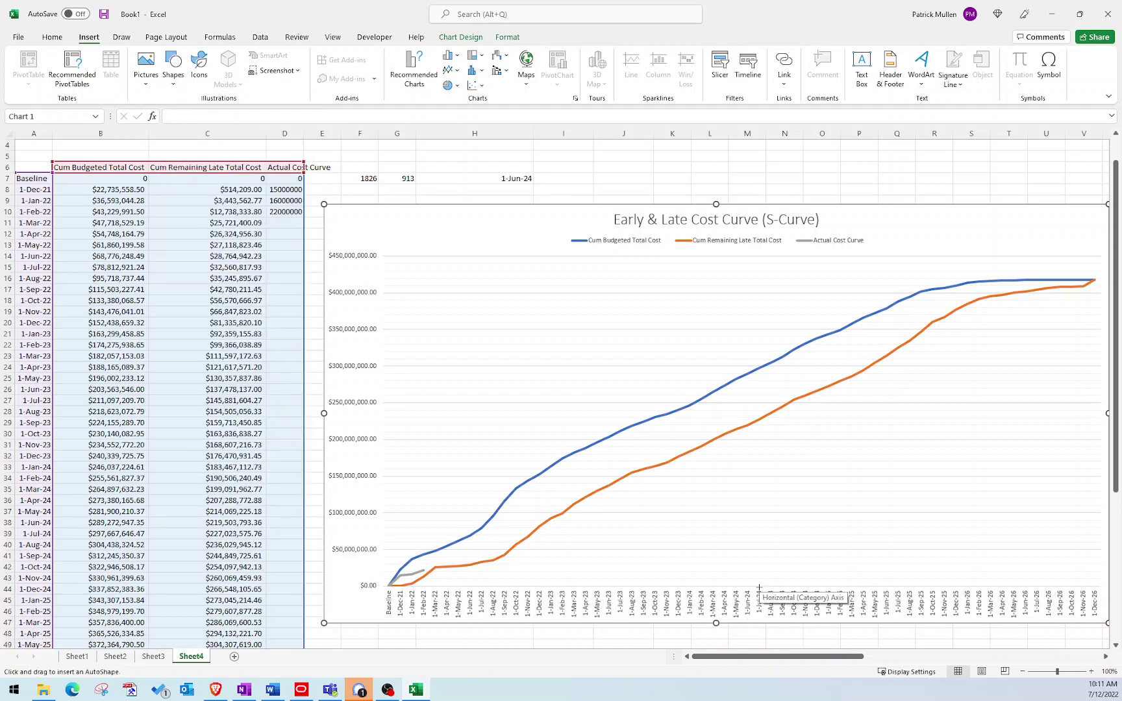
pyautogui.moveTo(759, 586); pyautogui.dragTo(759, 369)
# Step: Style the midpoint line black with a 3 pt weight
pyautogui.click(177, 75)
pyautogui.click(441, 71)
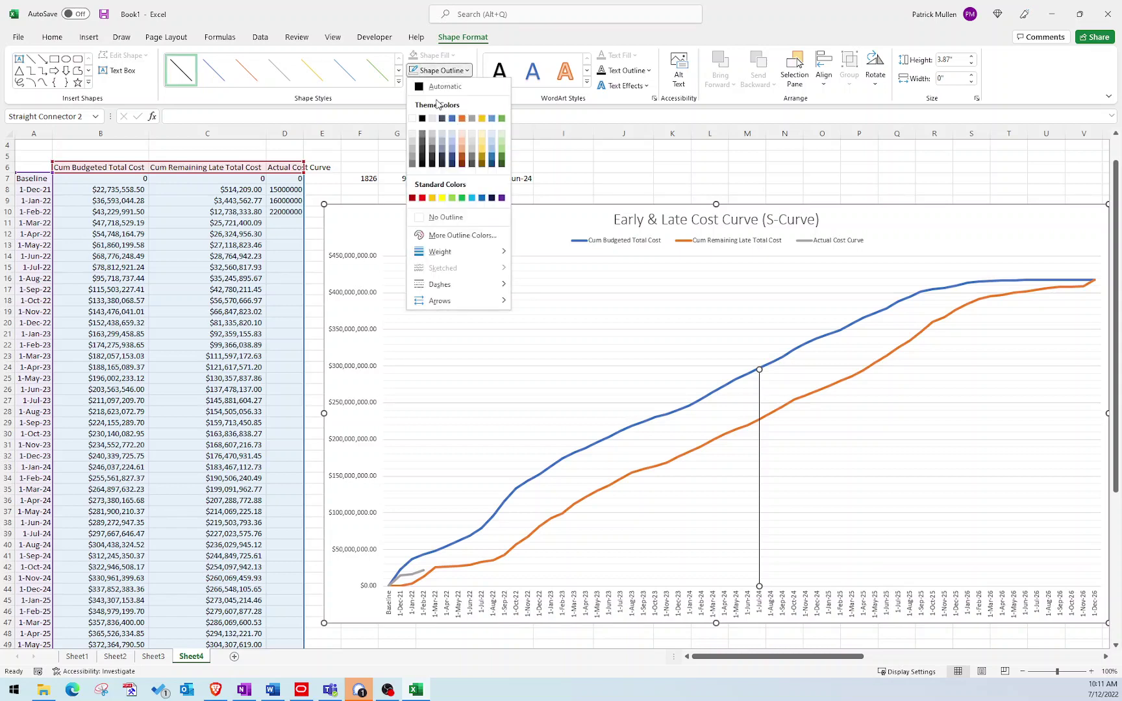
pyautogui.moveTo(442, 252)
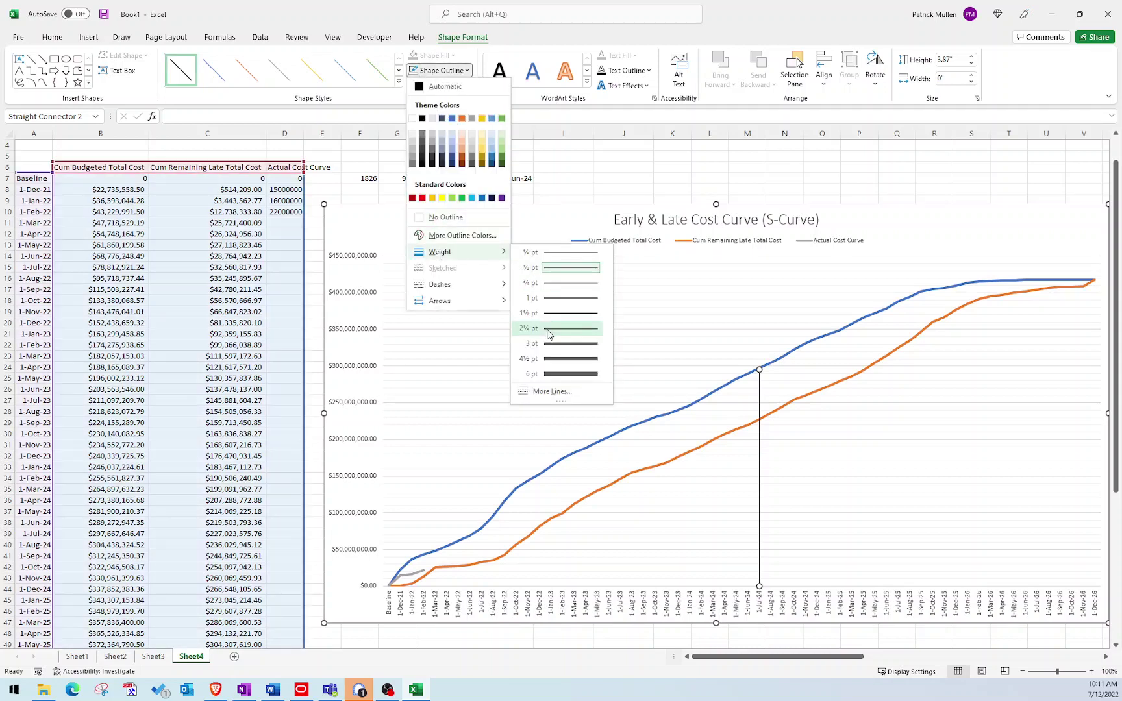
pyautogui.click(555, 343)
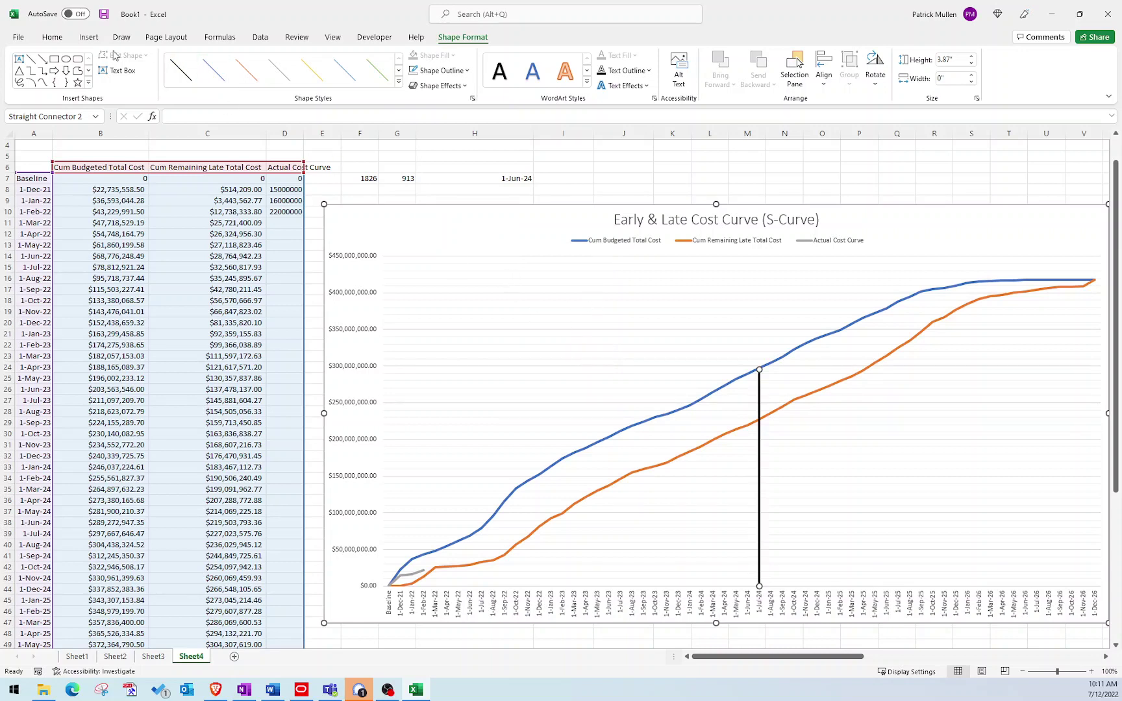
# Step: Draw a text box right of the midpoint line reading 'Project Midpoint Variance'
pyautogui.click(119, 71)
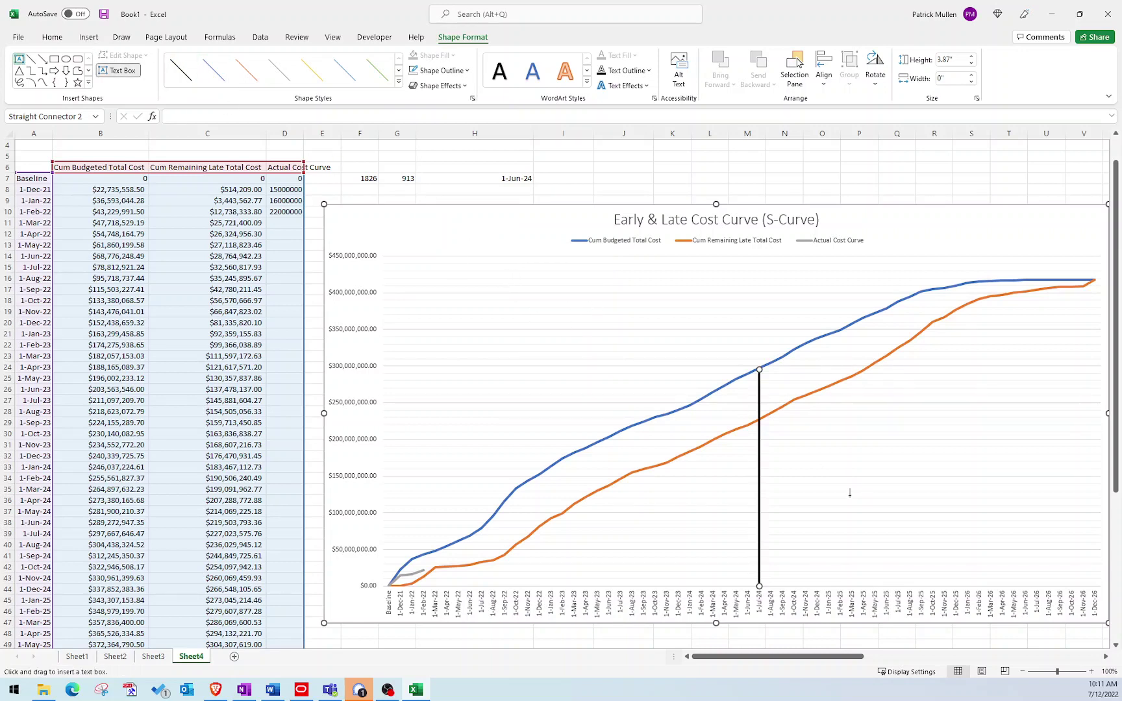
pyautogui.moveTo(767, 463); pyautogui.dragTo(911, 518)
pyautogui.write('P')
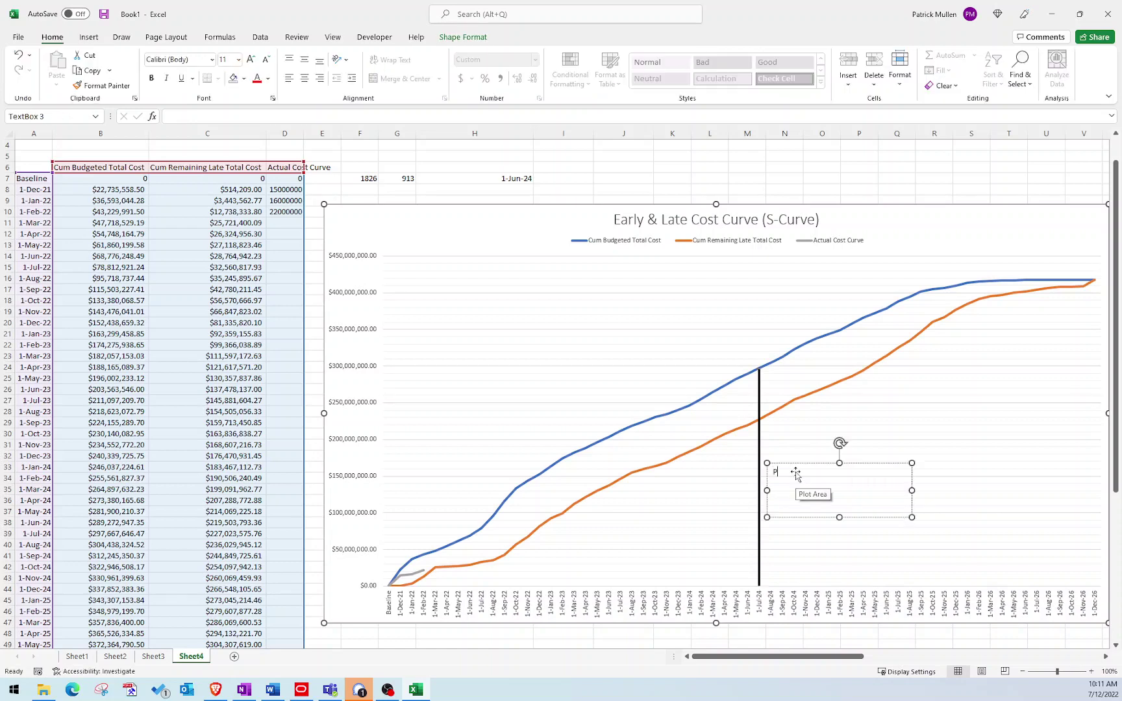
pyautogui.write('roject Midpoint')
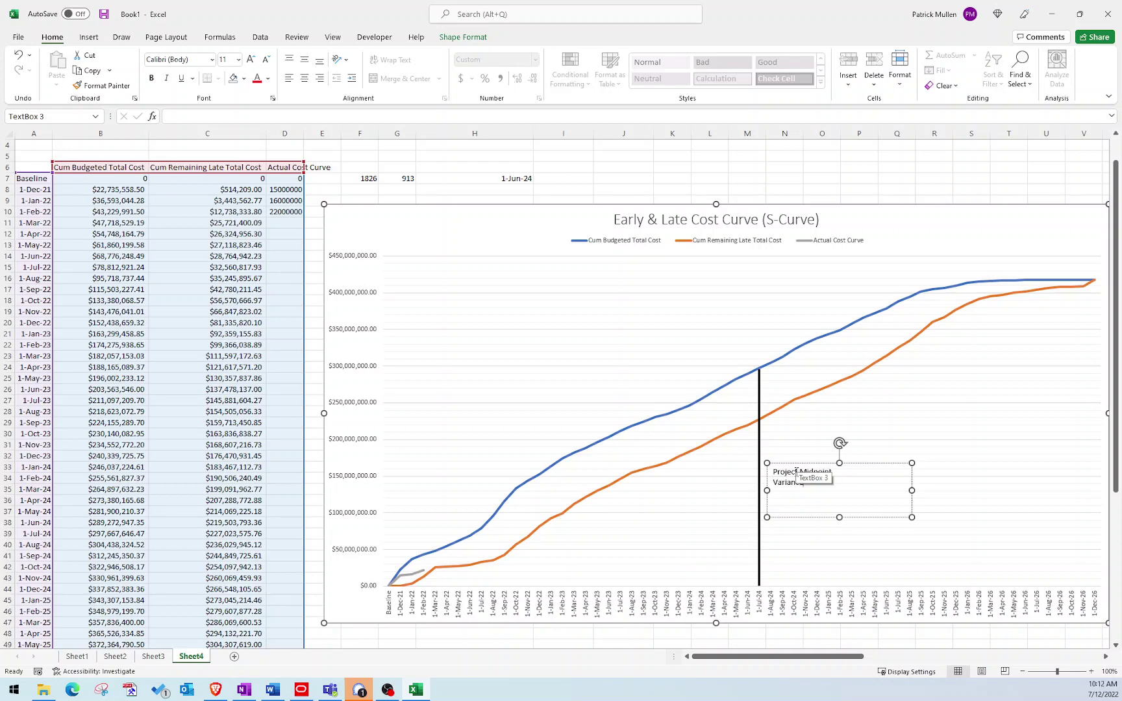
pyautogui.scroll(-3, 151, 545)
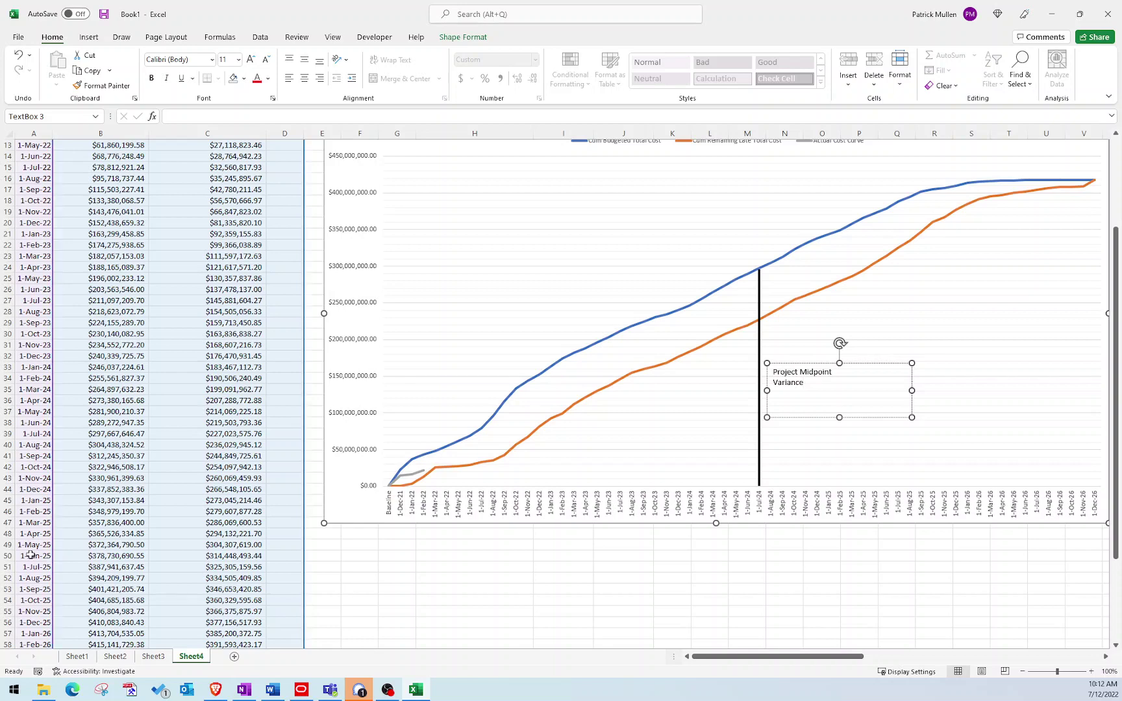
# Step: Check the 1-Jun-24 row and move the chart further right
pyautogui.click(10, 420)
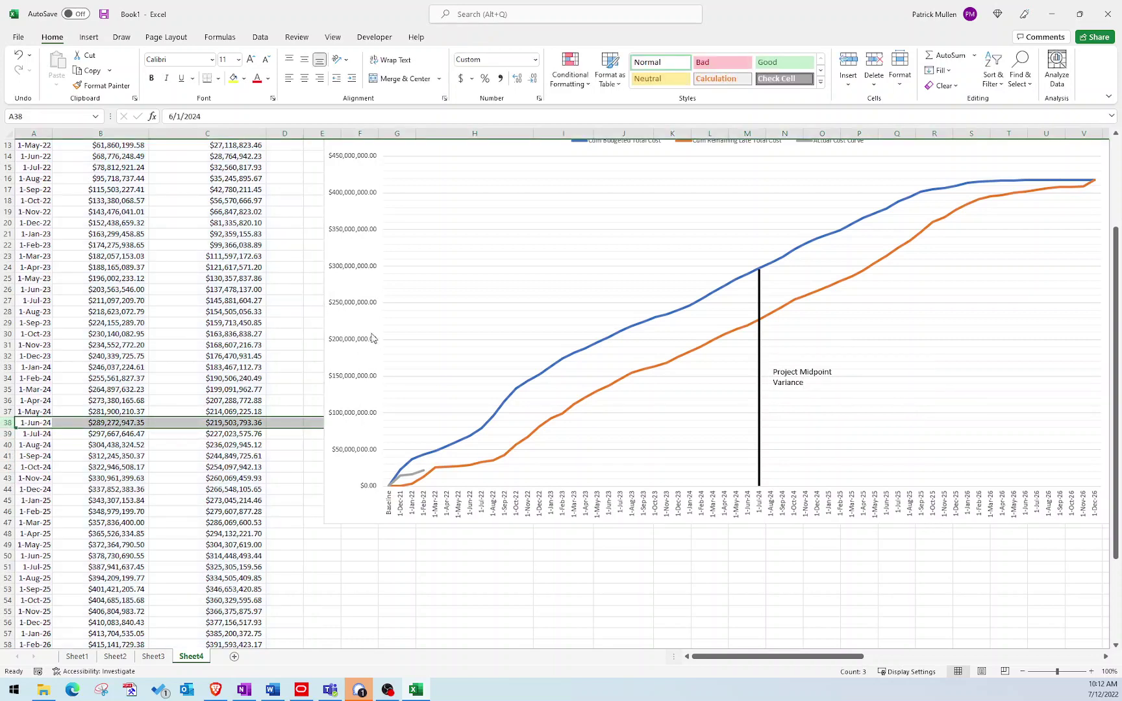
pyautogui.click(398, 338)
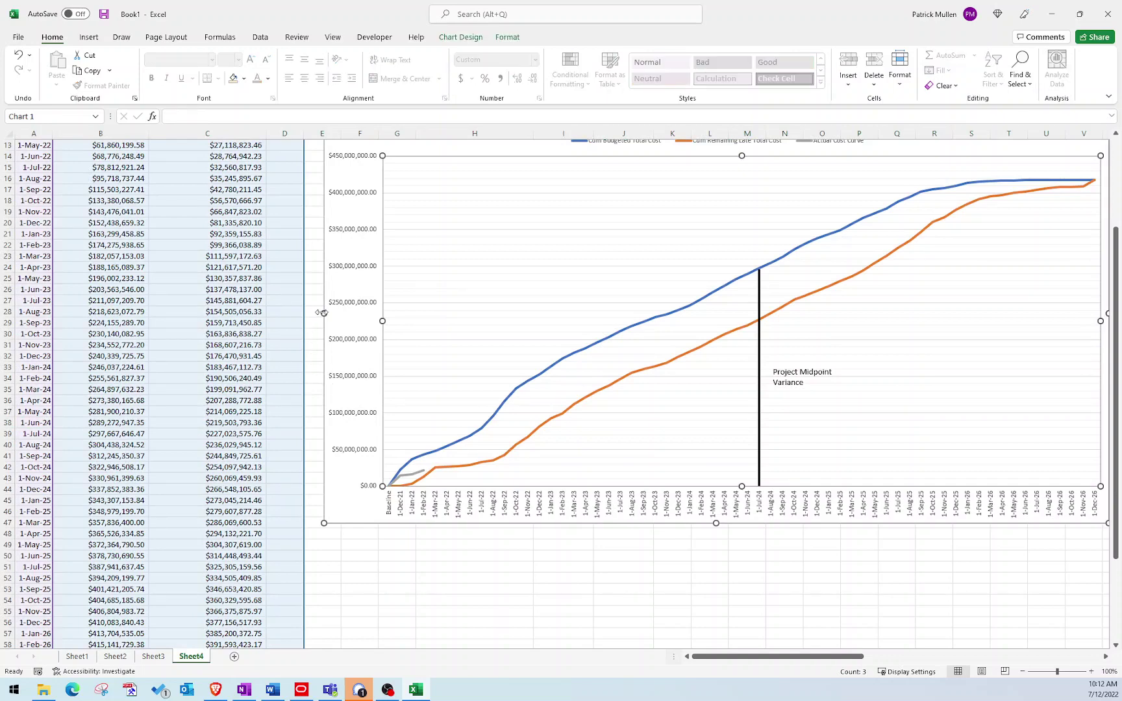
pyautogui.moveTo(323, 304); pyautogui.dragTo(449, 303)
# Step: Enter =B38-C38 in E38 for the $69,769,153.99 variance and select the chart's midpoint label
pyautogui.click(321, 424)
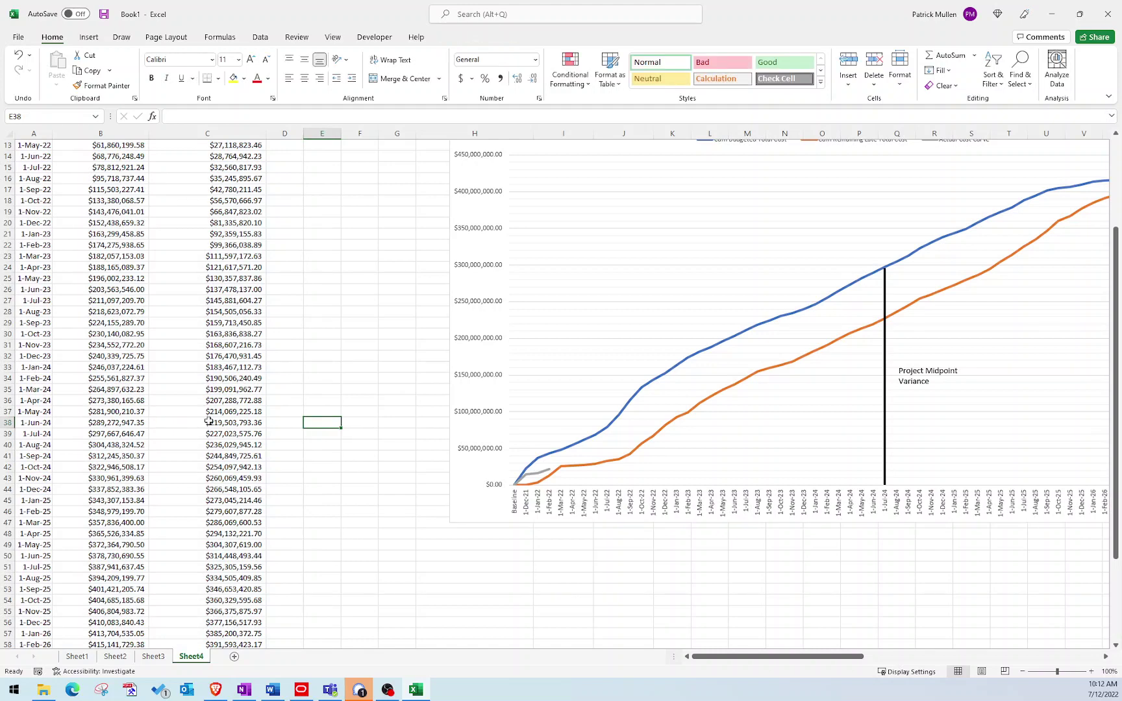
pyautogui.write('=')
pyautogui.press('Left')
pyautogui.press('Left')
pyautogui.press('Left')
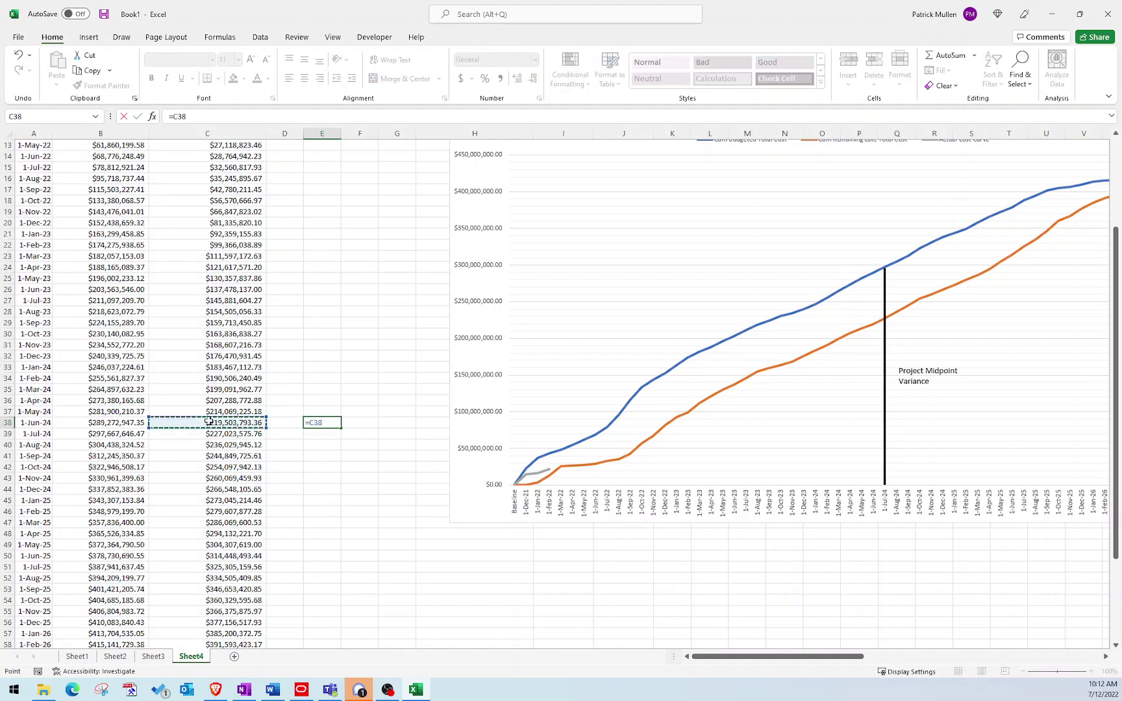
pyautogui.write('-')
pyautogui.press('Left')
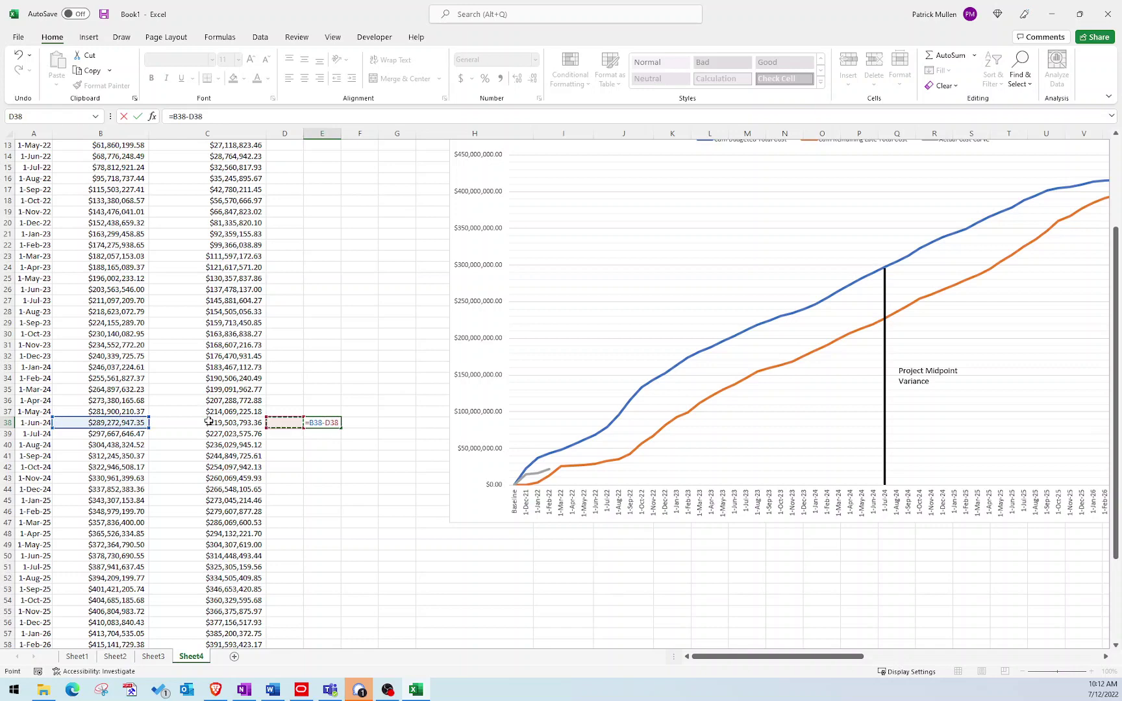
pyautogui.click(209, 422)
pyautogui.hotkey('ctrl', 'Return')
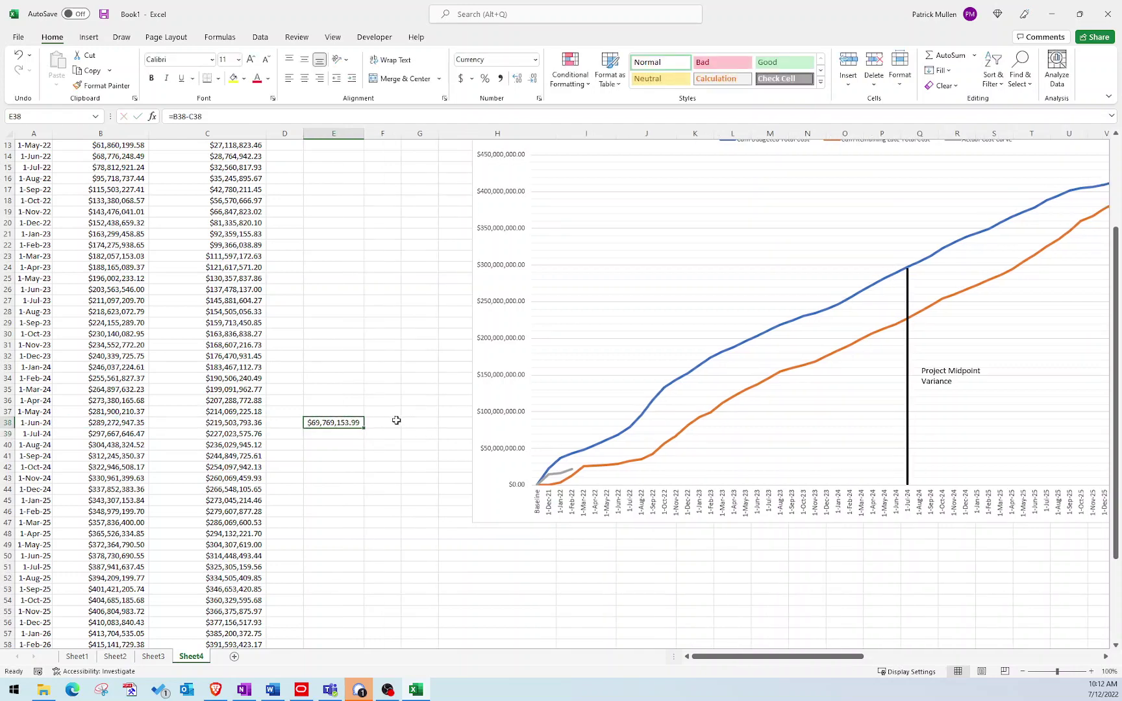
pyautogui.click(955, 381)
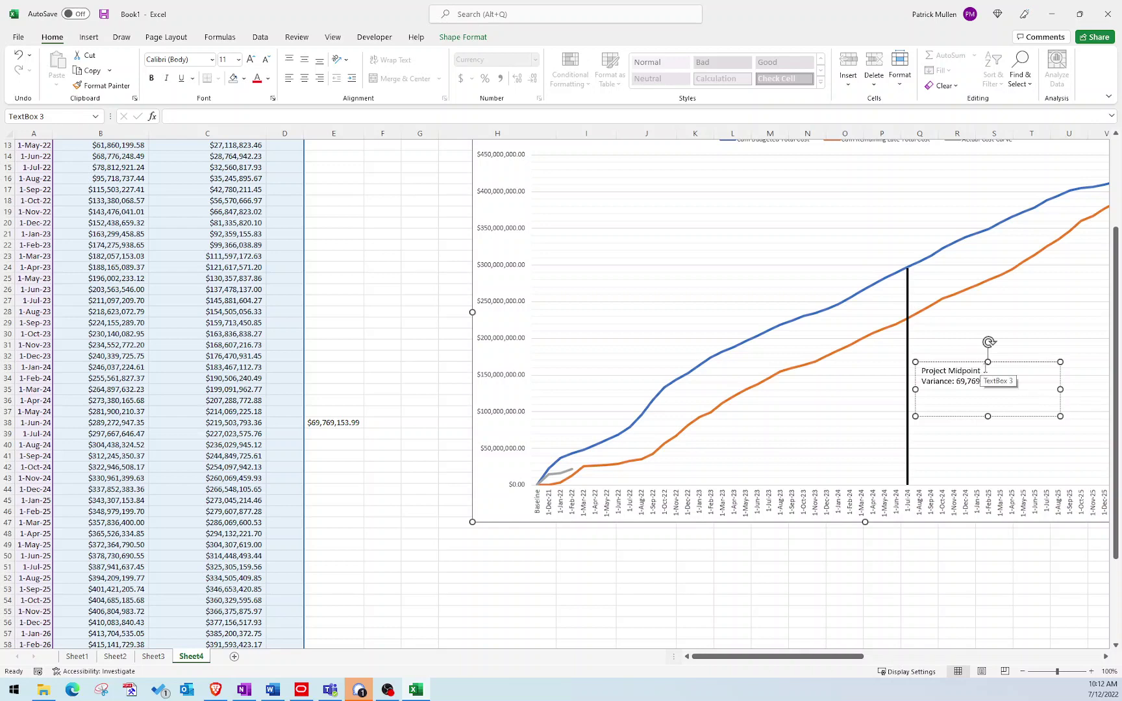
# Step: Make 'Project Midpoint' bold Arial Narrow at 16 pt
pyautogui.moveTo(1061, 416); pyautogui.dragTo(920, 371)
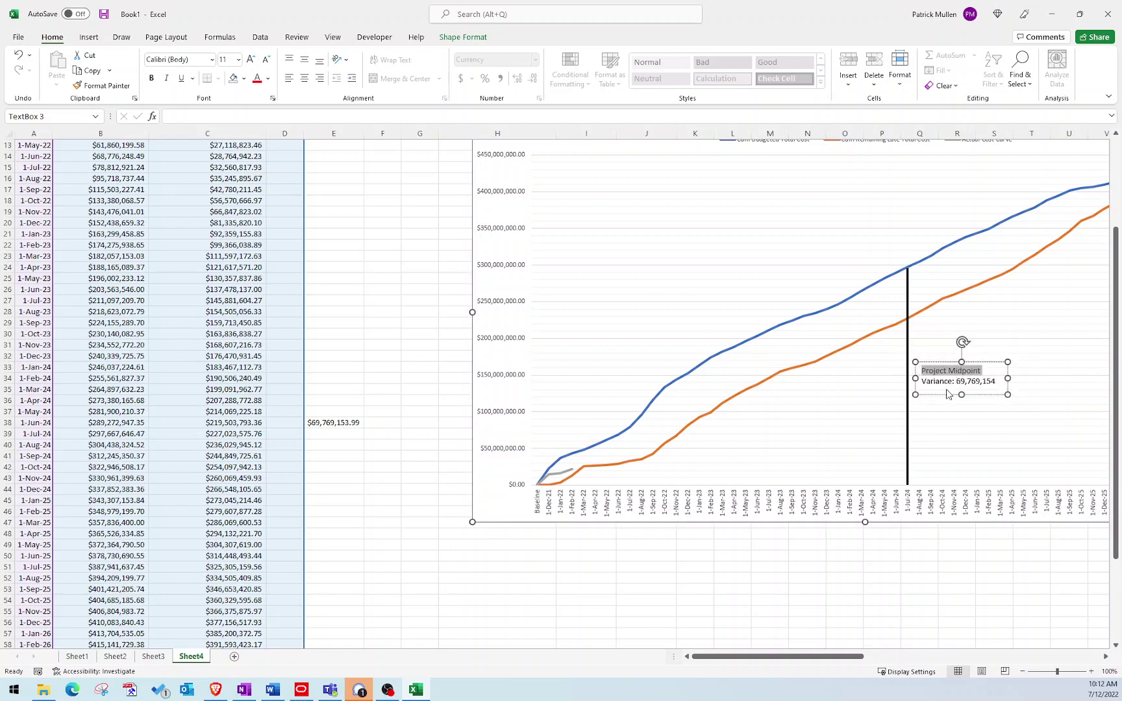
pyautogui.hotkey('ctrl', 'b')
pyautogui.click(212, 60)
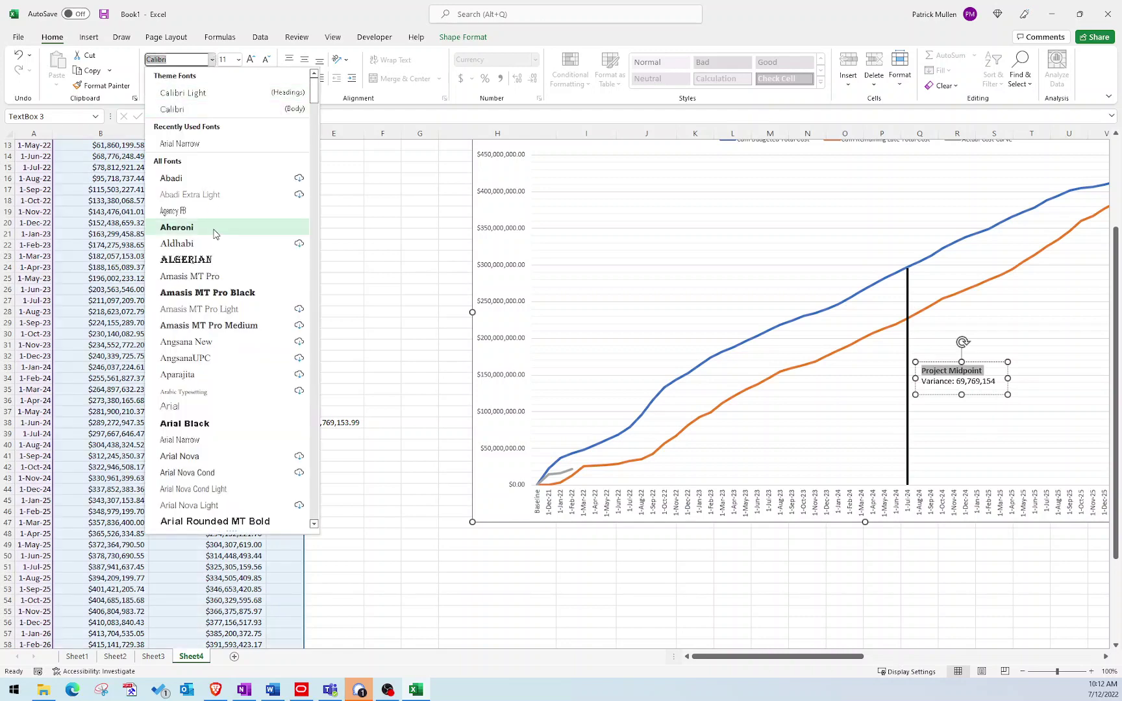
pyautogui.click(180, 144)
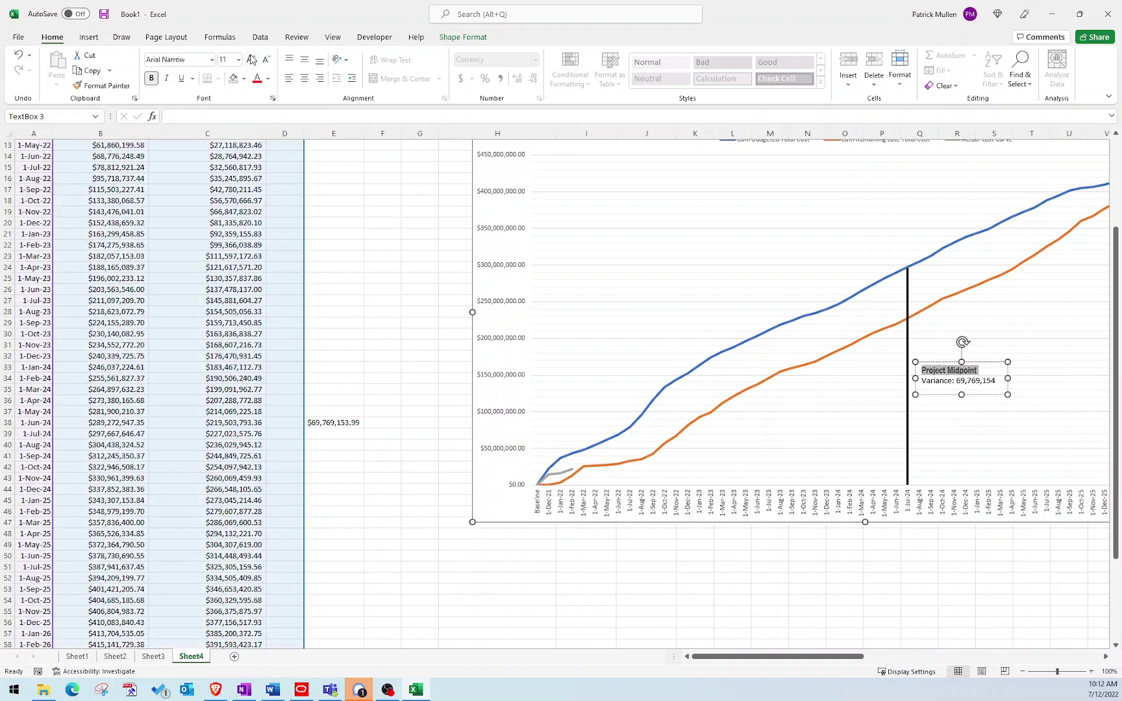
pyautogui.click(252, 60)
pyautogui.click(252, 60)
pyautogui.click(252, 59)
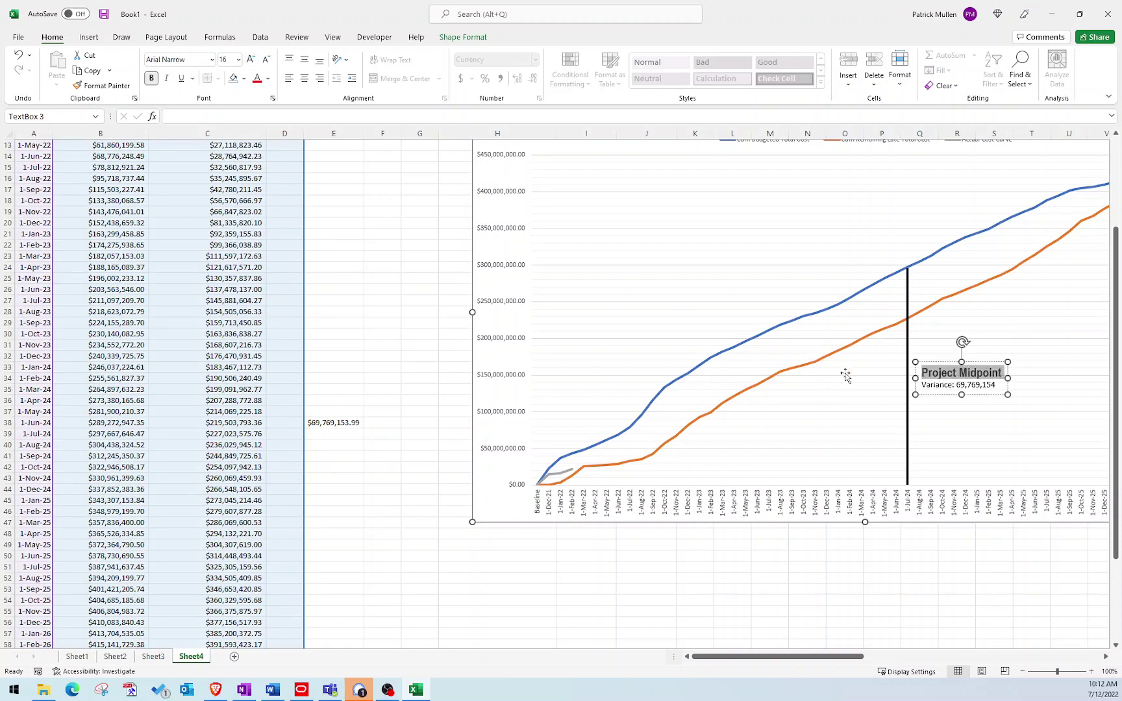
# Step: Set the variance line to italic Arial Narrow and widen the label box slightly
pyautogui.moveTo(1003, 388); pyautogui.dragTo(935, 386)
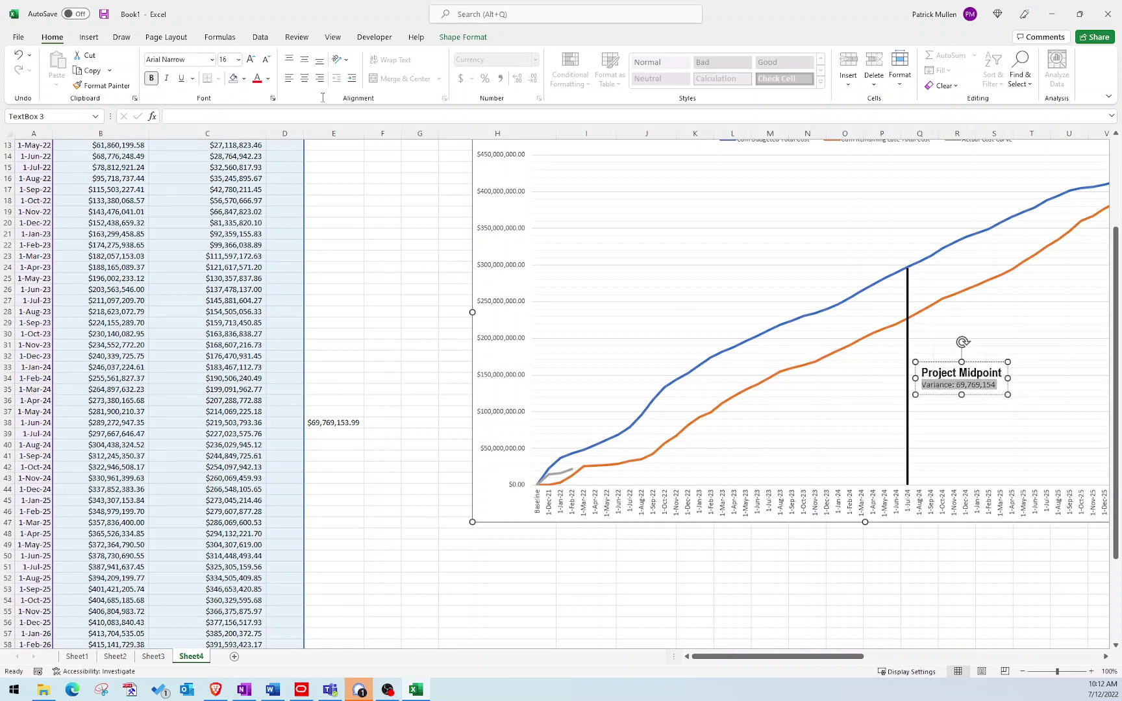
pyautogui.click(212, 59)
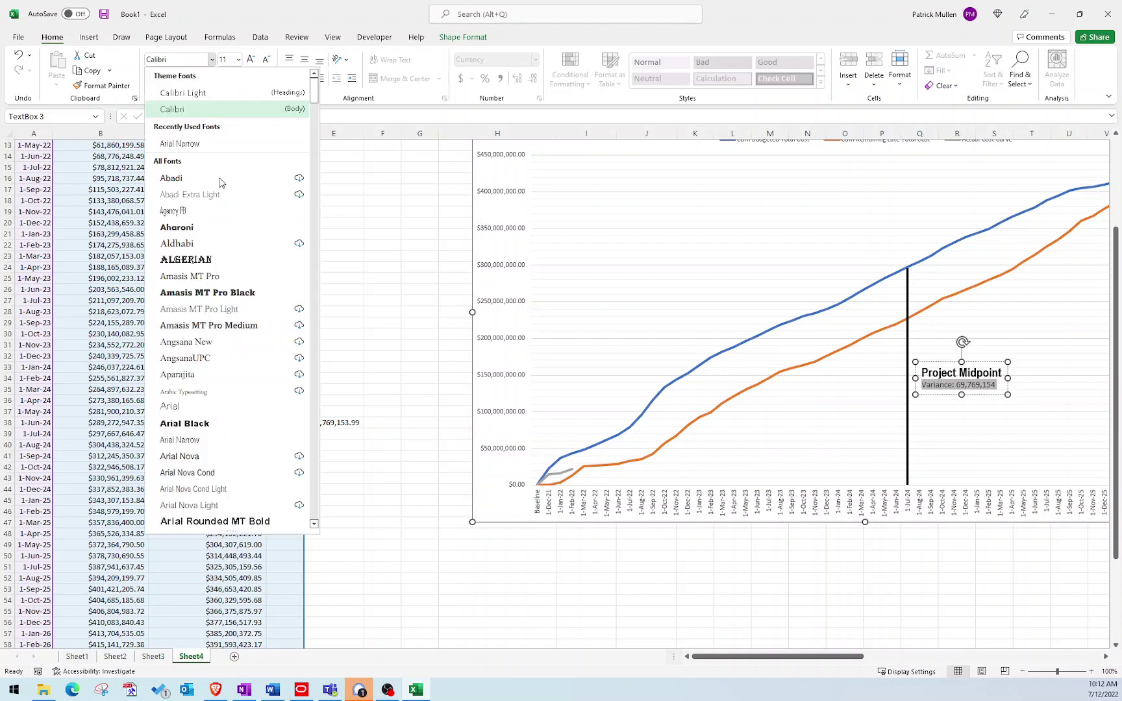
pyautogui.click(197, 143)
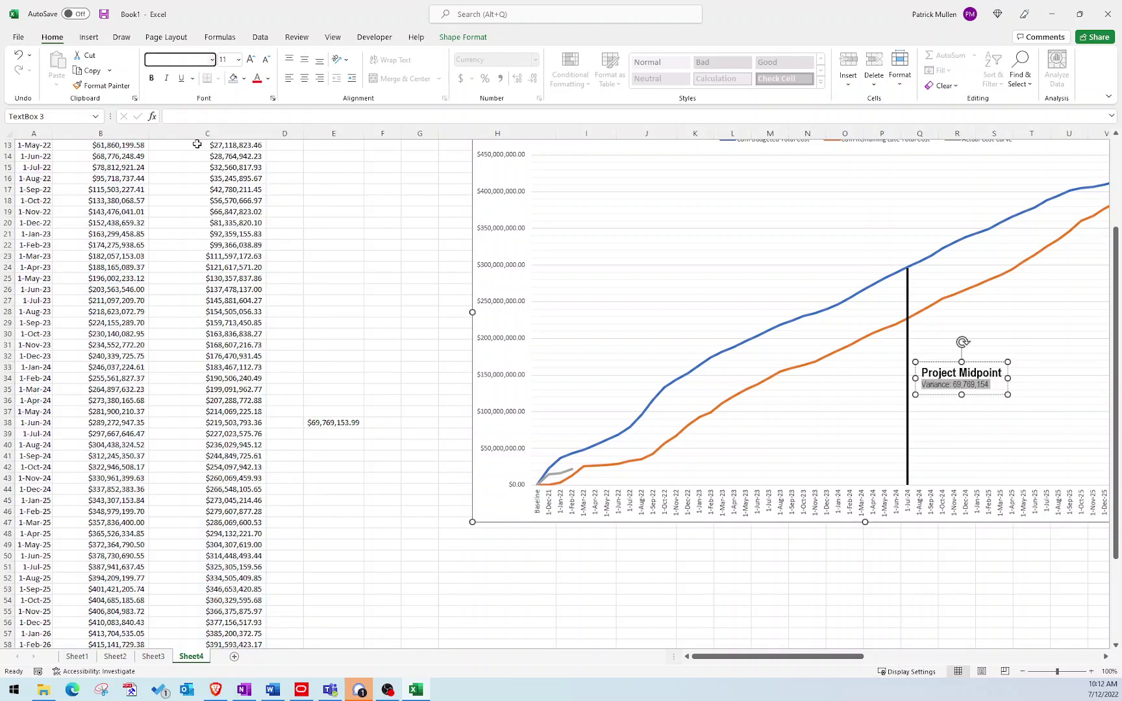
pyautogui.hotkey('ctrl', 'i')
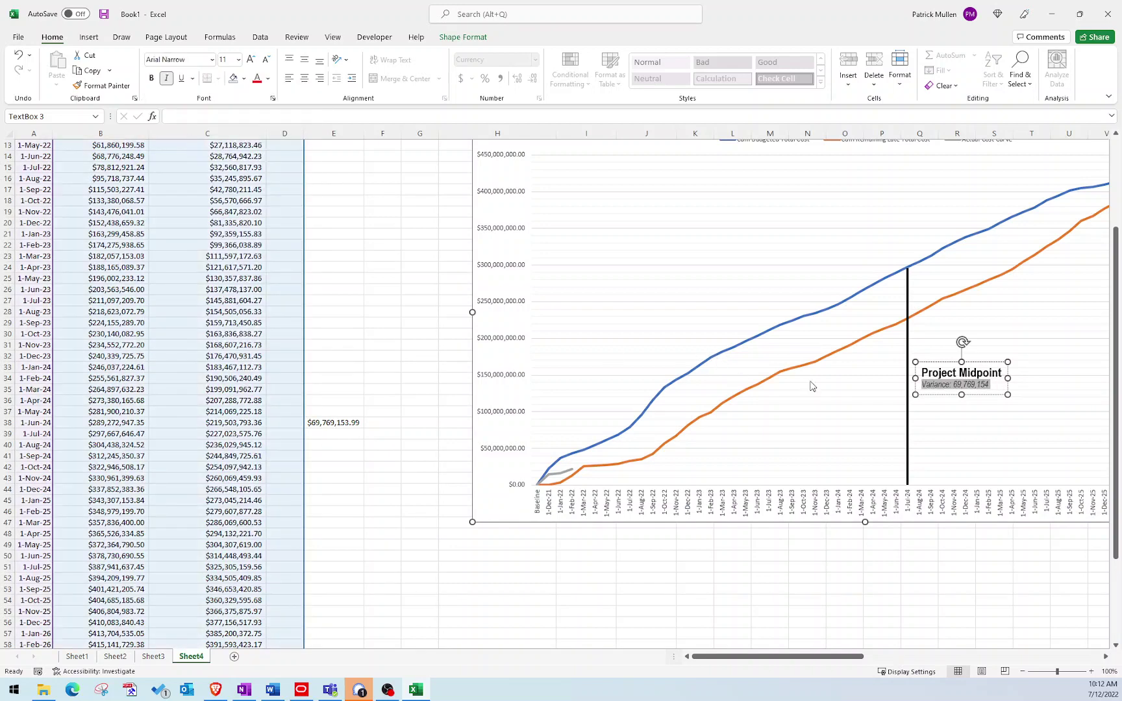
pyautogui.moveTo(1007, 378); pyautogui.dragTo(1018, 378)
pyautogui.click(999, 383)
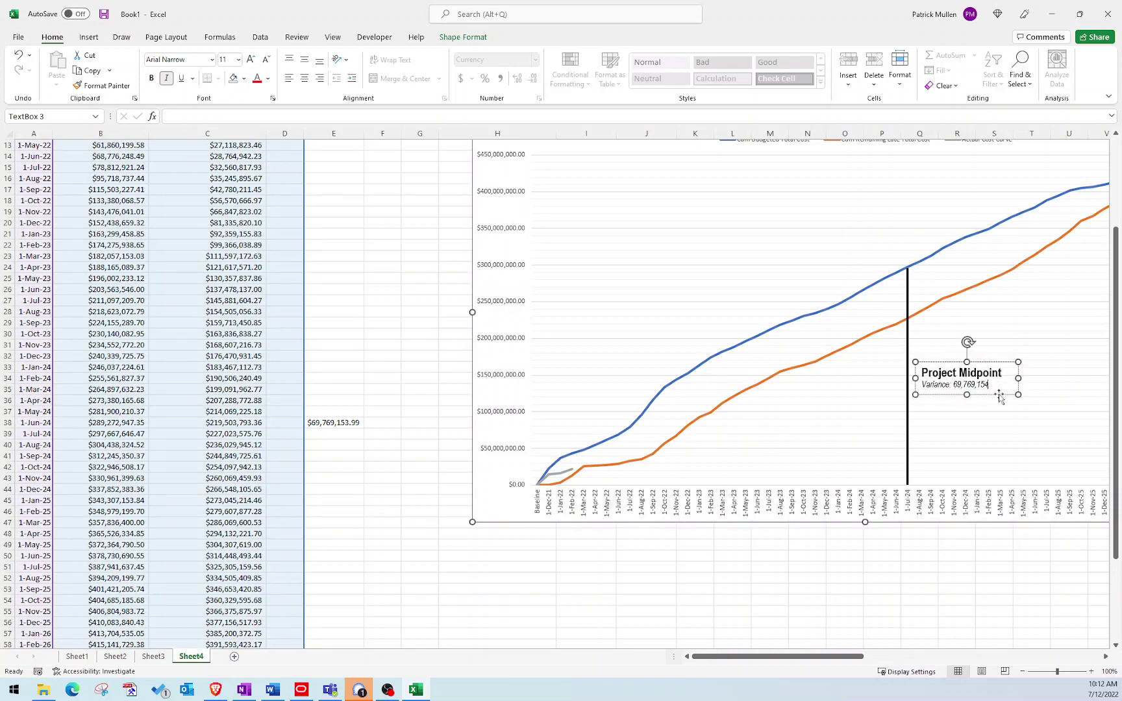
pyautogui.click(925, 261)
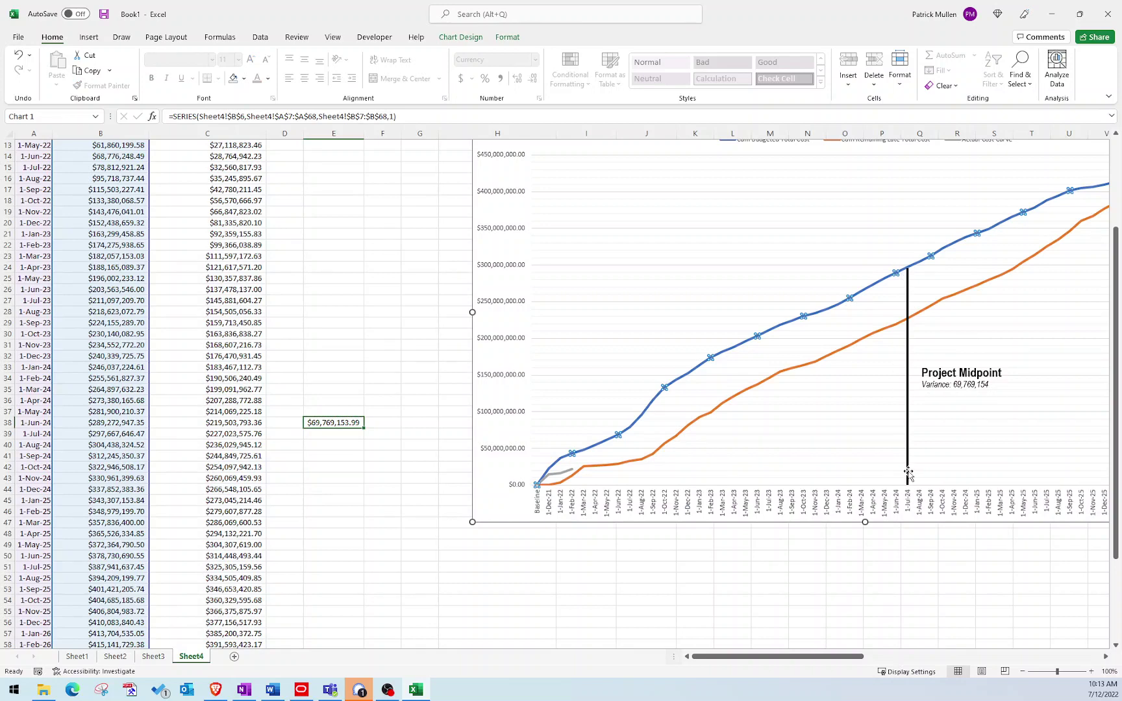
# Step: Align the midpoint line on 1-Jun-24 and label the blue curve's point $289,272,947.35
pyautogui.moveTo(907, 475); pyautogui.dragTo(897, 472)
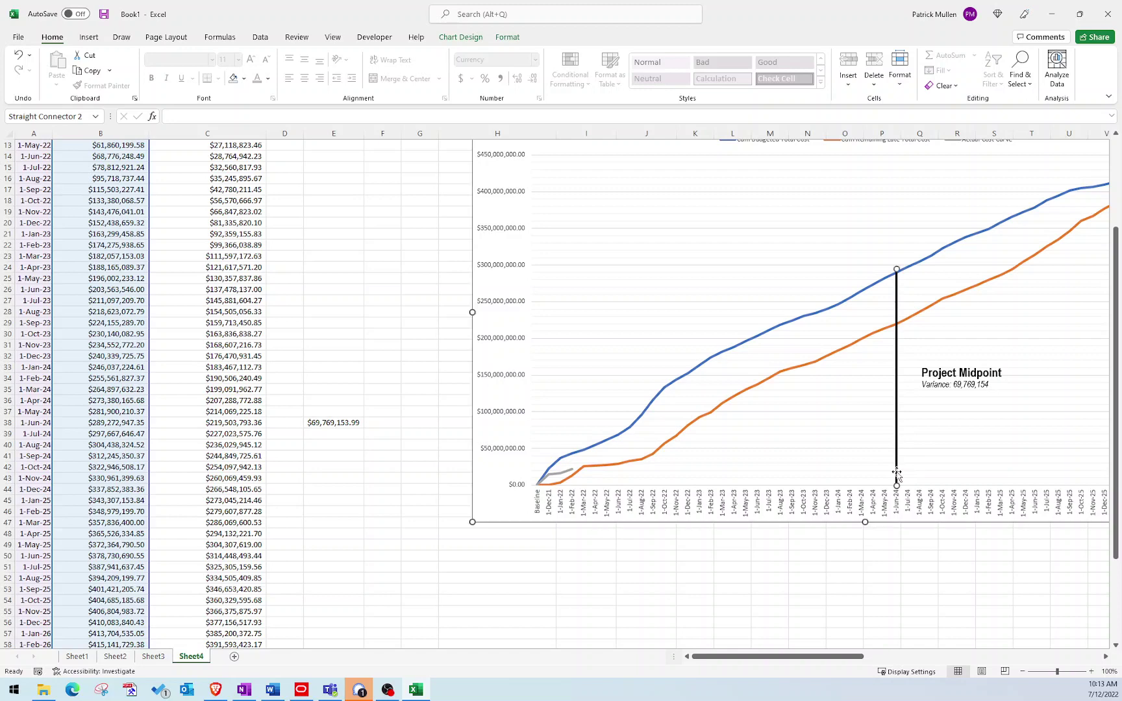
pyautogui.click(883, 281)
pyautogui.click(885, 283)
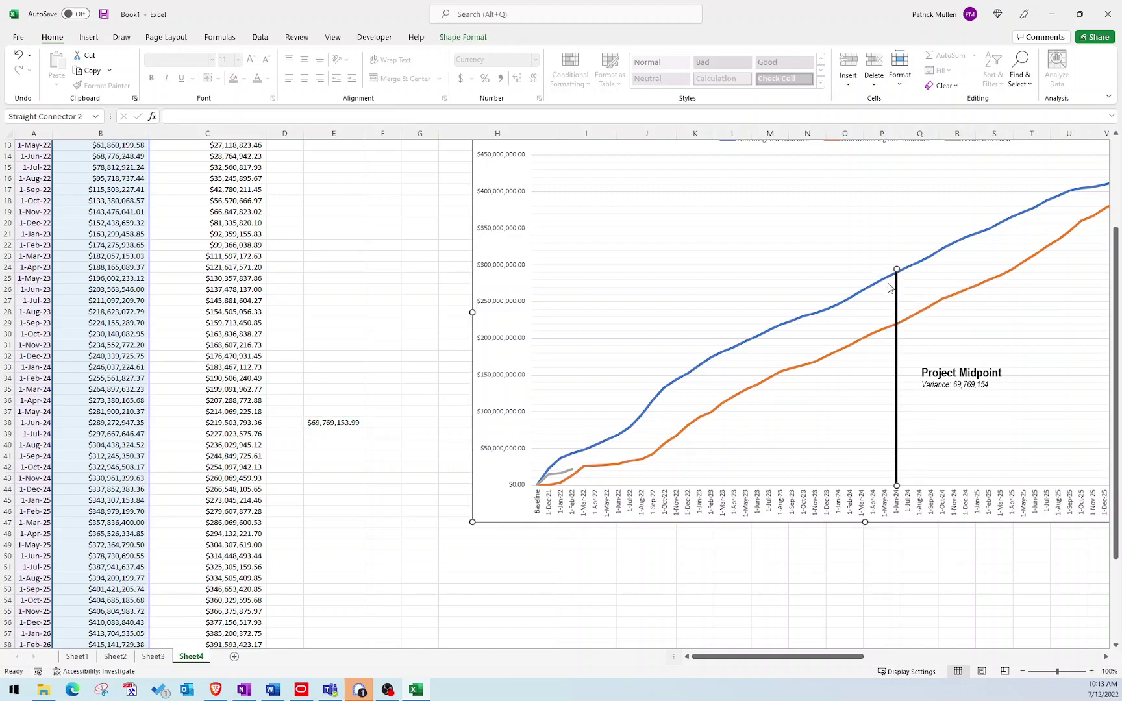
pyautogui.click(868, 293)
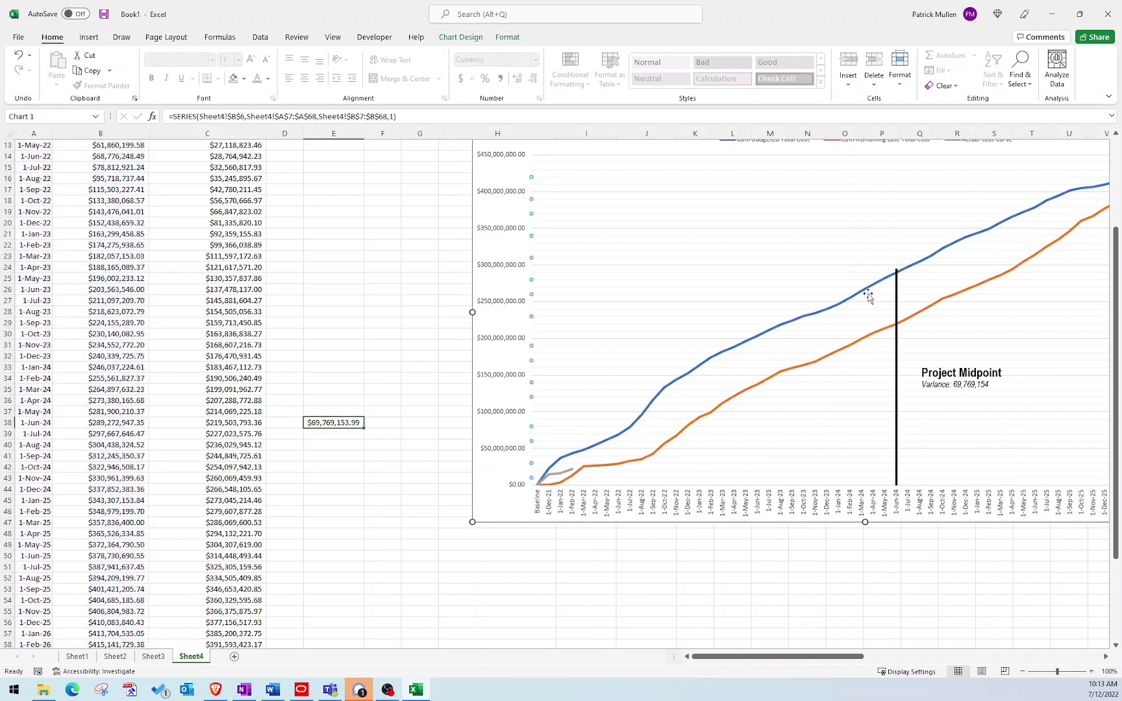
pyautogui.click(869, 293)
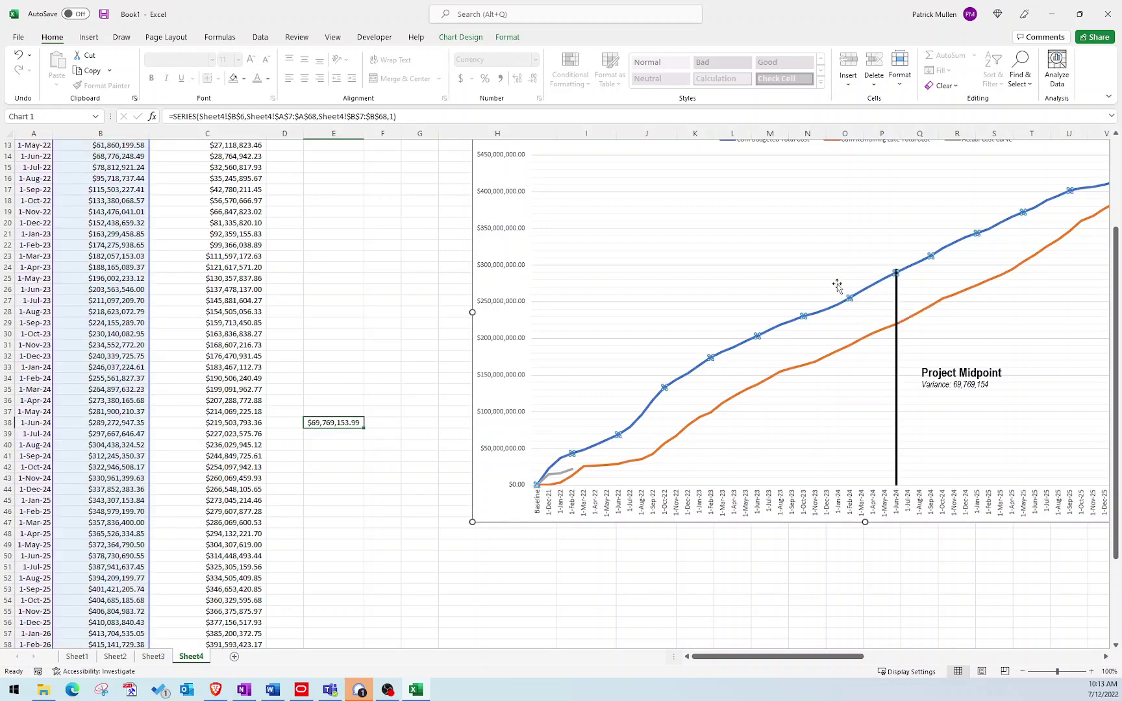
pyautogui.click(894, 274)
pyautogui.rightClick(895, 273)
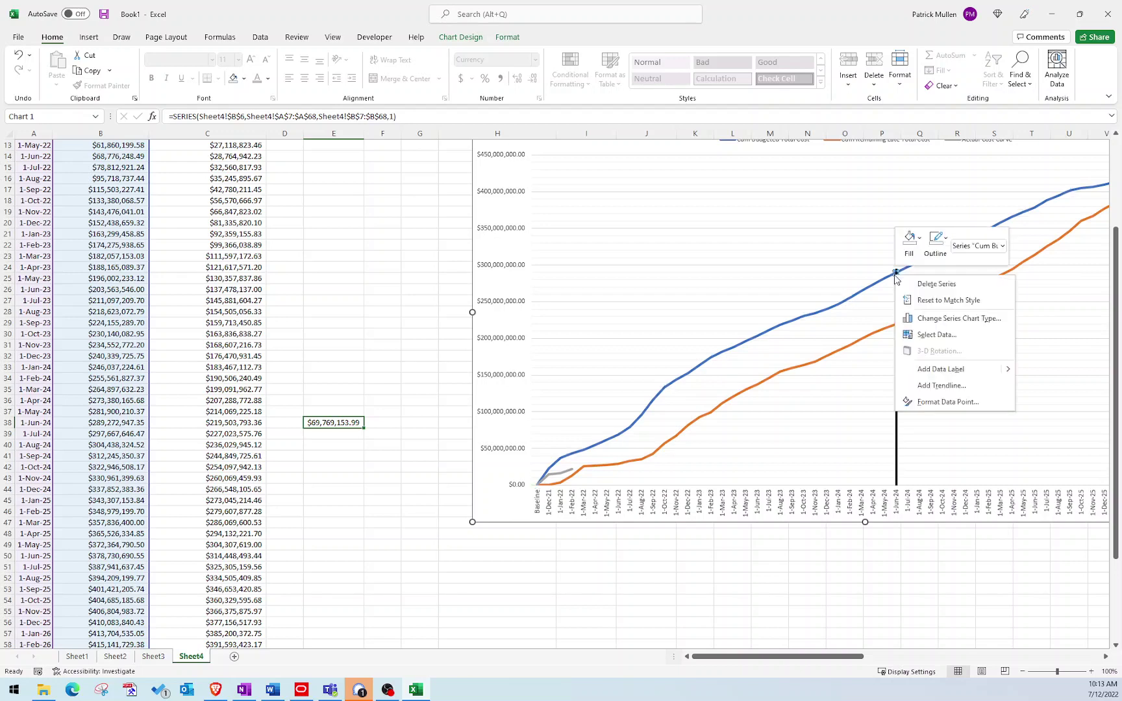
pyautogui.click(939, 369)
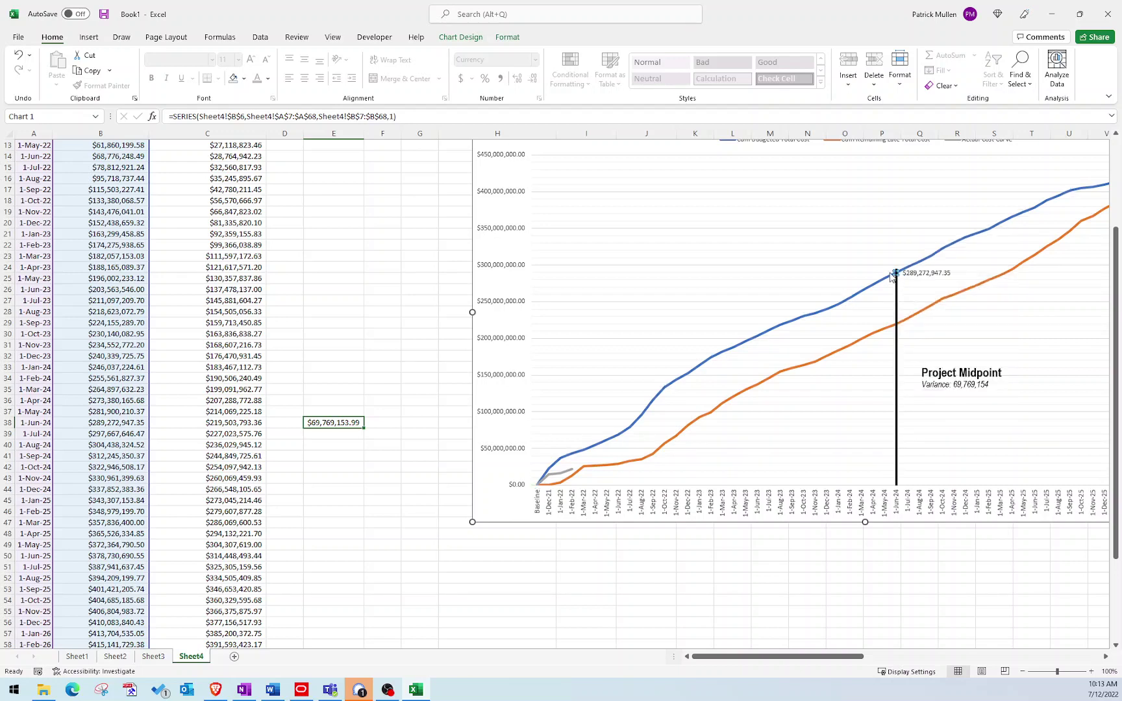
pyautogui.click(925, 273)
pyautogui.moveTo(924, 266); pyautogui.dragTo(857, 249)
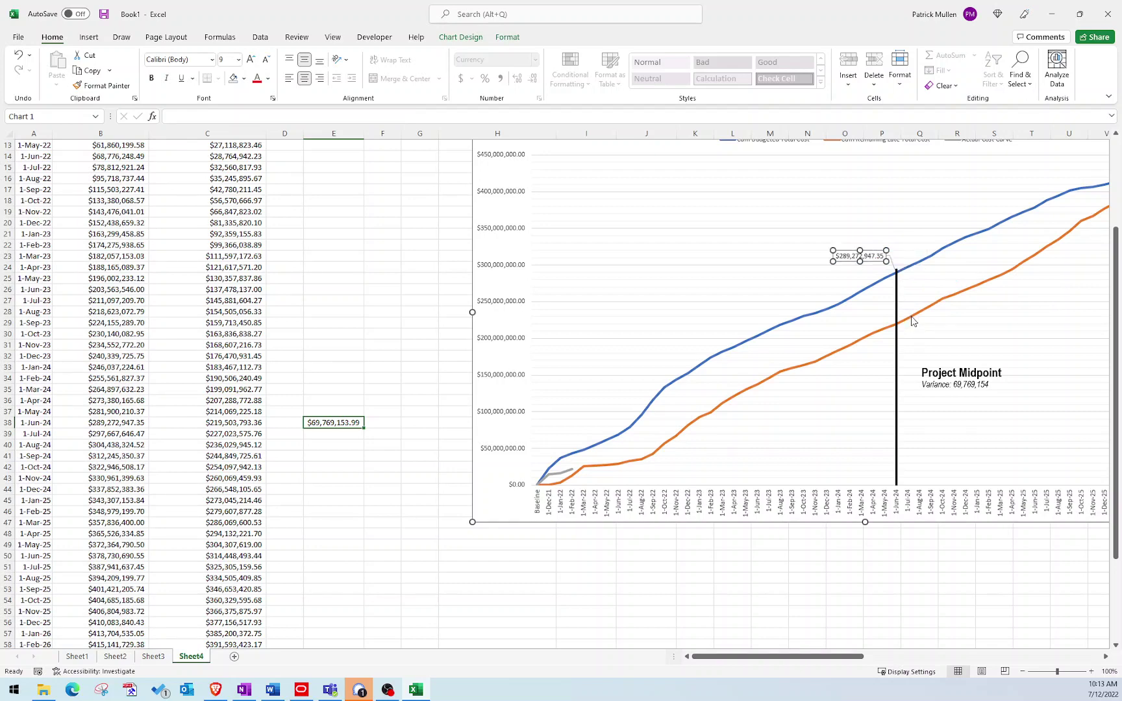
# Step: Add the $219,503,793.36 label at the orange curve's midpoint, just right of the line
pyautogui.click(911, 321)
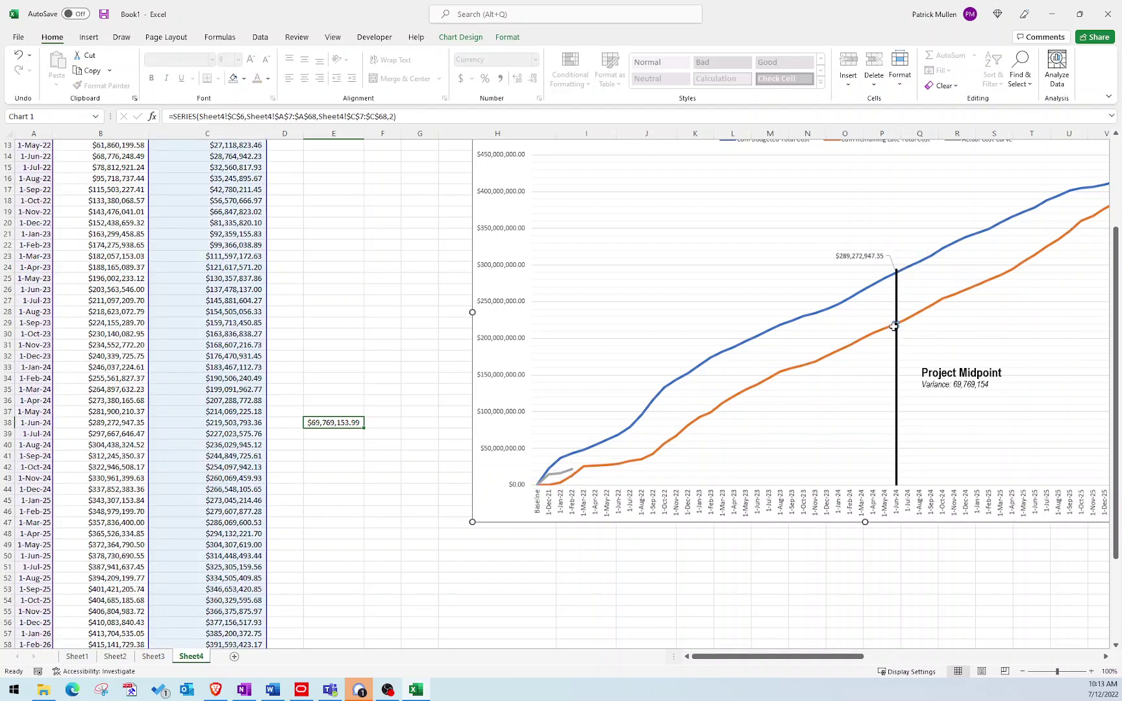
pyautogui.rightClick(894, 327)
pyautogui.press('Escape')
pyautogui.click(912, 326)
pyautogui.click(912, 325)
pyautogui.moveTo(930, 331); pyautogui.dragTo(934, 335)
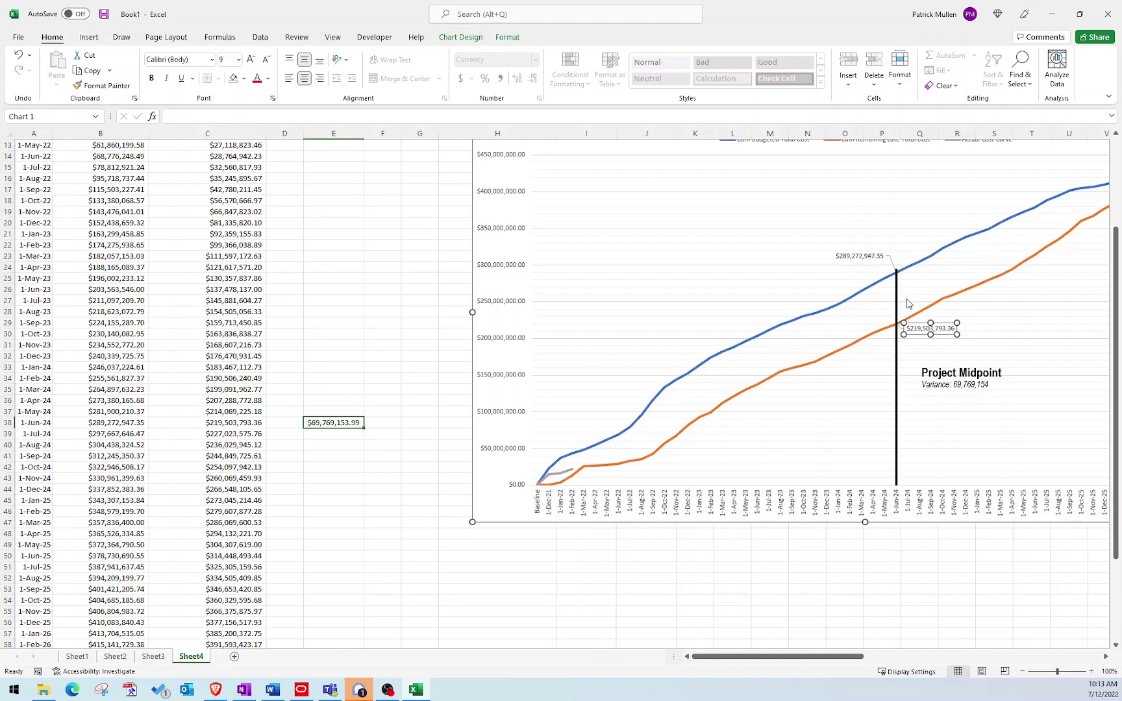
# Step: Add a $22,000,000 value label to the grey actual cost curve
pyautogui.click(572, 472)
pyautogui.rightClick(573, 472)
pyautogui.press('Escape')
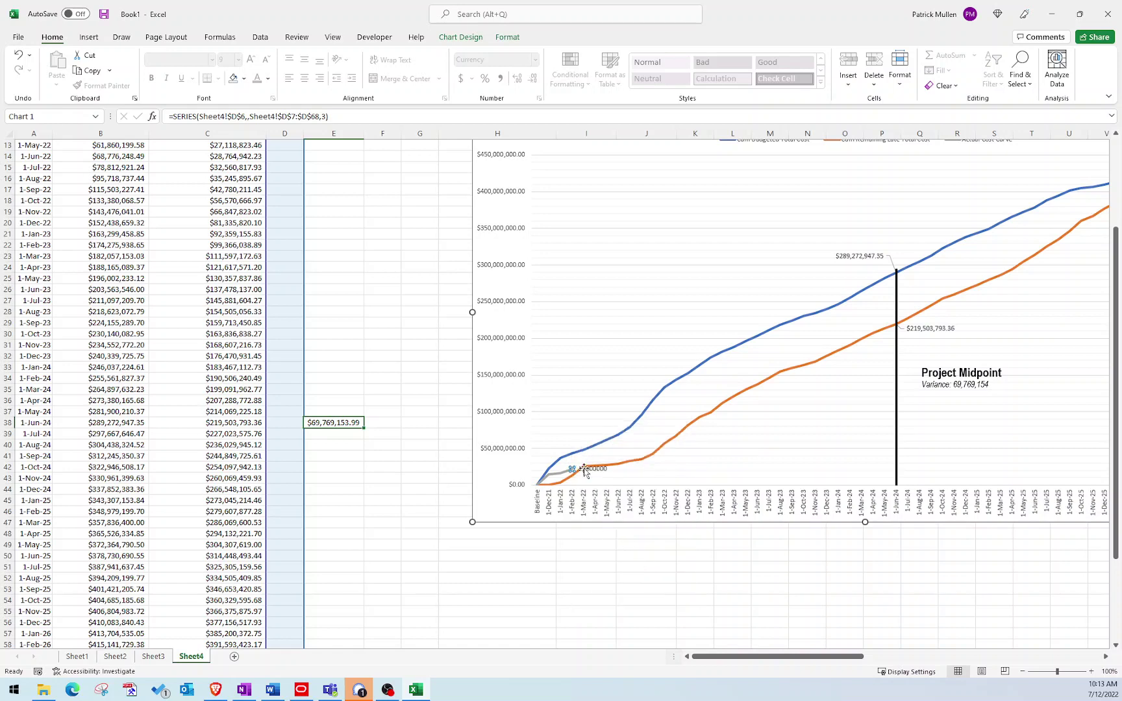
pyautogui.click(593, 468)
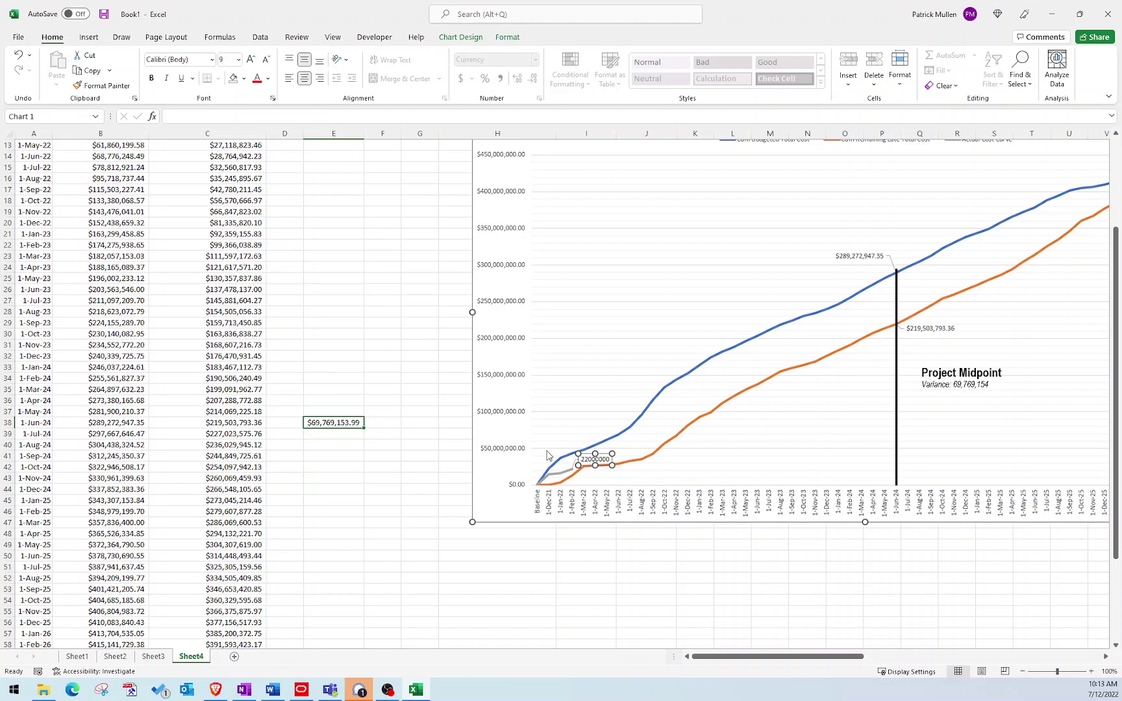
# Step: Format Paint C8's currency format onto D7:D16 so the Actual Cost label shows $22,000,000.00
pyautogui.scroll(4, 373, 379)
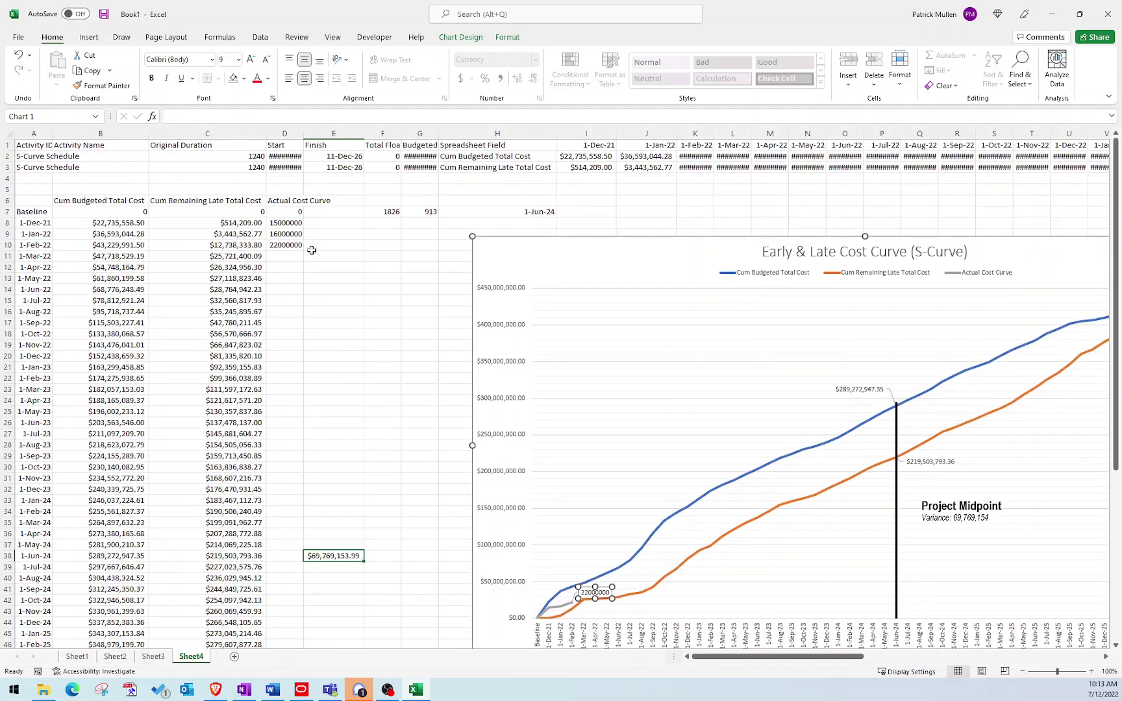
pyautogui.click(226, 223)
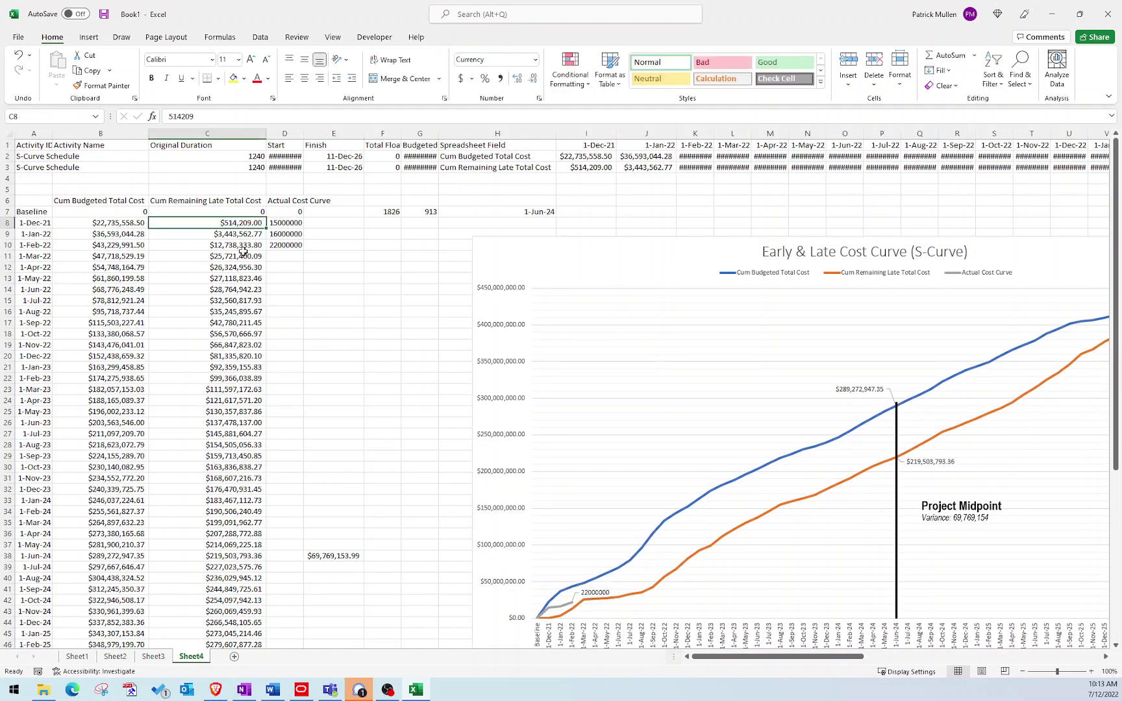
pyautogui.click(101, 85)
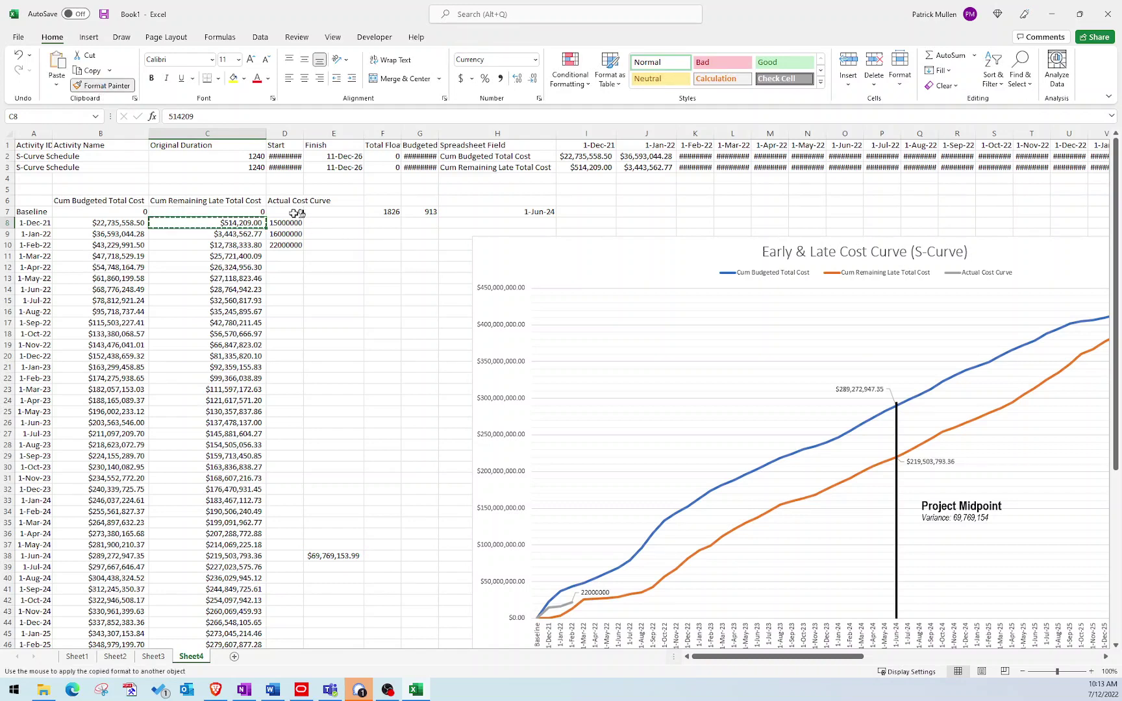
pyautogui.moveTo(295, 213); pyautogui.dragTo(295, 314)
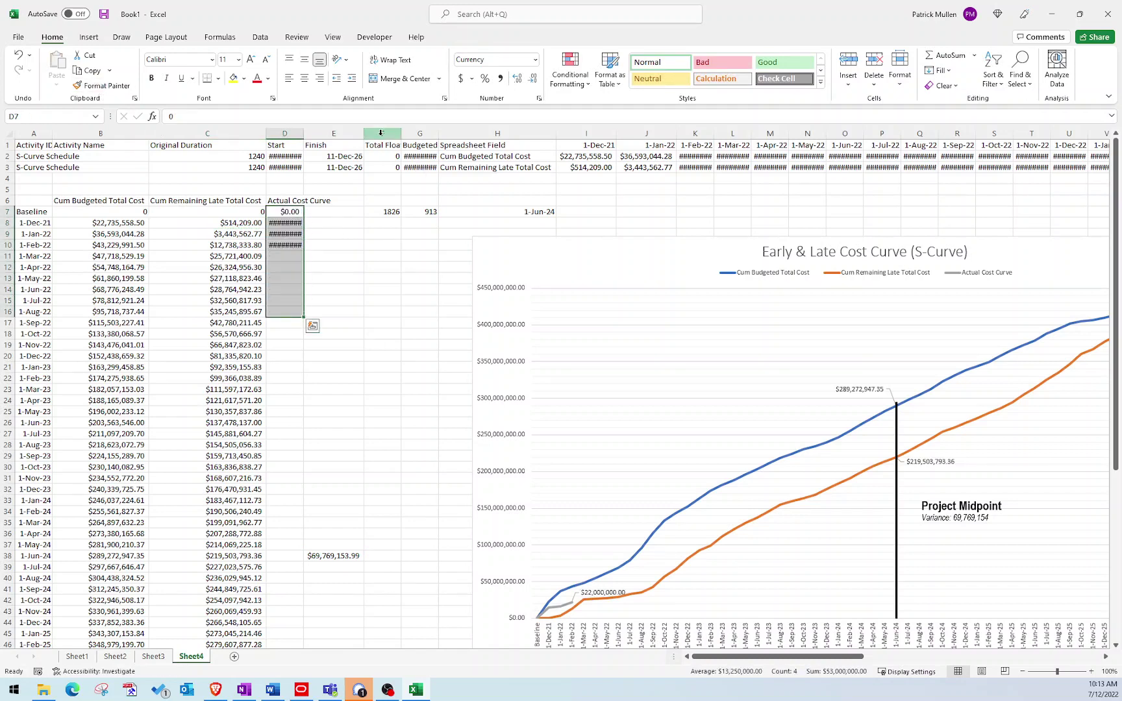
pyautogui.scroll(-1, 618, 522)
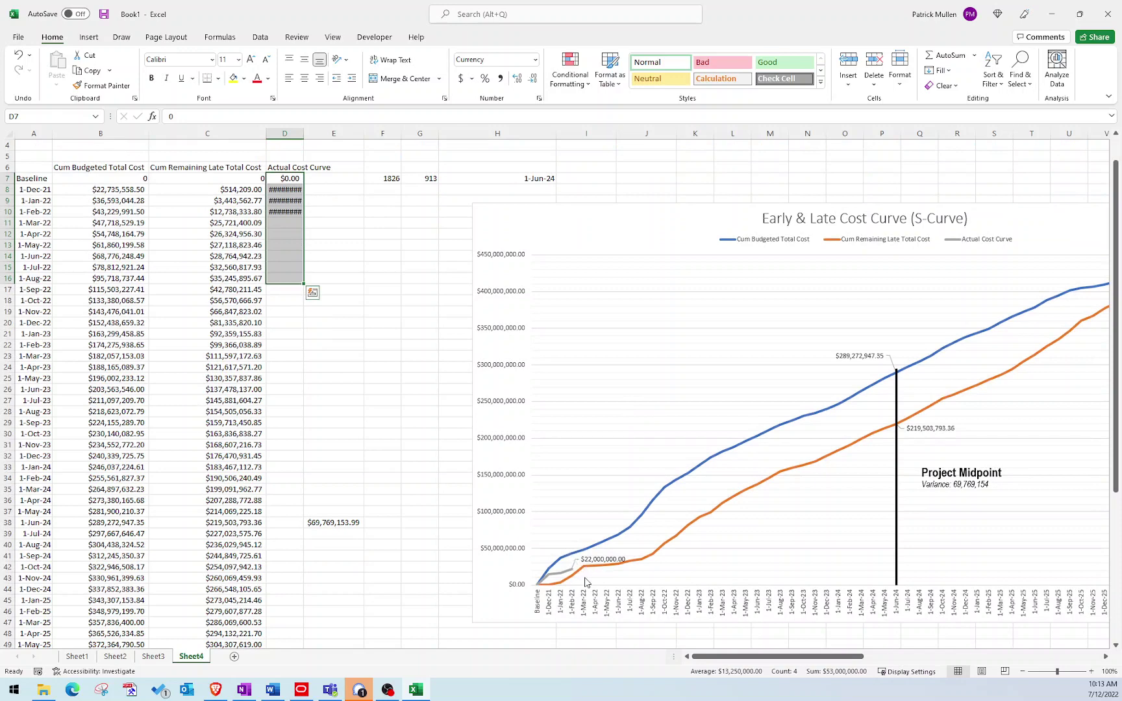
pyautogui.scroll(1, 553, 560)
pyautogui.press('F2')
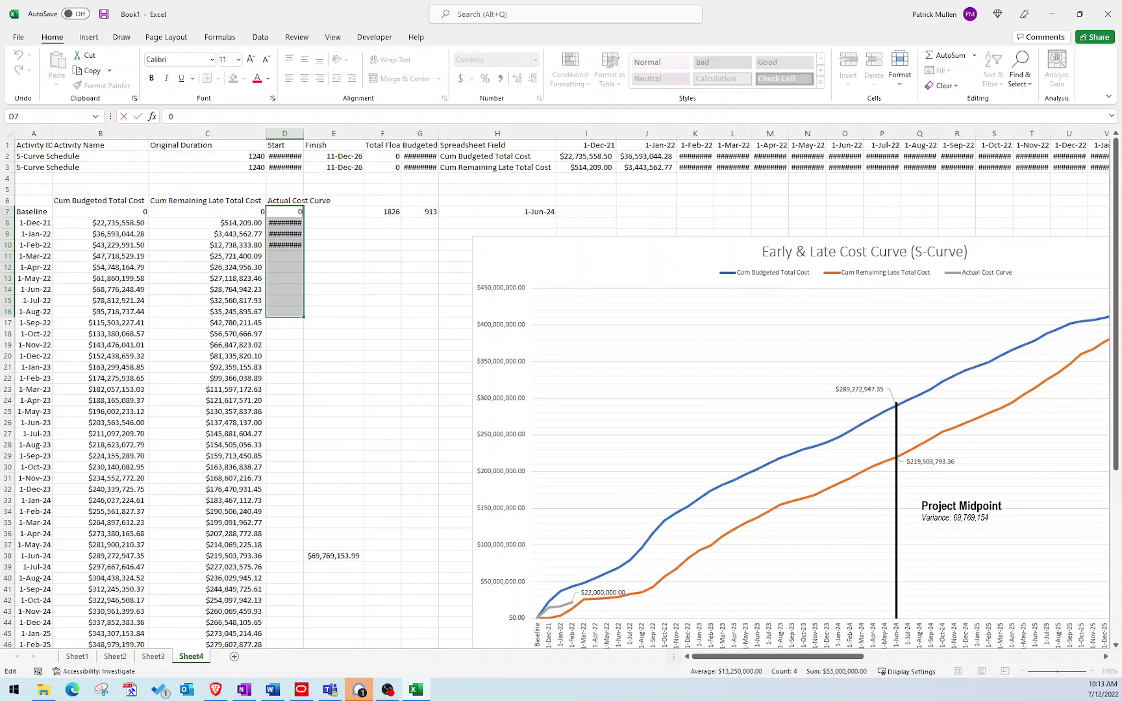